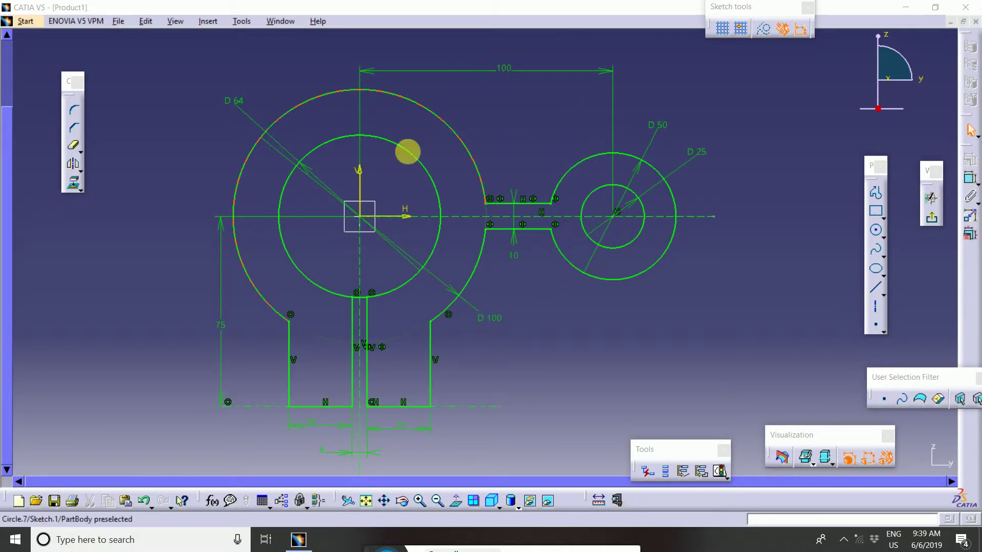
Examine the finished reference sketch, including its two circle pairs, connecting arm, slotted lower extension and dimensions
click(513, 190)
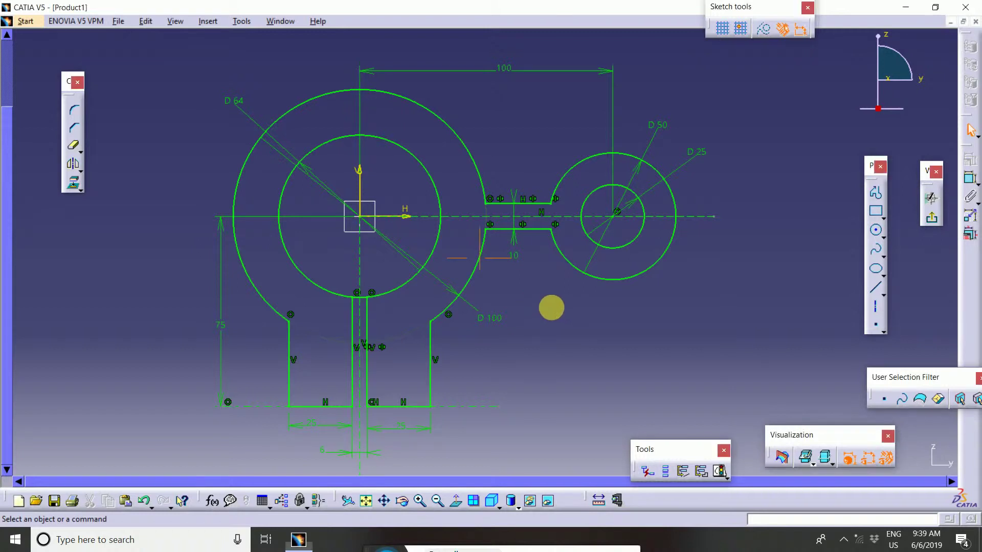
mouse_move(551, 308)
middle_down()
mouse_move(552, 326)
mouse_move(557, 283)
mouse_move(550, 324)
middle_up()
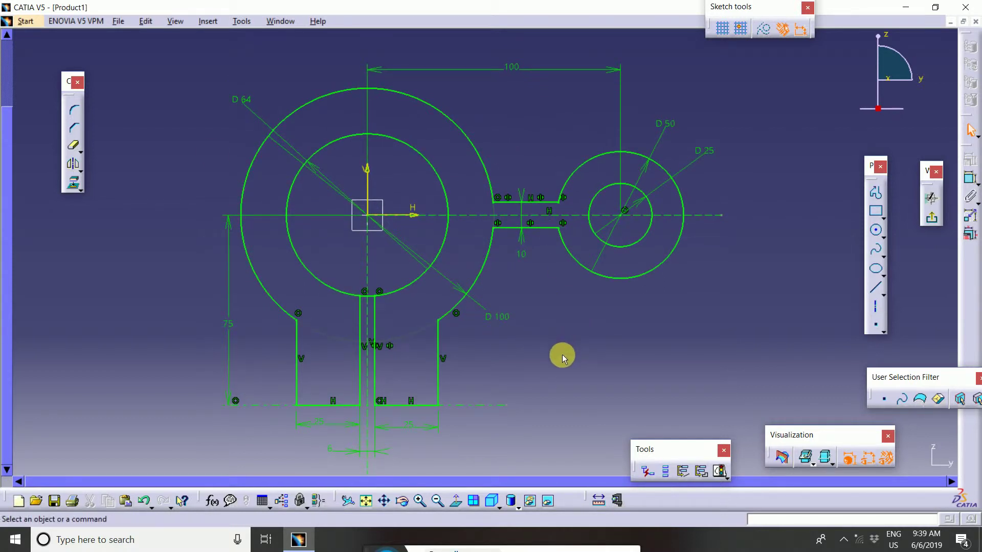
middle_drag(562, 353, 549, 343)
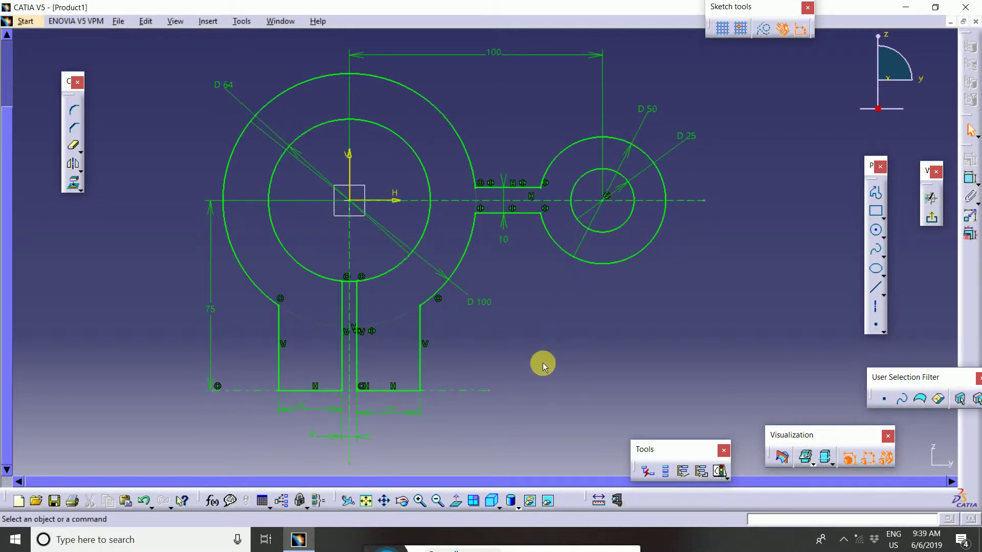
mouse_move(542, 363)
middle_down()
mouse_move(540, 344)
mouse_move(532, 361)
middle_up()
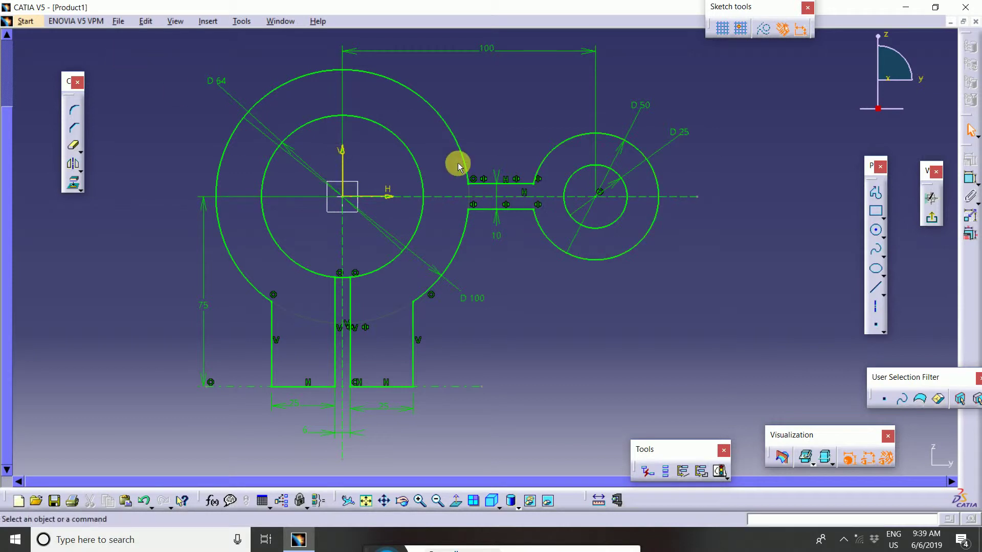
mouse_move(459, 160)
middle_down()
mouse_move(468, 170)
mouse_move(463, 163)
middle_up()
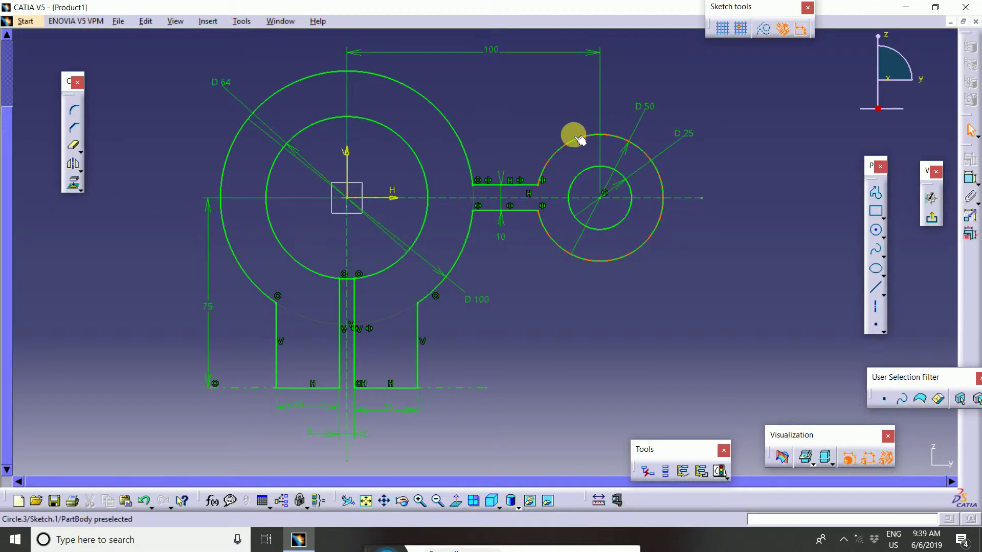
middle_drag(506, 123, 499, 116)
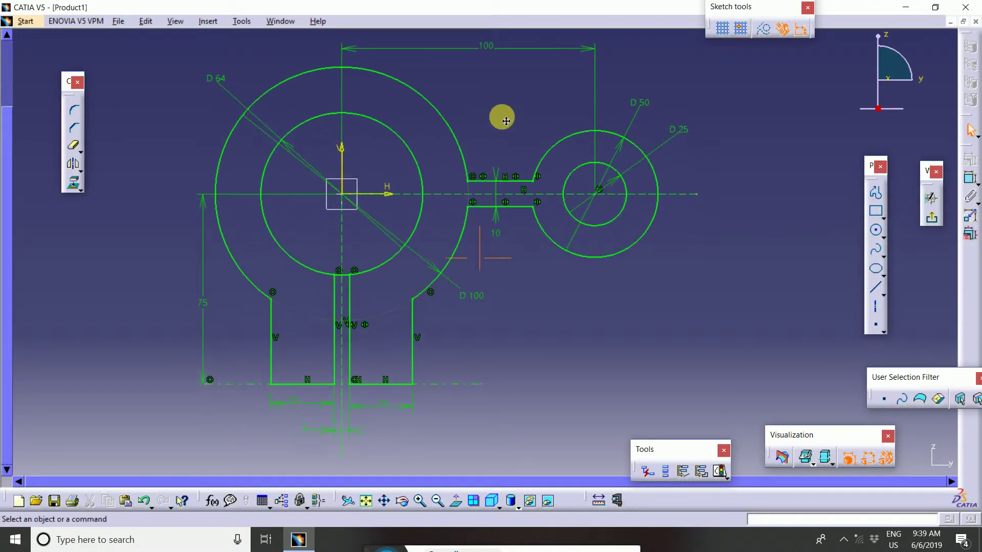
Create a new part named Part2 with hybrid design enabled and start a sketch on the yz plane
click(25, 21)
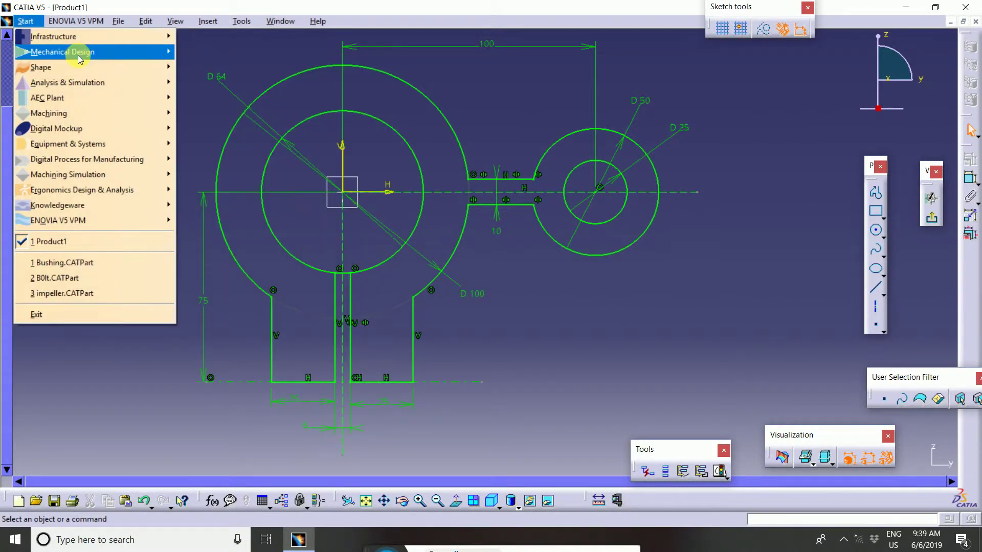
mouse_move(80, 56)
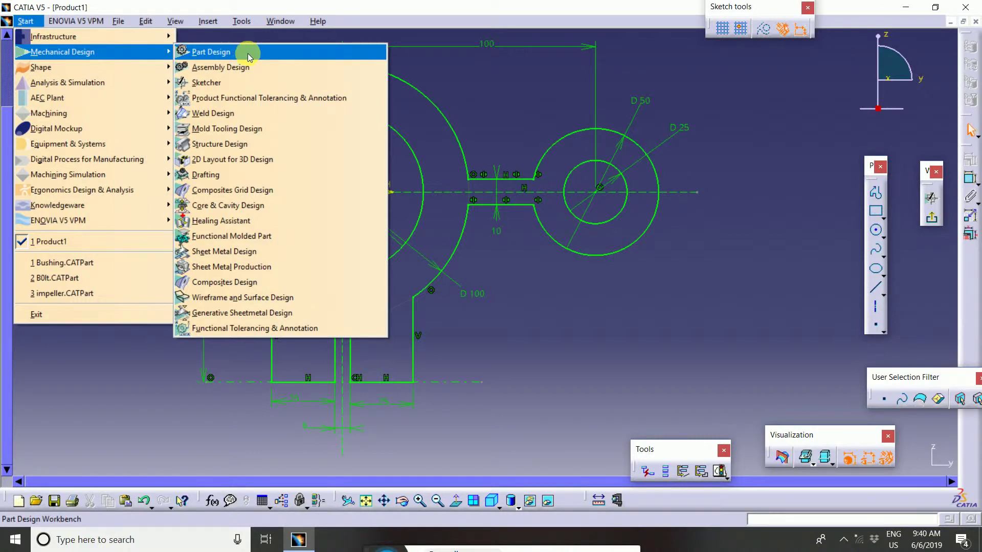
click(238, 82)
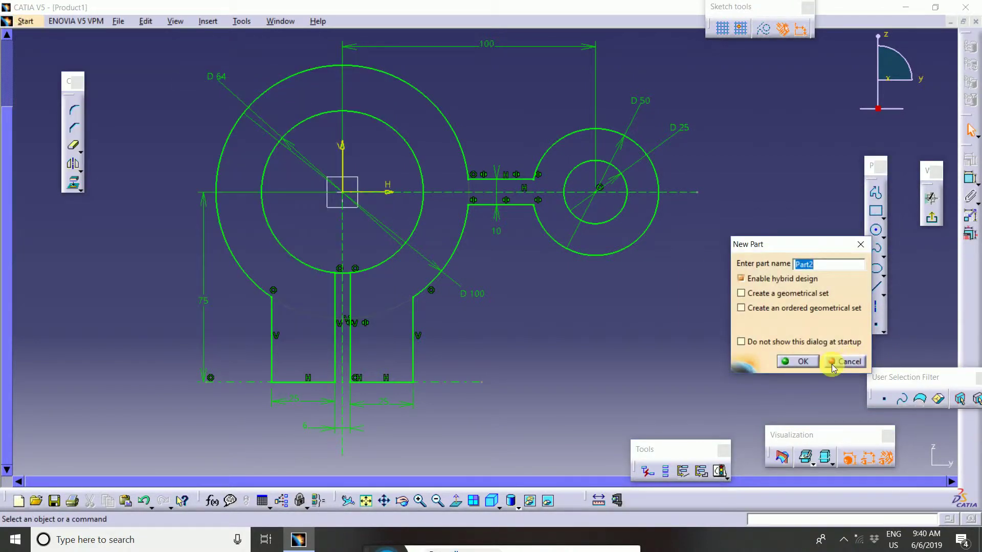
click(803, 361)
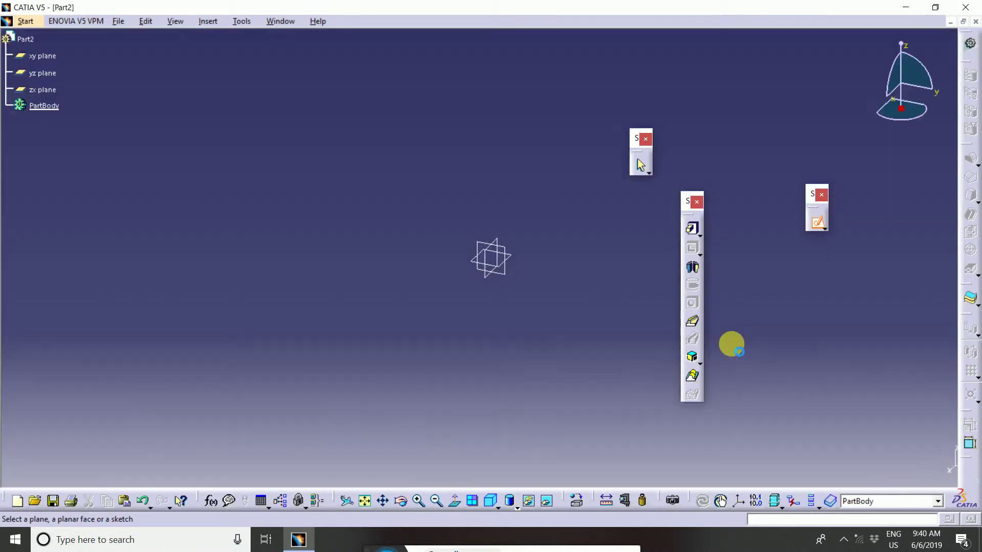
middle_drag(601, 299, 552, 292)
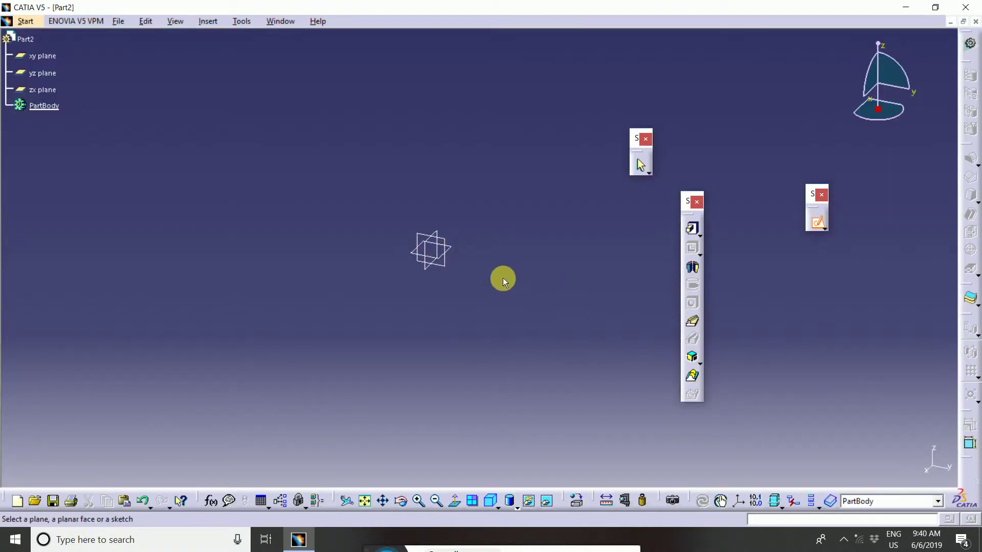
click(449, 246)
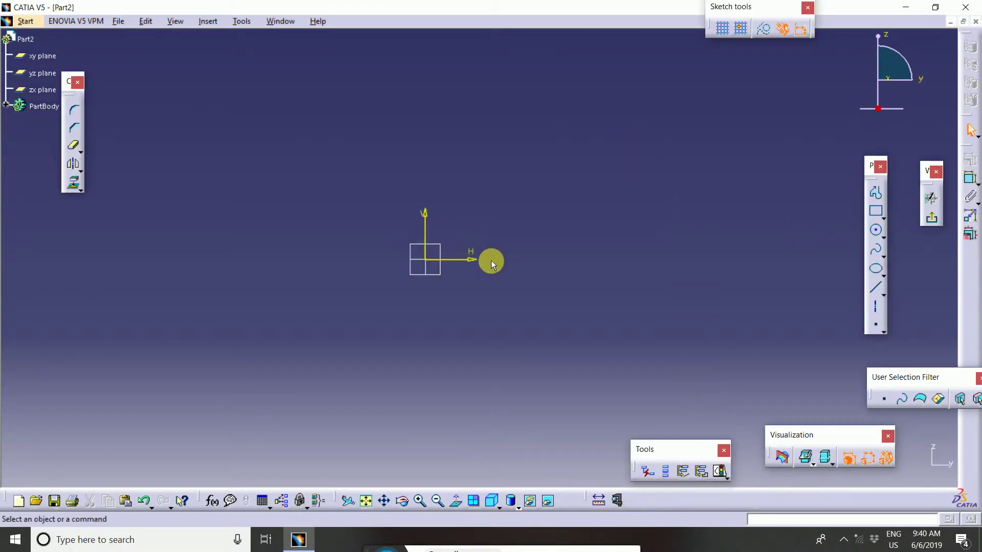
Draw a vertical axis from a point about 61 mm above the origin down to the origin
middle_drag(548, 283, 593, 283)
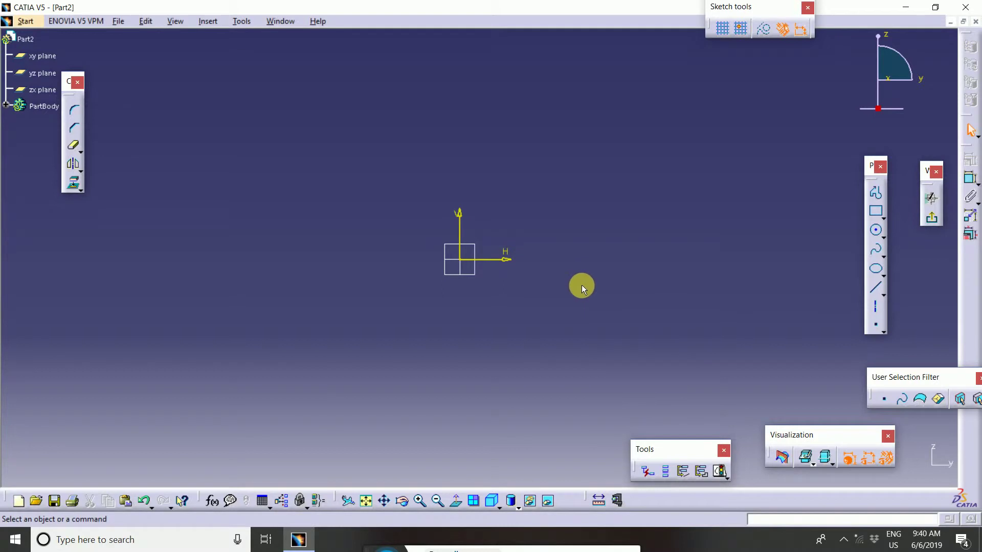
middle_drag(581, 284, 581, 250)
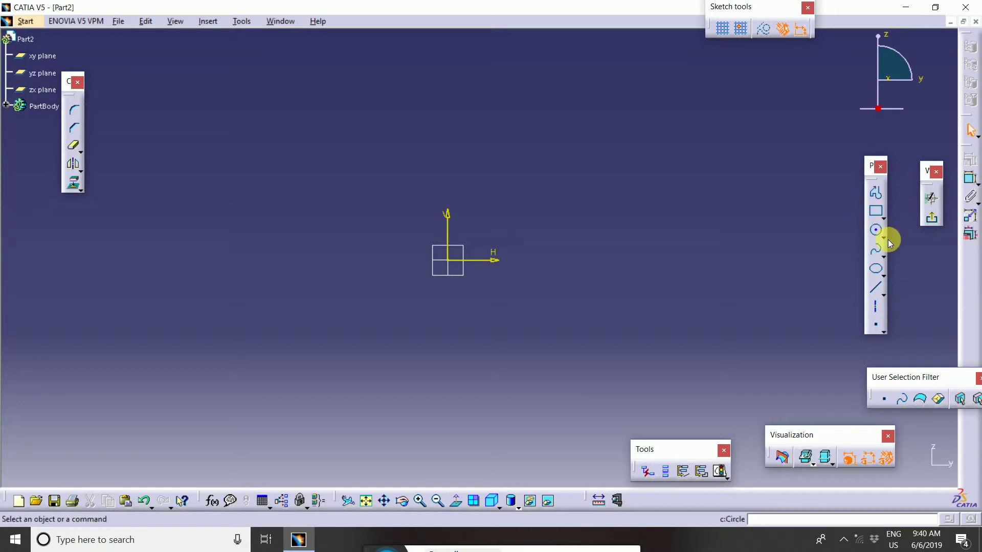
click(876, 310)
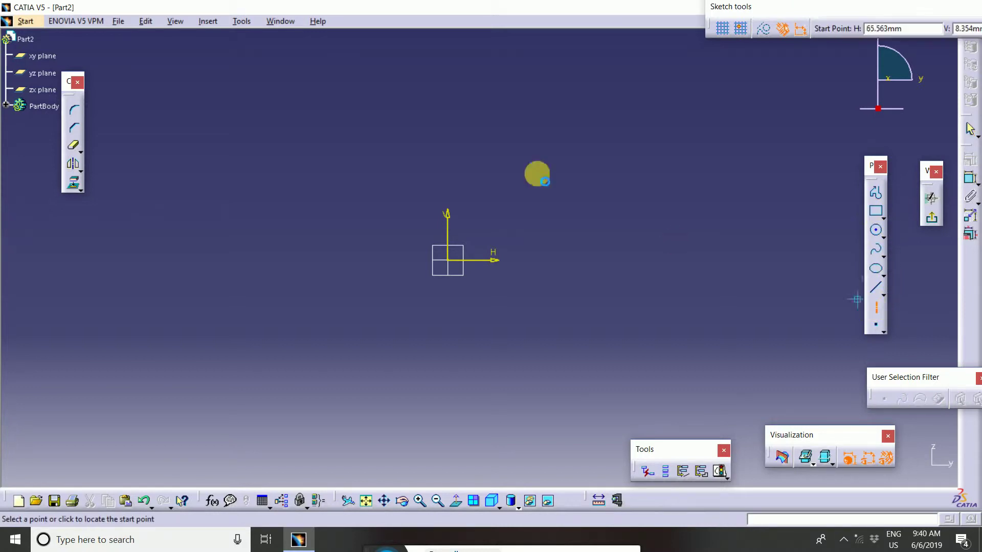
click(448, 71)
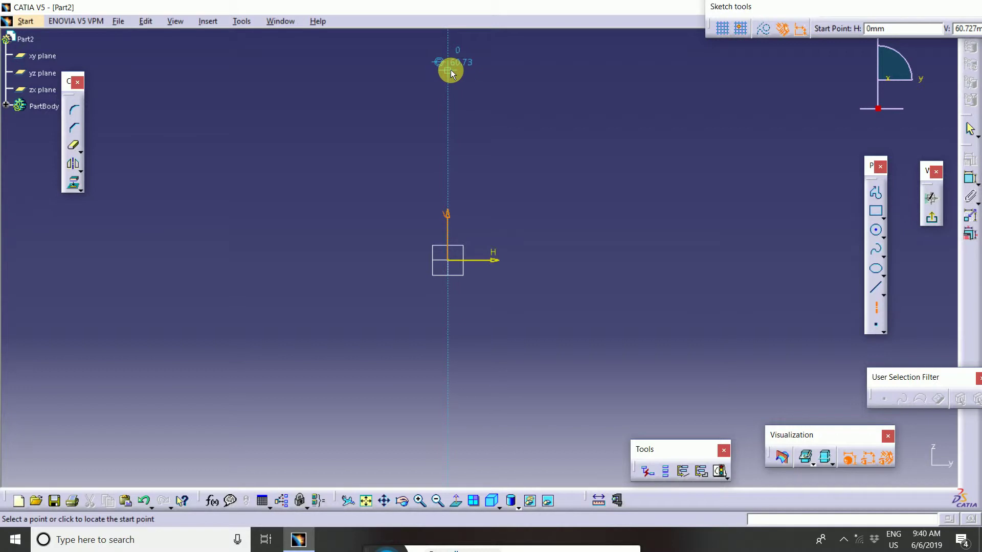
click(453, 264)
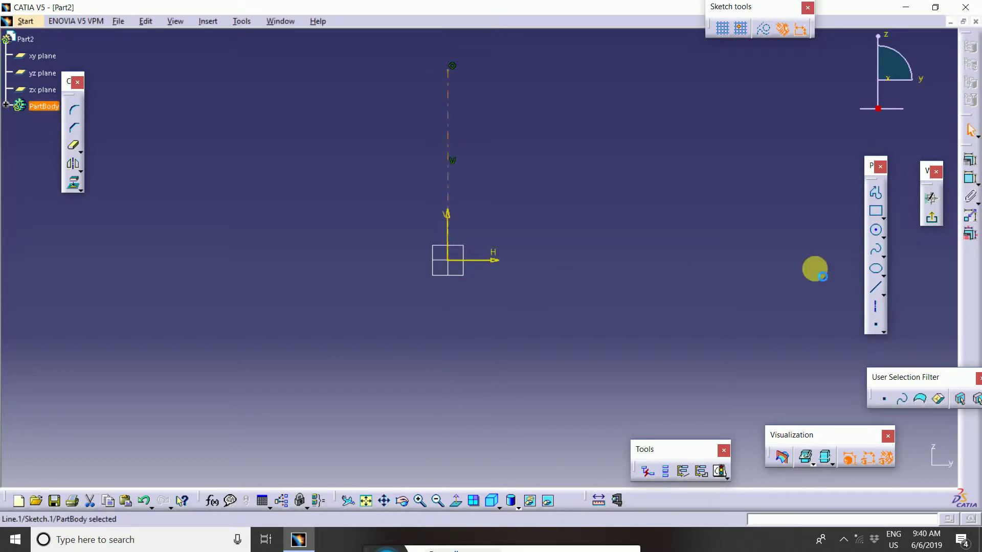
Draw a horizontal line about 97 mm long from the origin along the H axis and convert it to a construction element
click(877, 289)
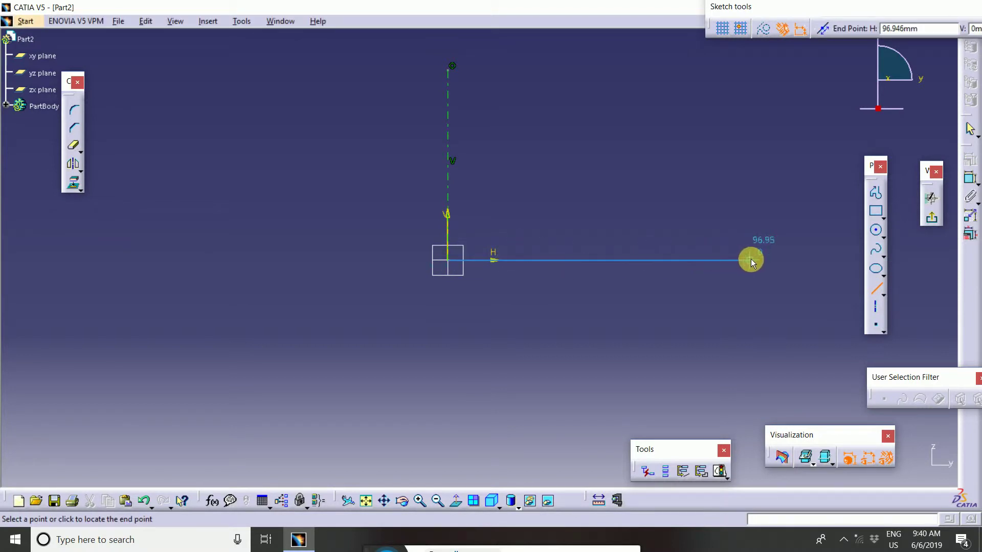
click(750, 260)
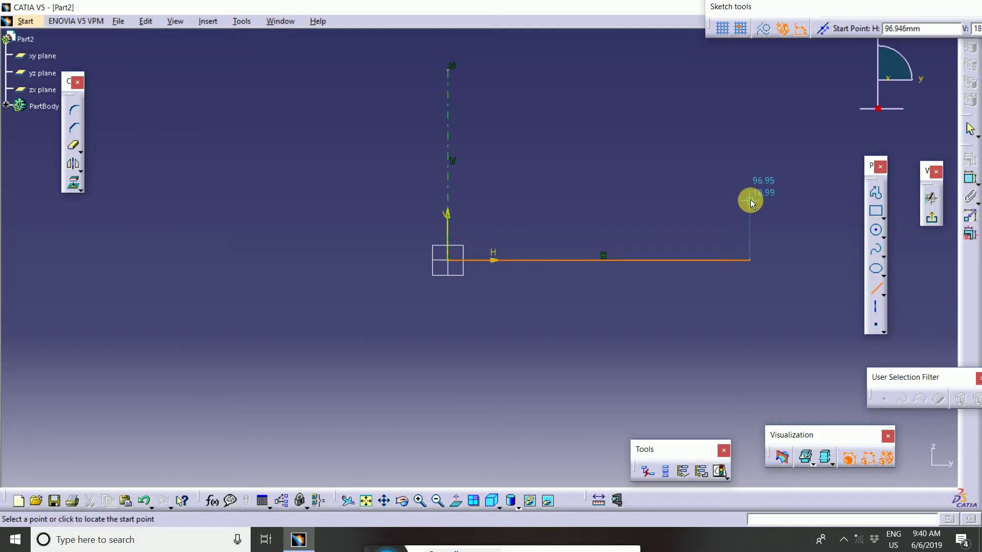
key(Escape)
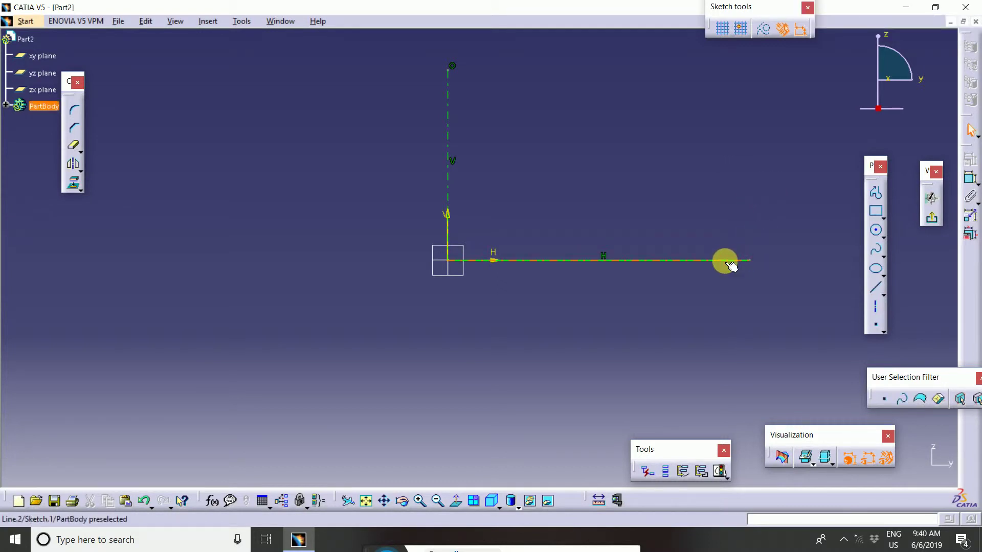
click(723, 261)
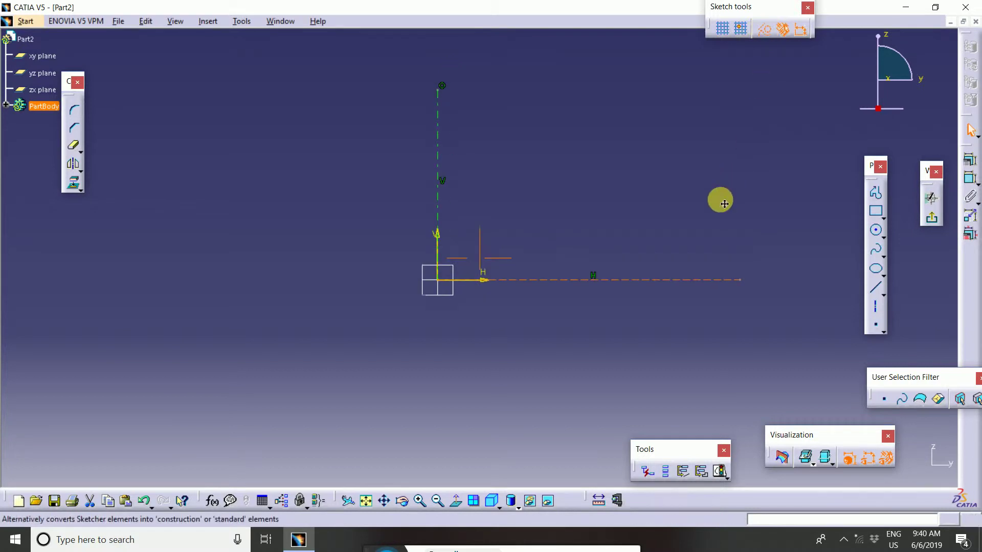
click(756, 184)
mouse_move(643, 176)
middle_down()
mouse_move(631, 237)
mouse_move(616, 241)
middle_up()
middle_drag(745, 274, 714, 265)
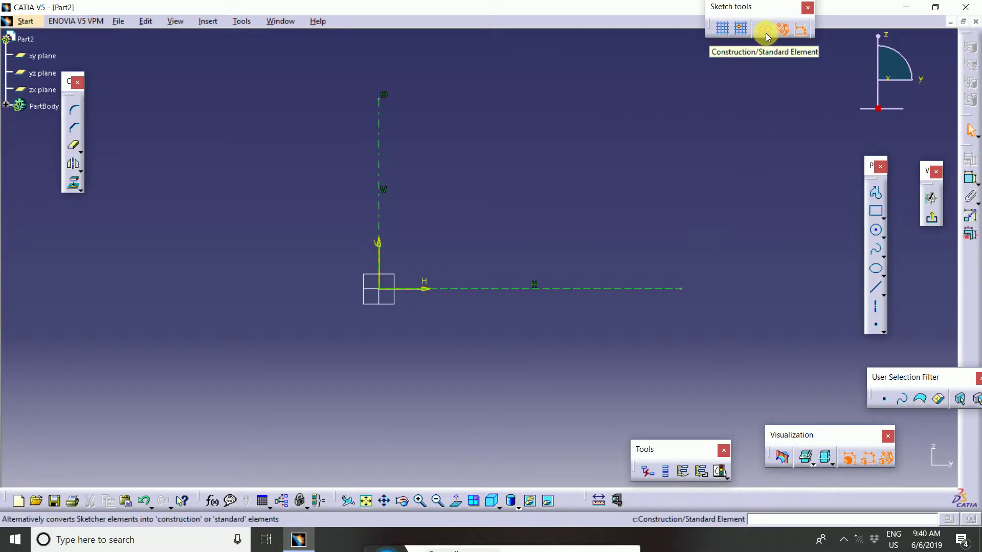
Draw a circle about 28 mm in radius centred on the origin, with construction mode switched off
mouse_move(691, 225)
middle_down()
mouse_move(802, 232)
mouse_move(642, 243)
mouse_move(855, 223)
middle_up()
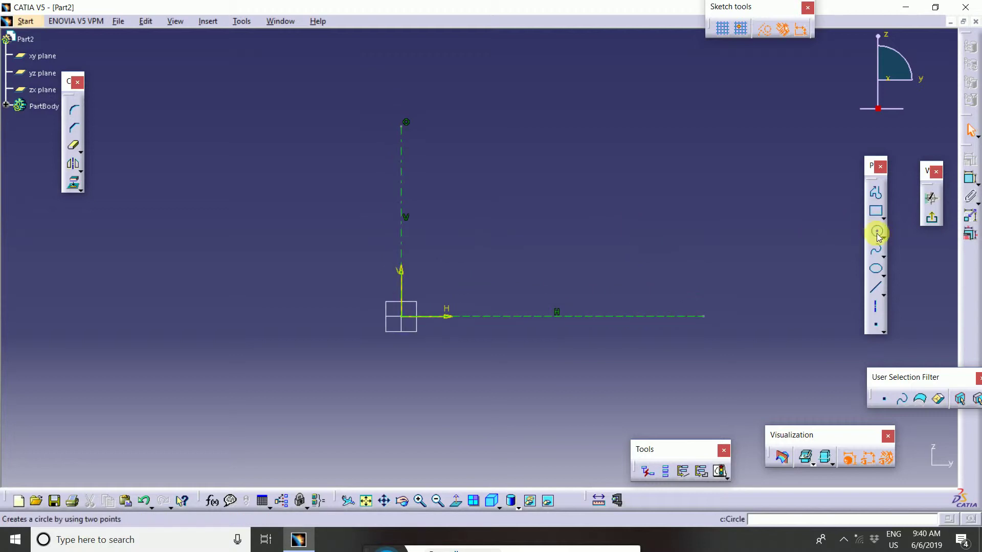
click(876, 230)
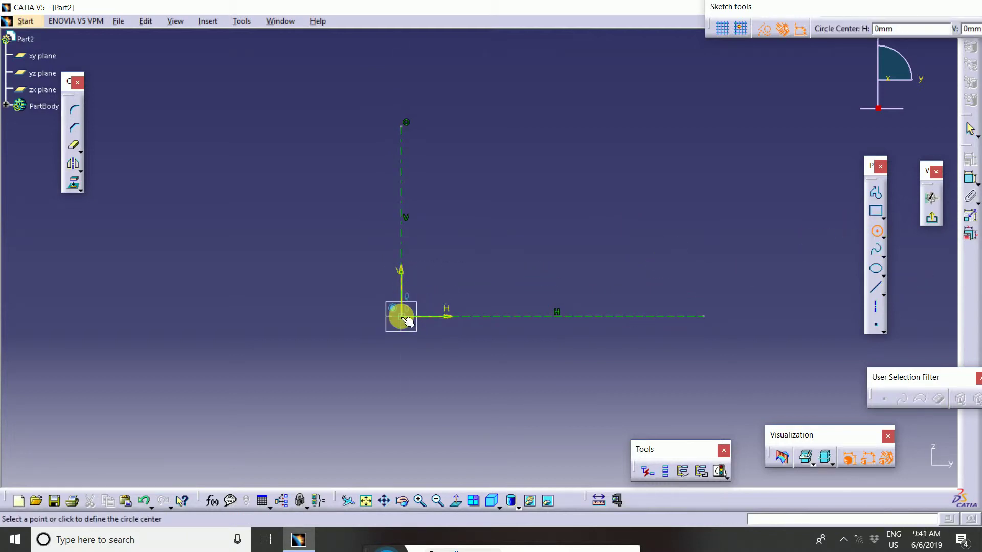
click(402, 317)
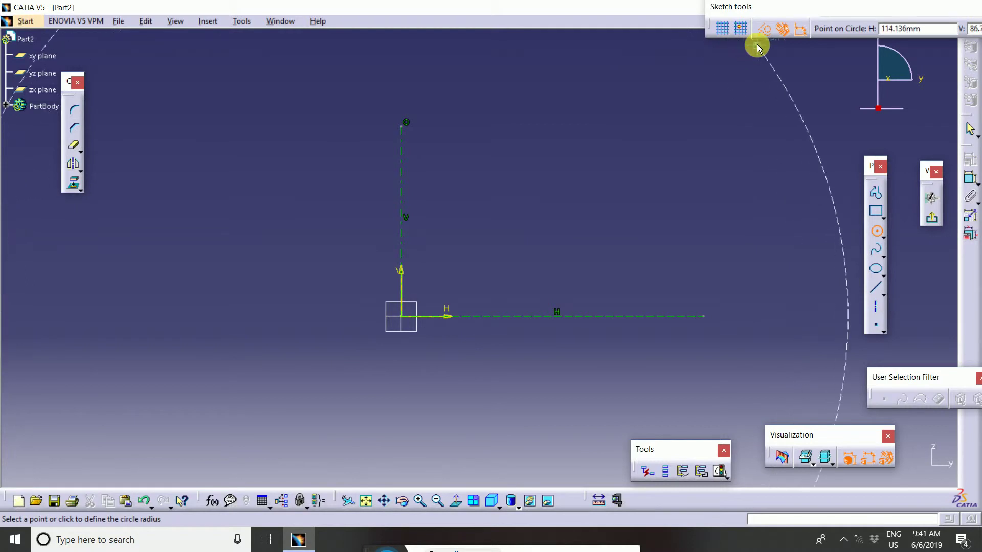
click(763, 33)
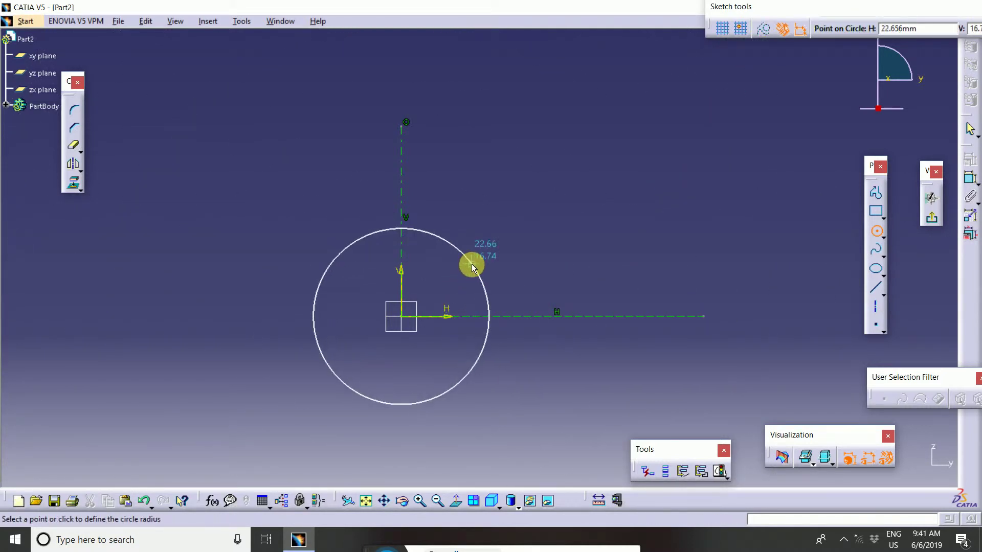
click(471, 263)
middle_drag(524, 268, 504, 210)
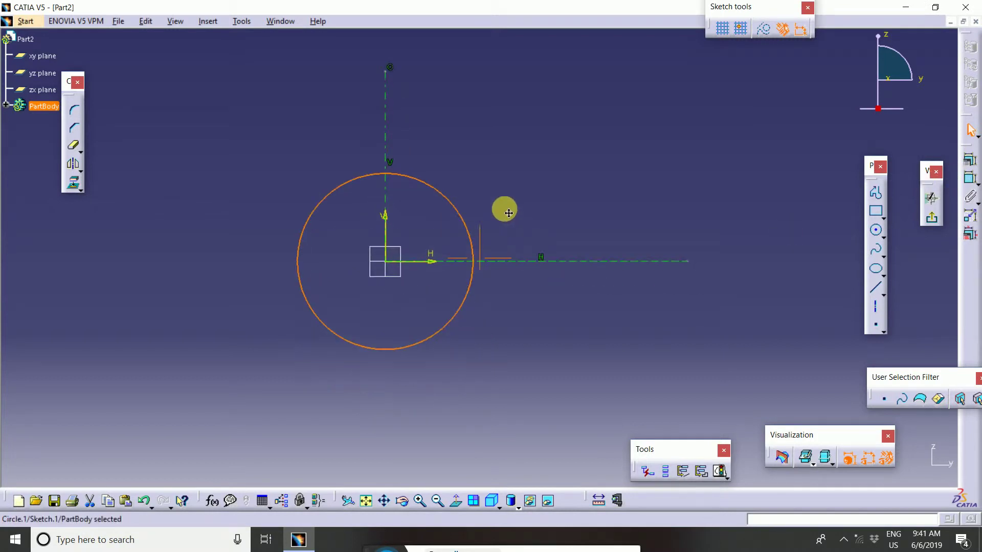
Draw a smaller concentric circle about 21 mm in radius centred on the origin
click(877, 230)
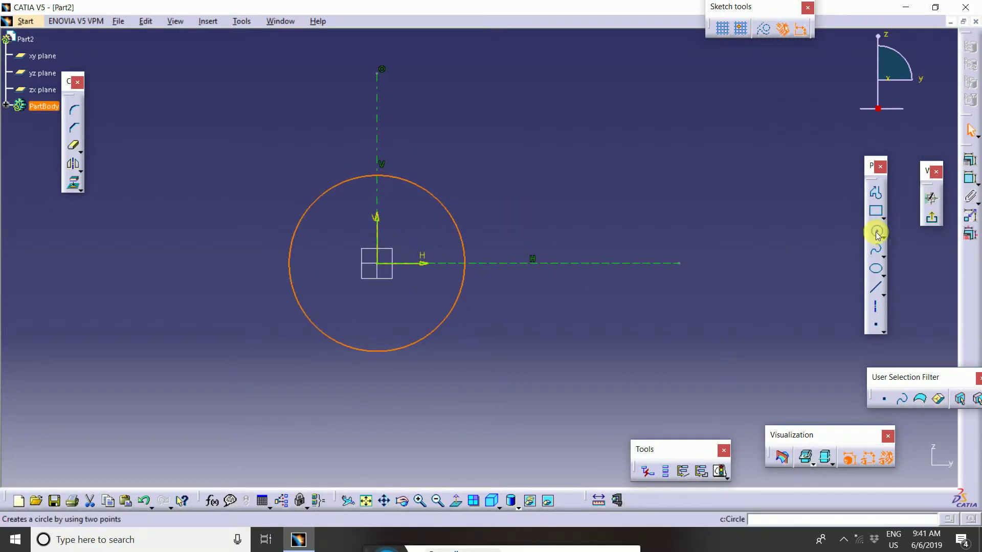
click(877, 232)
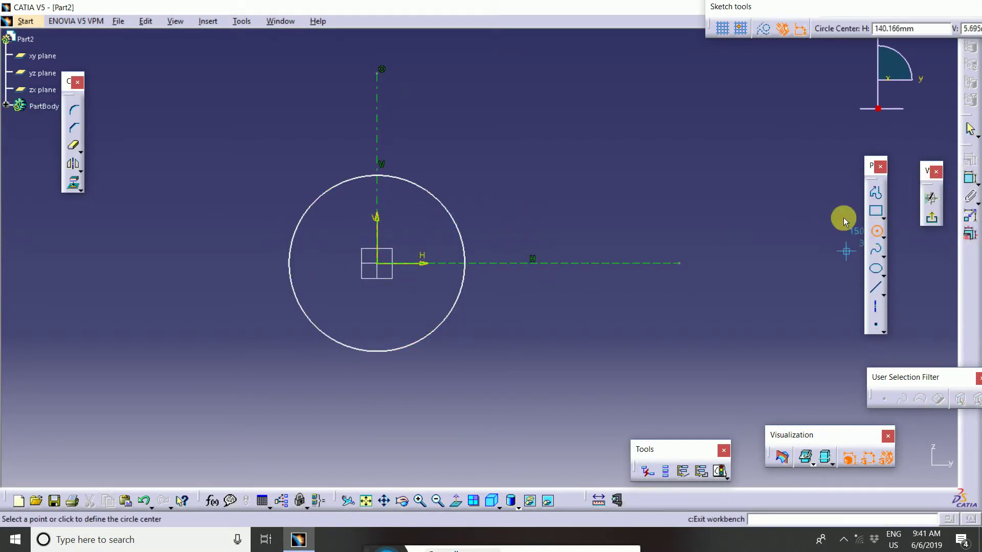
click(377, 263)
click(417, 208)
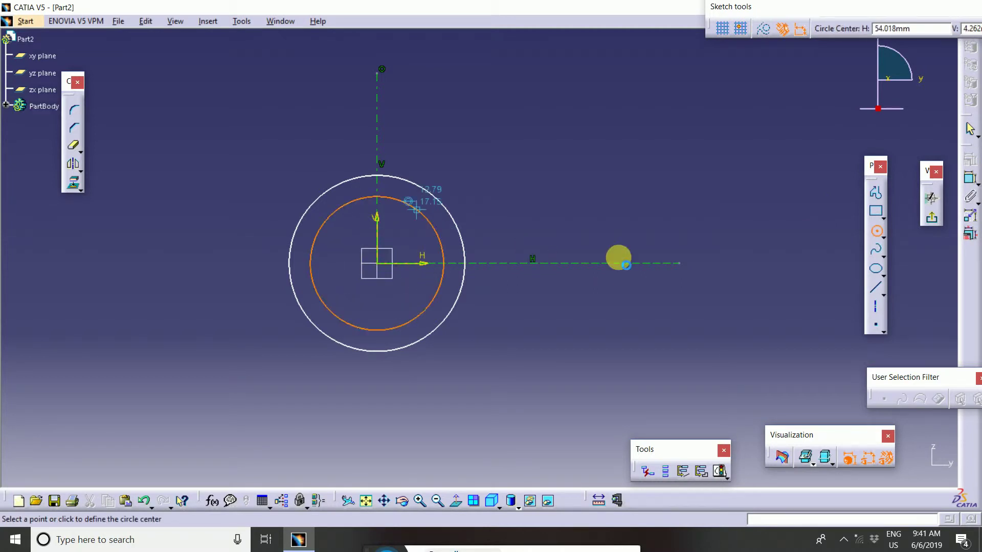
Draw two concentric circles centred on the horizontal construction line about 86 mm from the origin, the inner one about 15 mm in radius
click(674, 206)
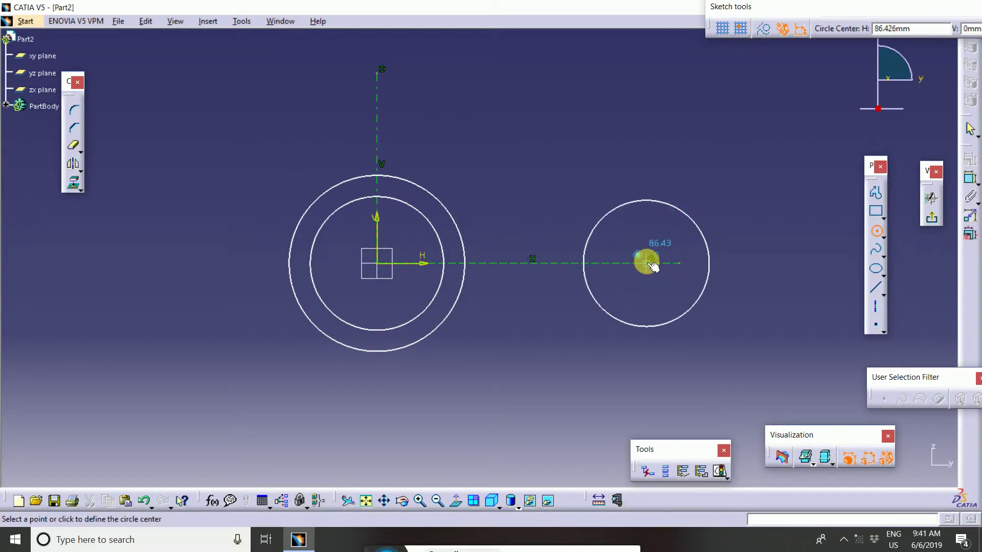
click(647, 263)
click(662, 219)
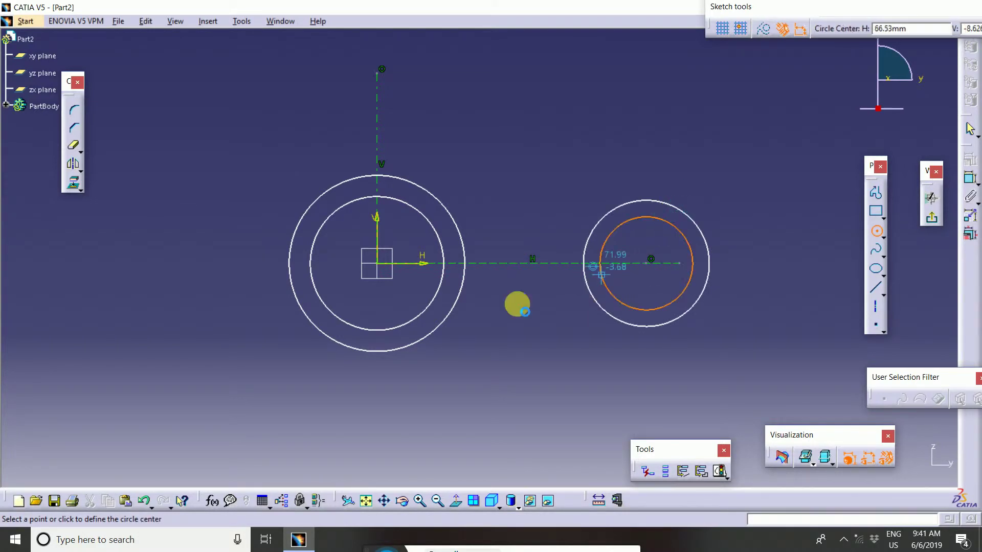
click(877, 231)
middle_drag(598, 278, 583, 220)
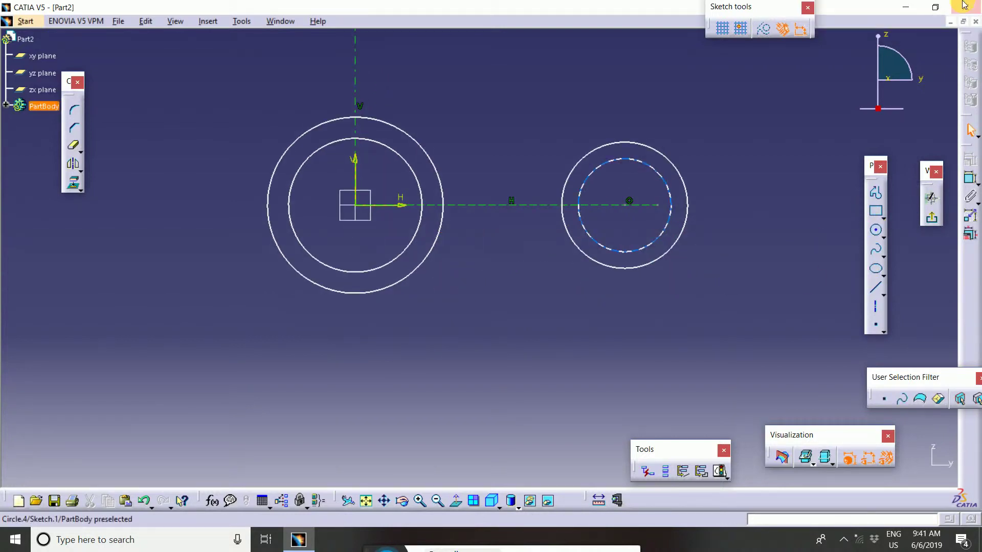
mouse_move(519, 284)
ctrl+middle_down()
mouse_move(520, 346)
mouse_move(532, 312)
mouse_move(520, 353)
mouse_move(533, 311)
ctrl+middle_up()
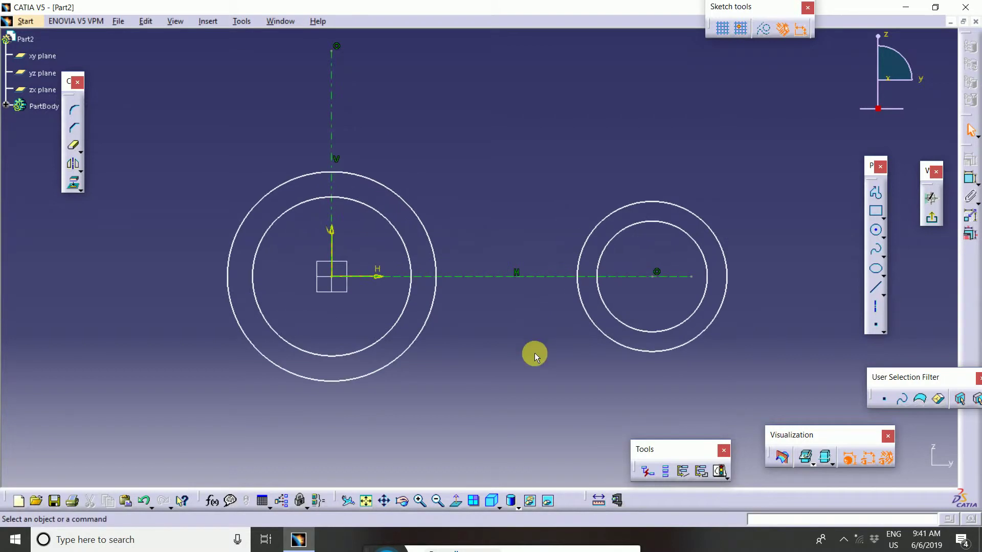
mouse_move(532, 350)
middle_down()
mouse_move(543, 283)
mouse_move(543, 342)
middle_up()
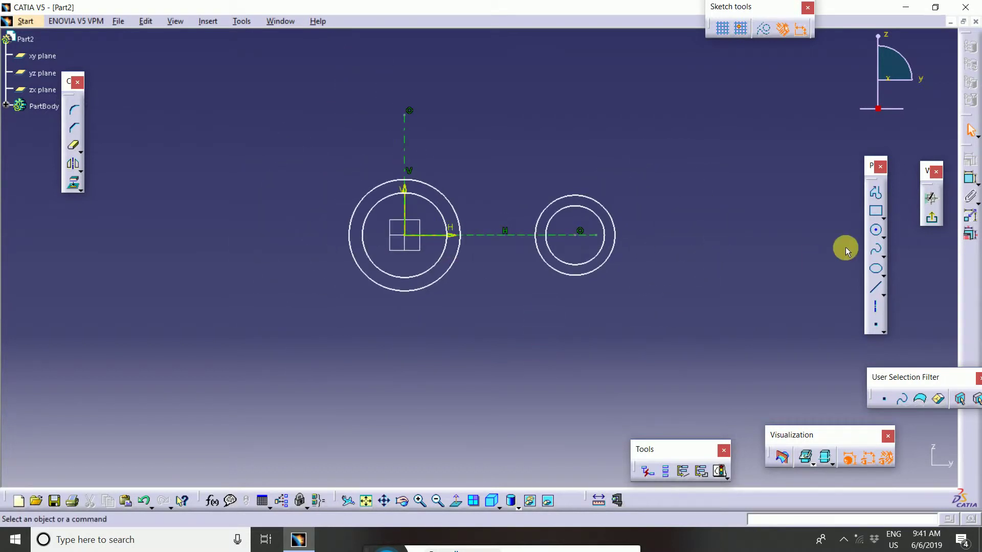
Draw an axis straight down from the origin and a perpendicular, roughly horizontal axis crossing it about 86 mm below the origin
click(876, 307)
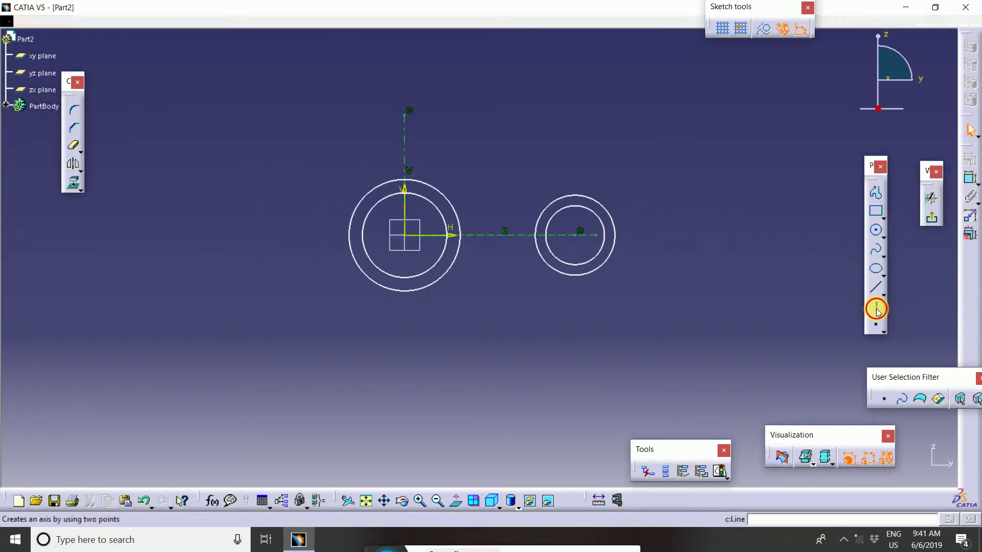
click(407, 237)
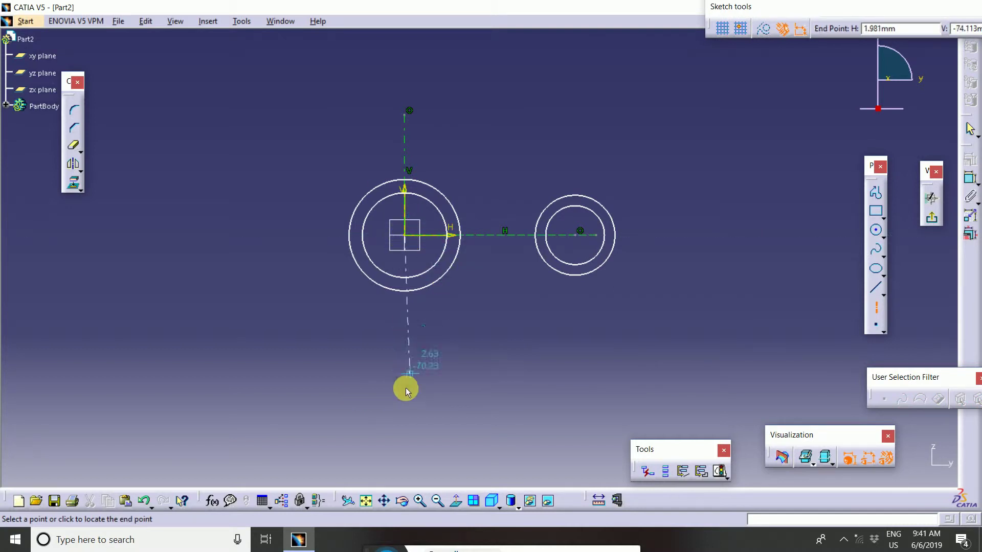
click(401, 416)
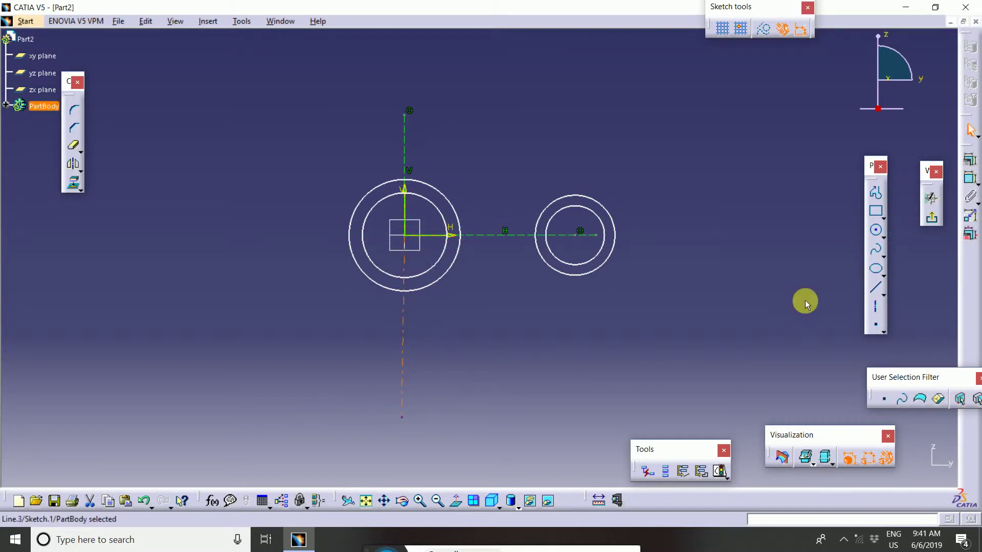
click(876, 309)
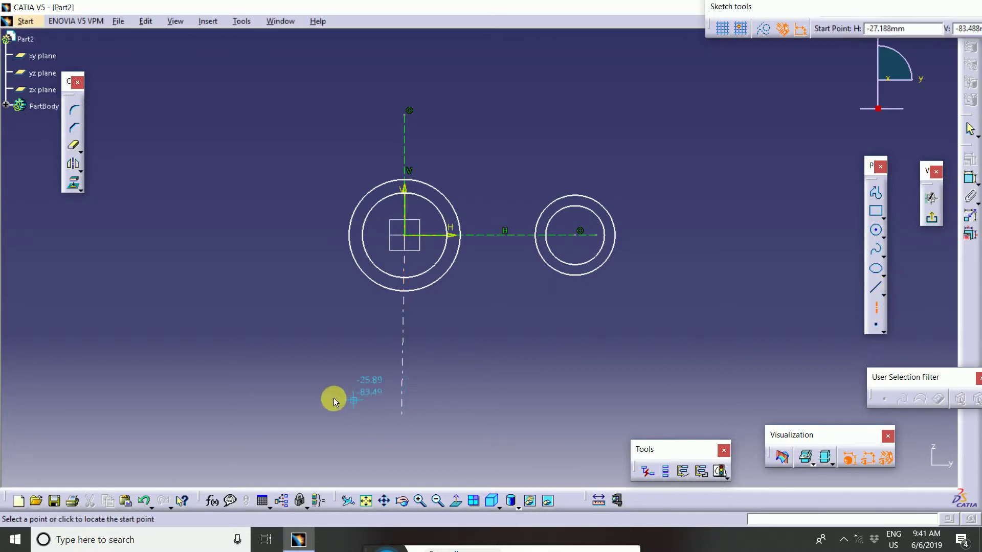
click(568, 406)
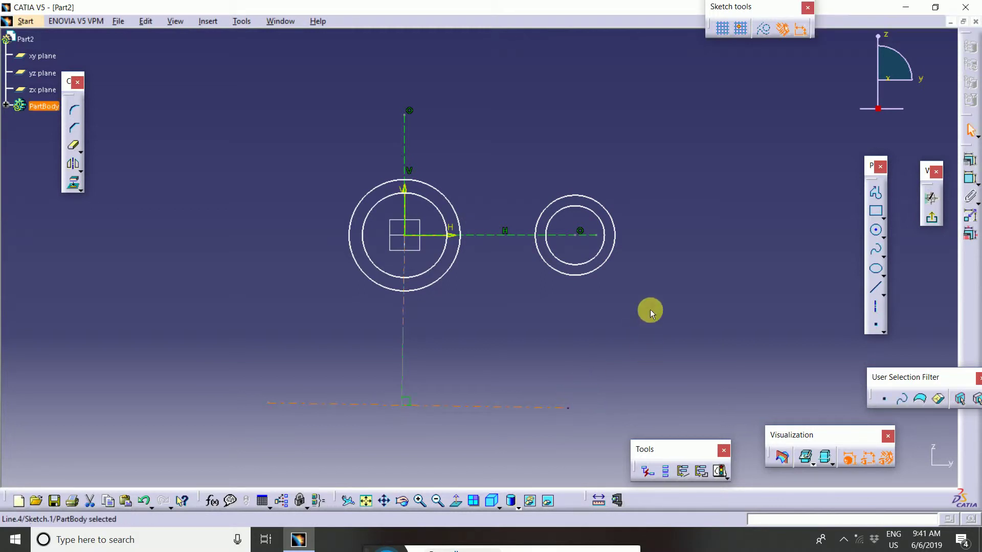
click(677, 311)
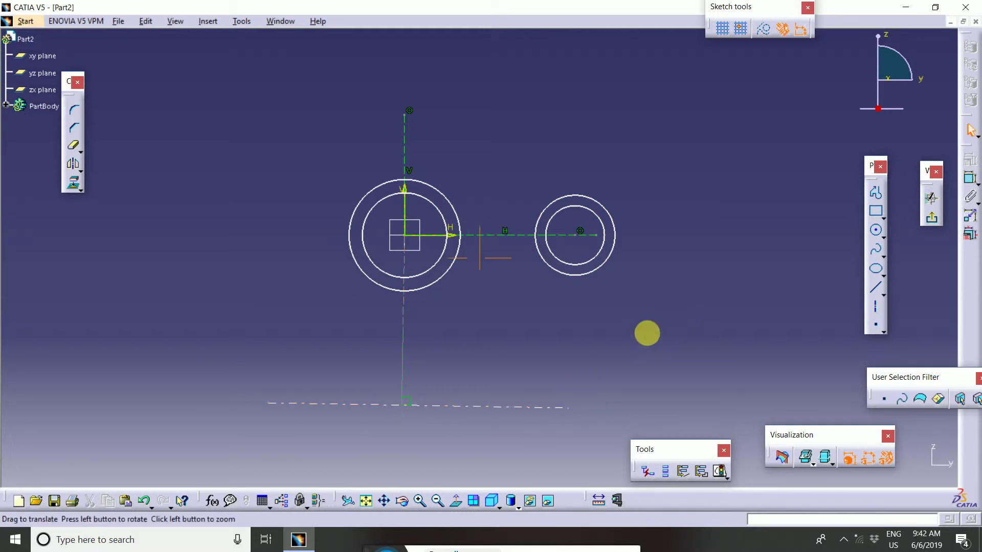
Draw the arm's upper edge as a horizontal line between the two outer circles, about 12 mm above the horizontal construction line
middle_drag(646, 332, 649, 301)
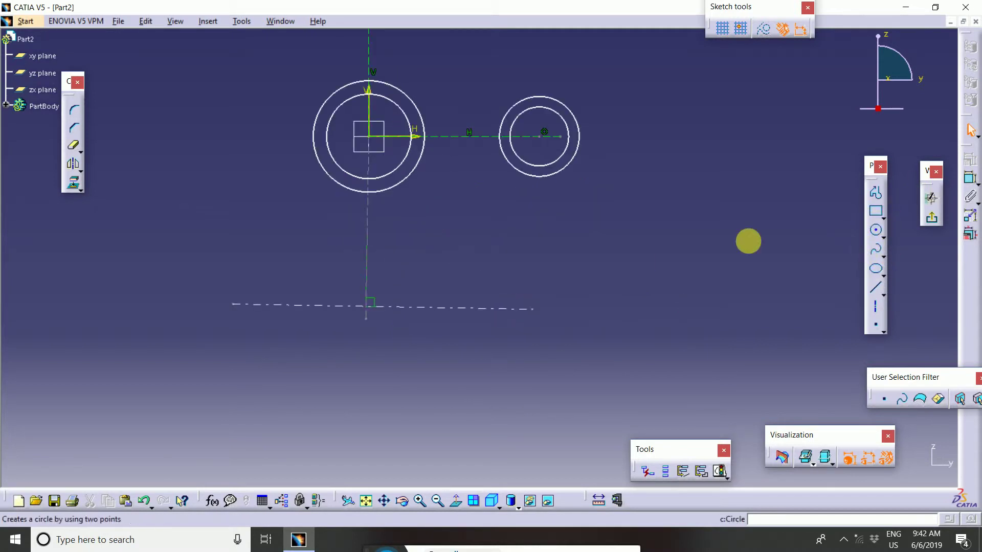
middle_drag(693, 257, 862, 257)
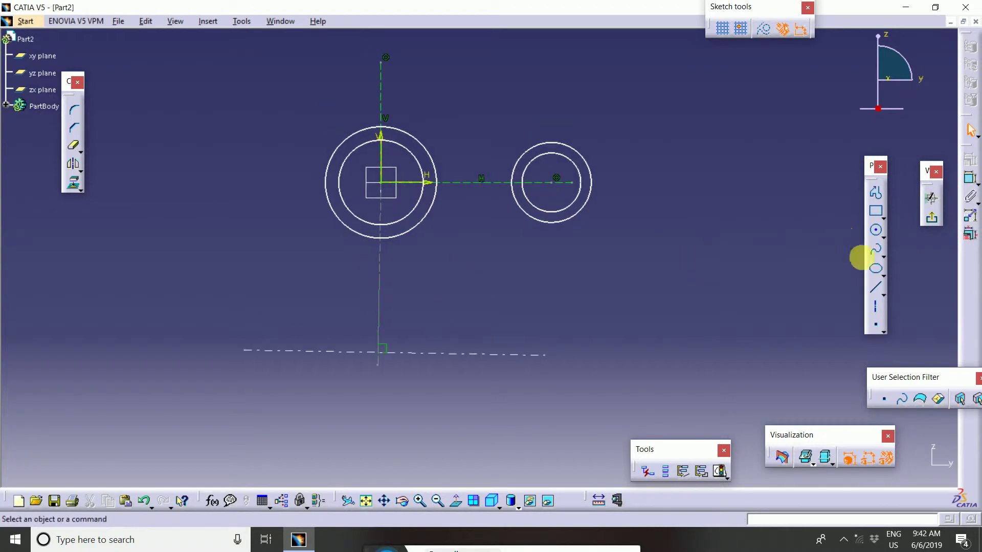
click(875, 194)
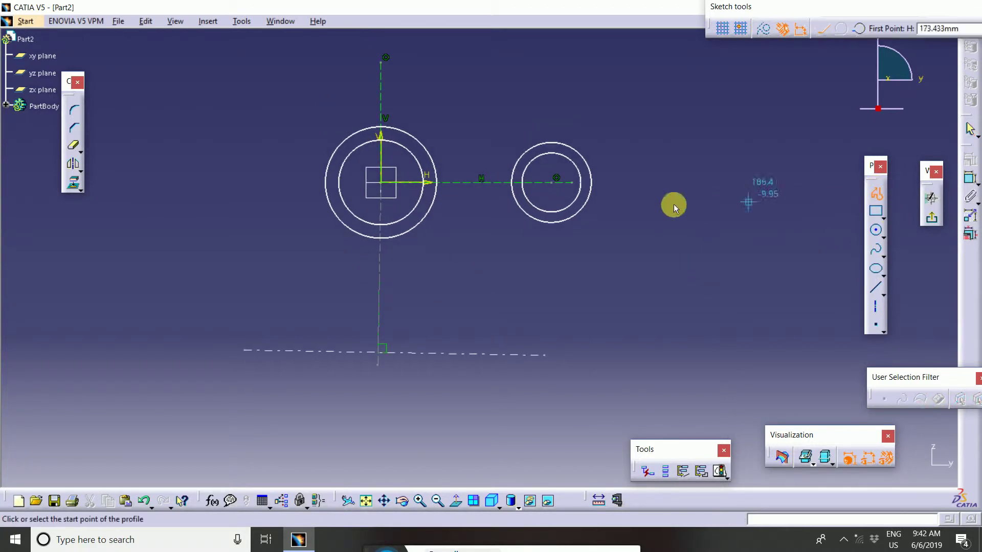
click(436, 155)
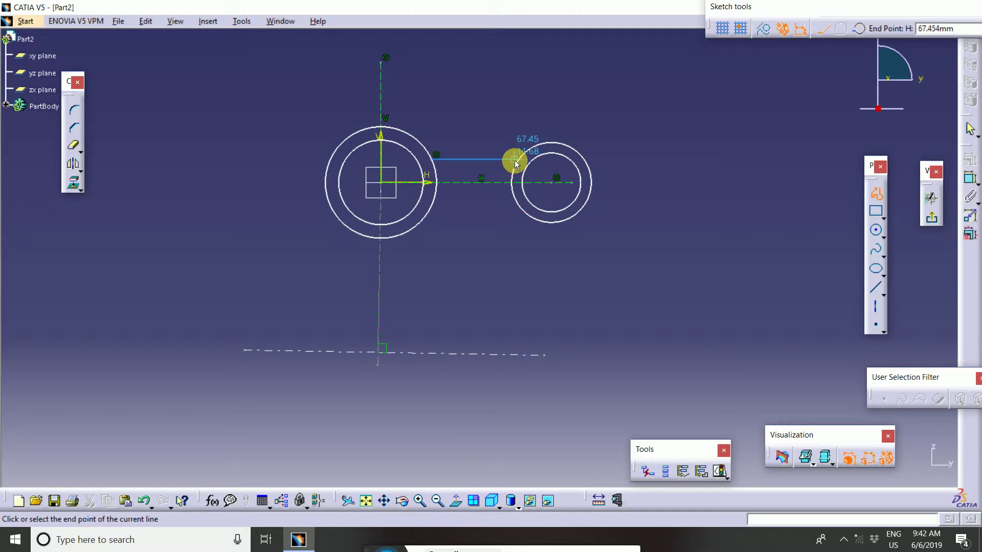
click(520, 160)
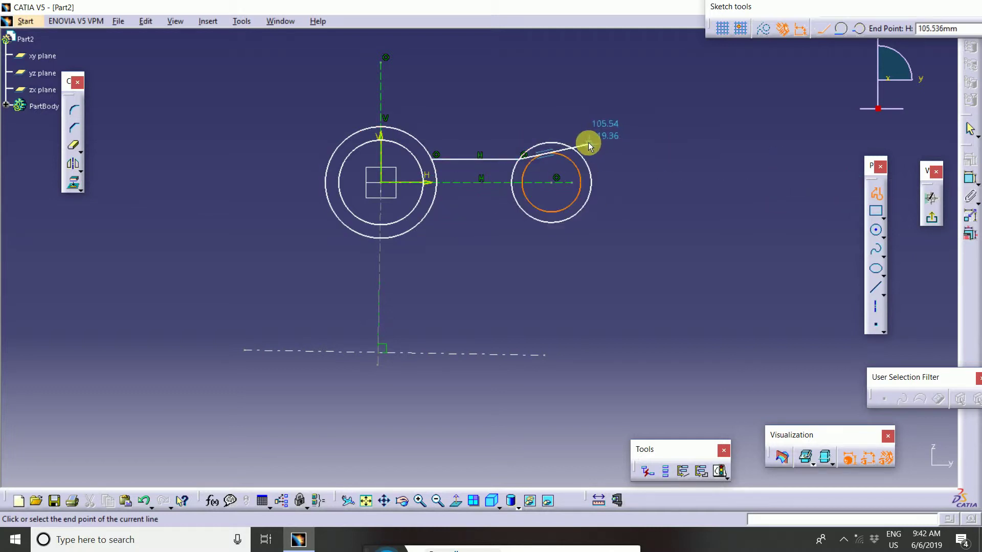
double_click(527, 157)
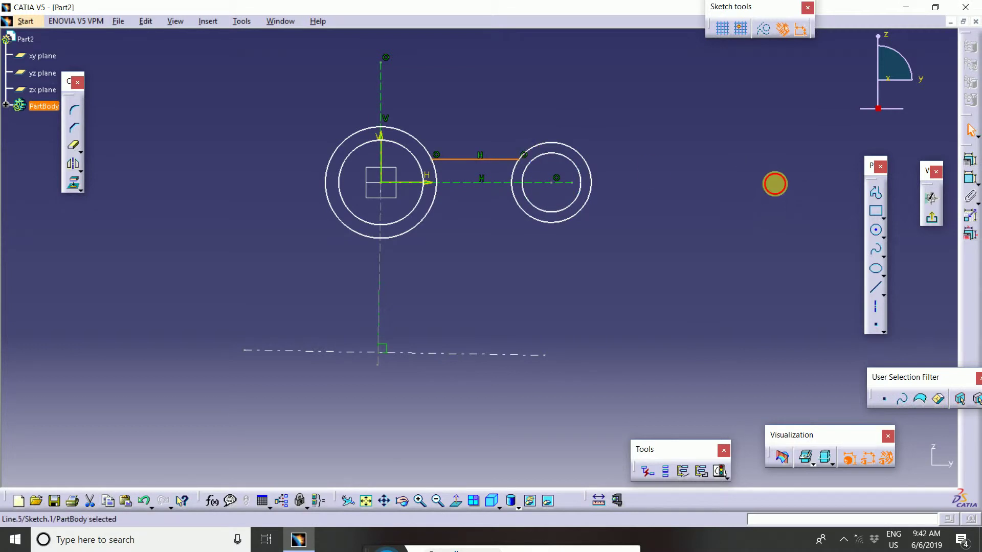
Draw the arm's lower edge as a horizontal line between the two outer circles, below the horizontal construction line
click(877, 228)
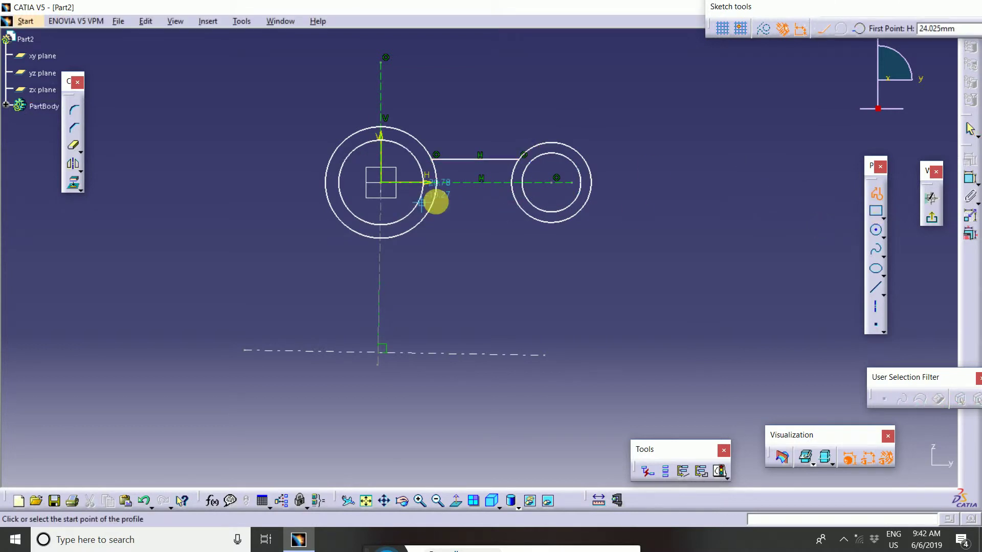
click(436, 199)
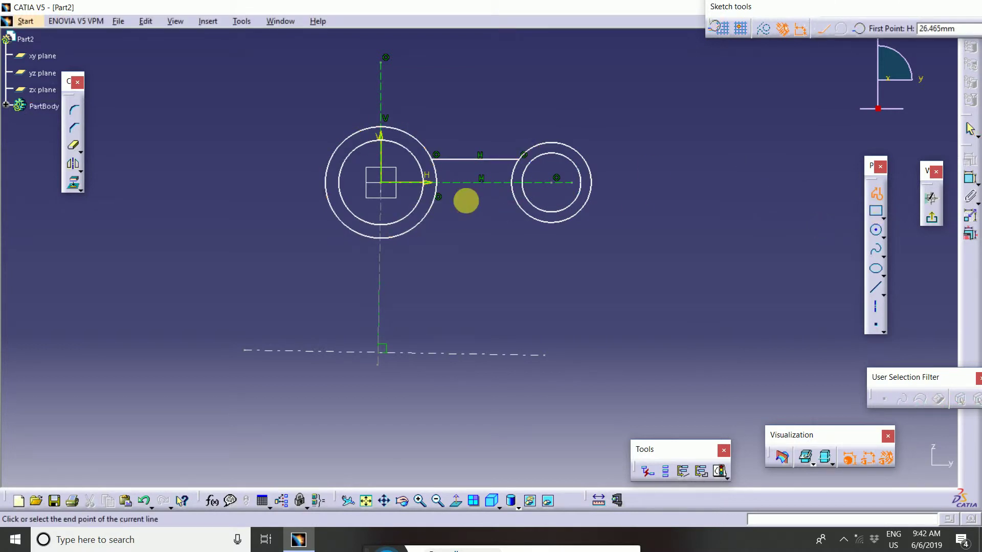
click(518, 203)
click(876, 194)
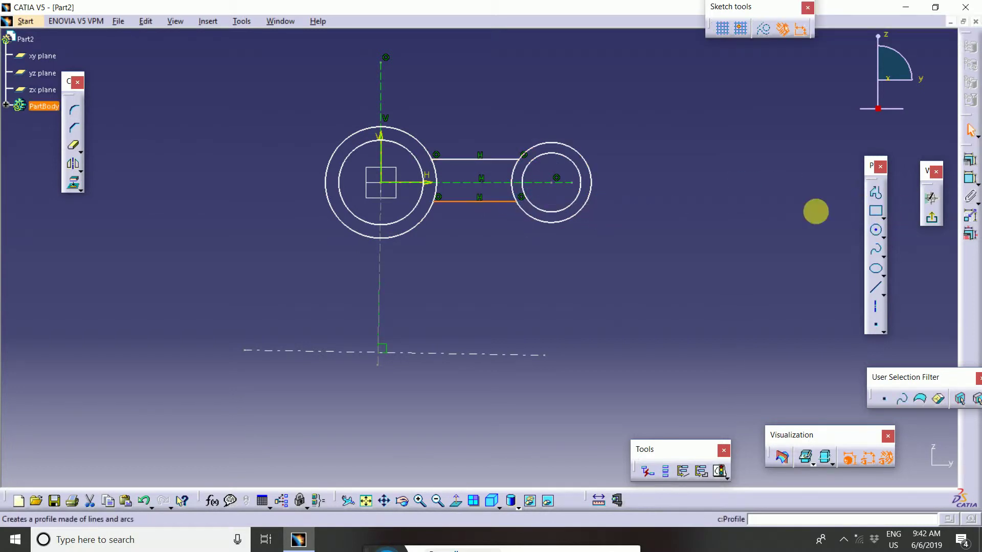
Draw the lower extension's left outer edge from the large outer circle down to the lower axis, about 16 mm left of the origin
click(876, 193)
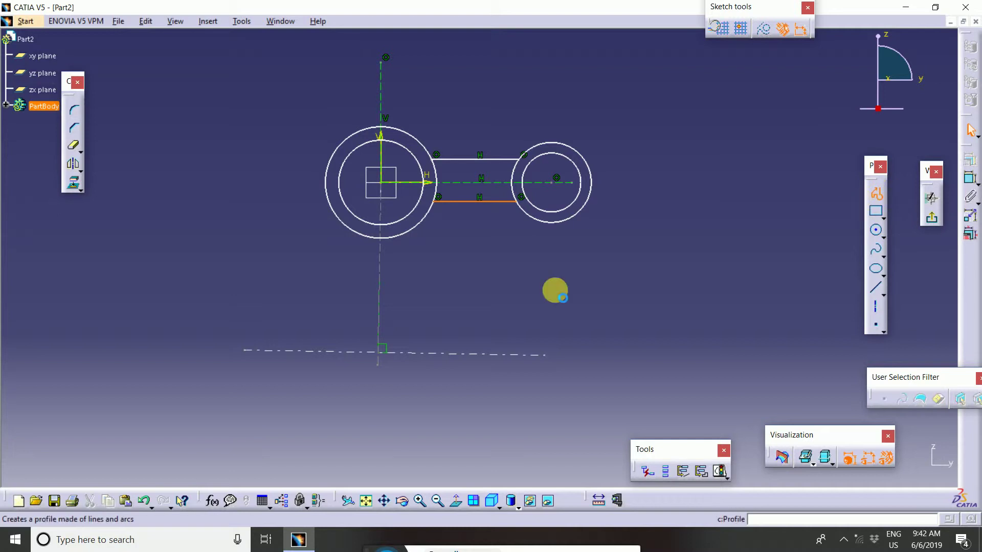
click(352, 230)
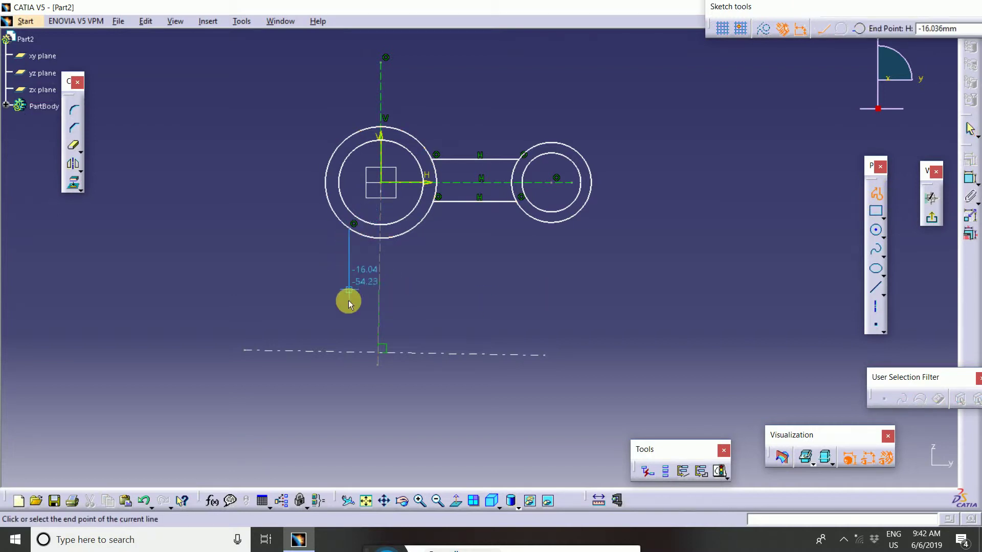
click(348, 352)
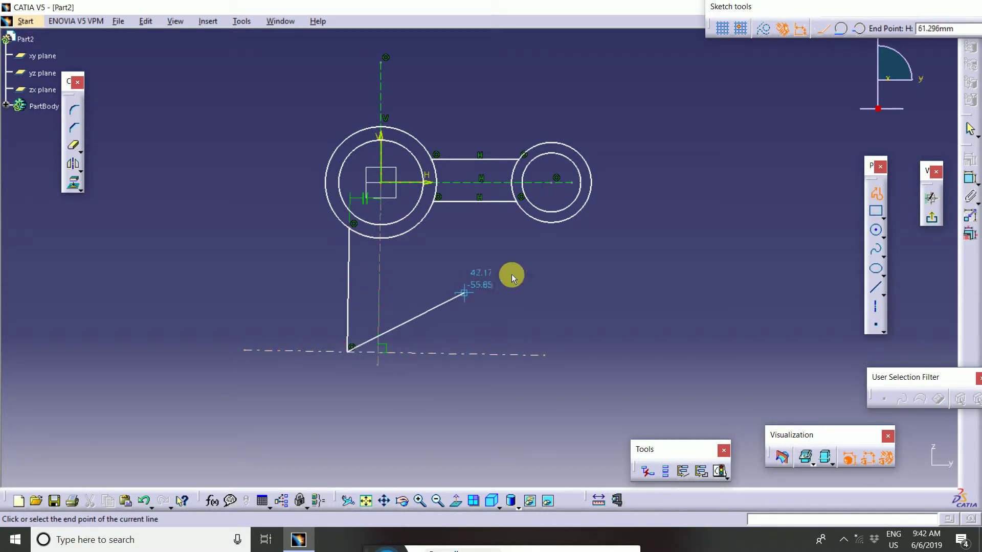
key(Escape)
Draw the lower extension's right outer edge as a vertical line from the large outer circle to the lower axis, about 14 mm right of the origin
click(875, 193)
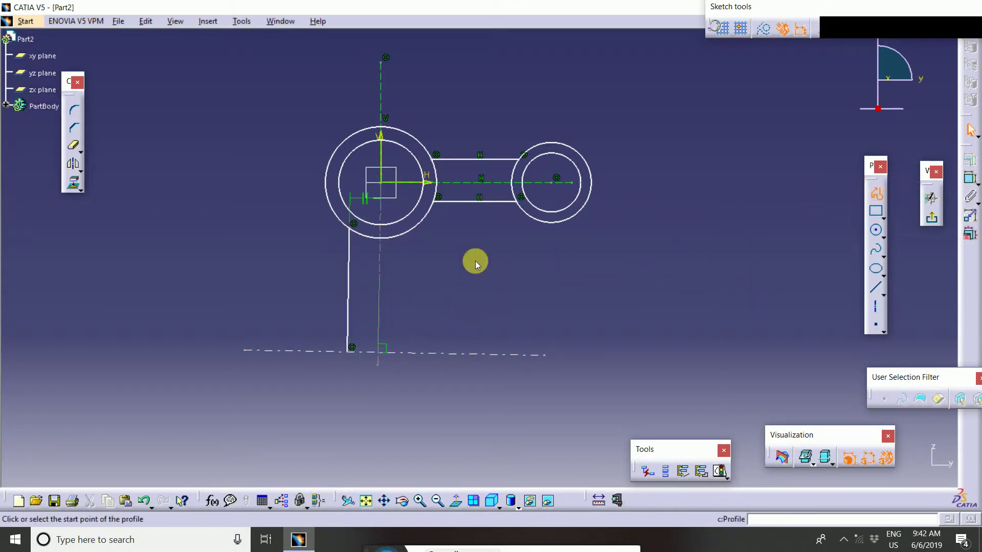
click(413, 227)
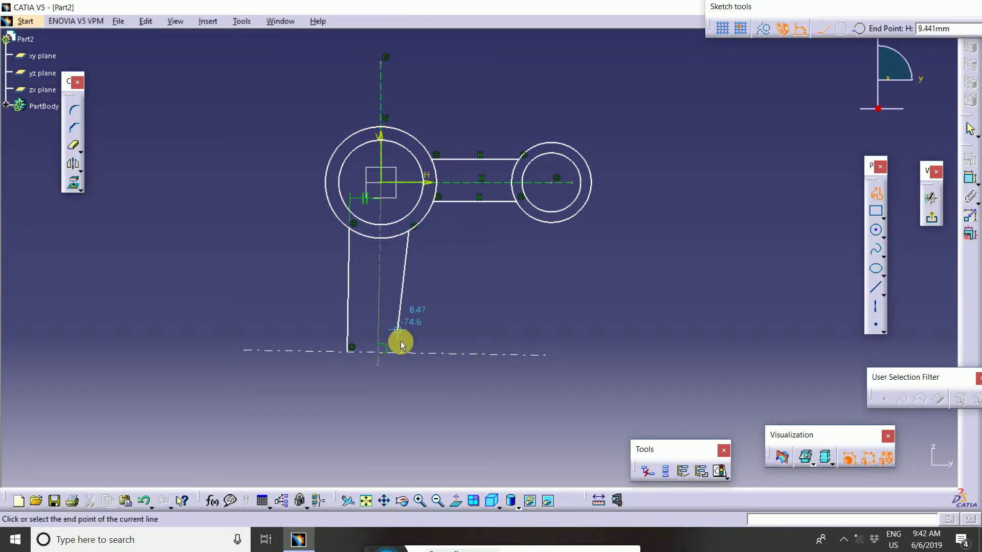
click(414, 355)
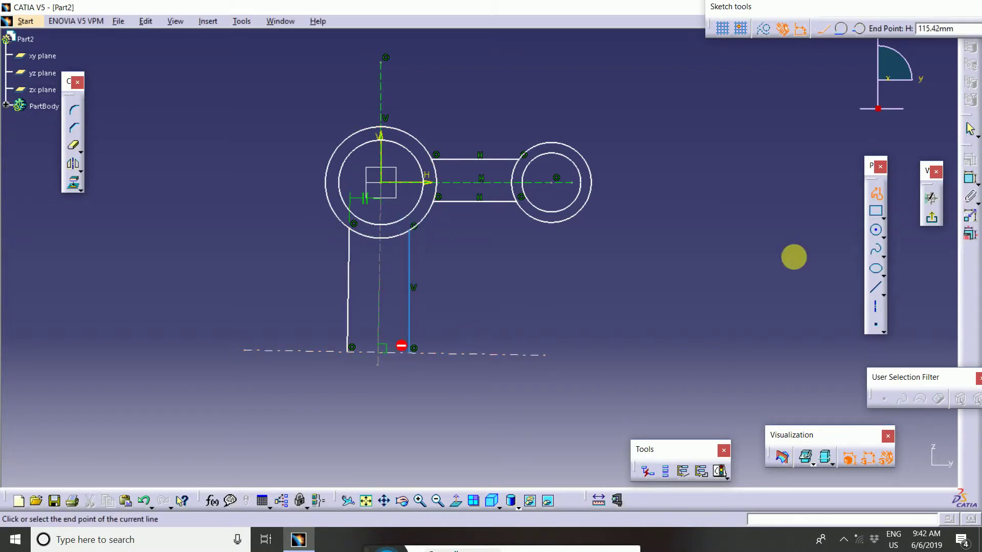
click(876, 194)
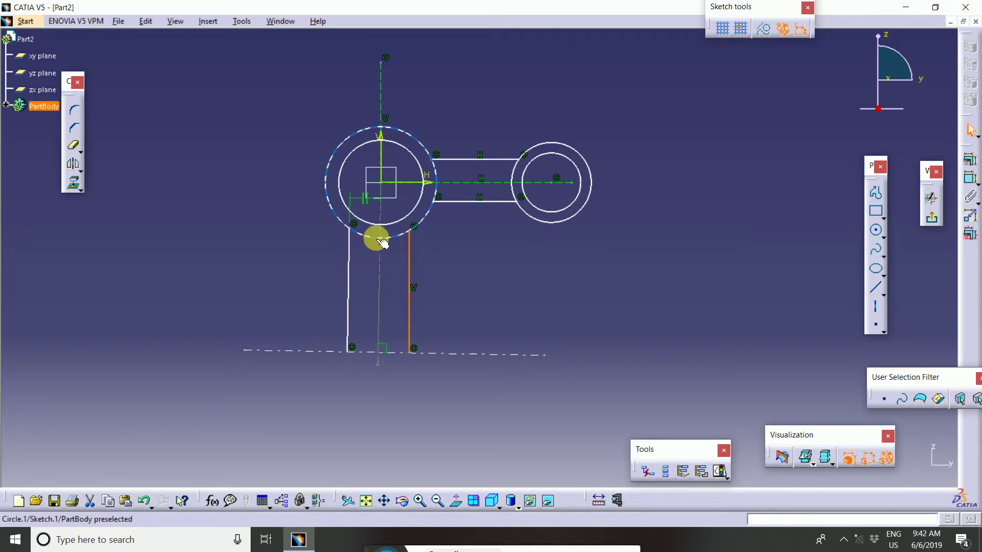
Draw the left inner vertical line from the large outer circle to the lower axis and continue it horizontally to the vertical axis
click(876, 195)
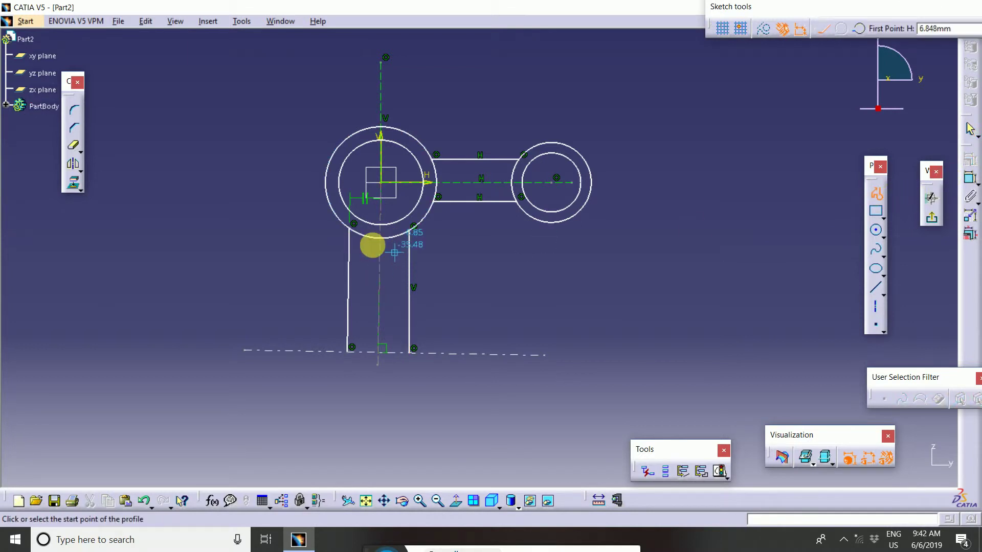
click(367, 237)
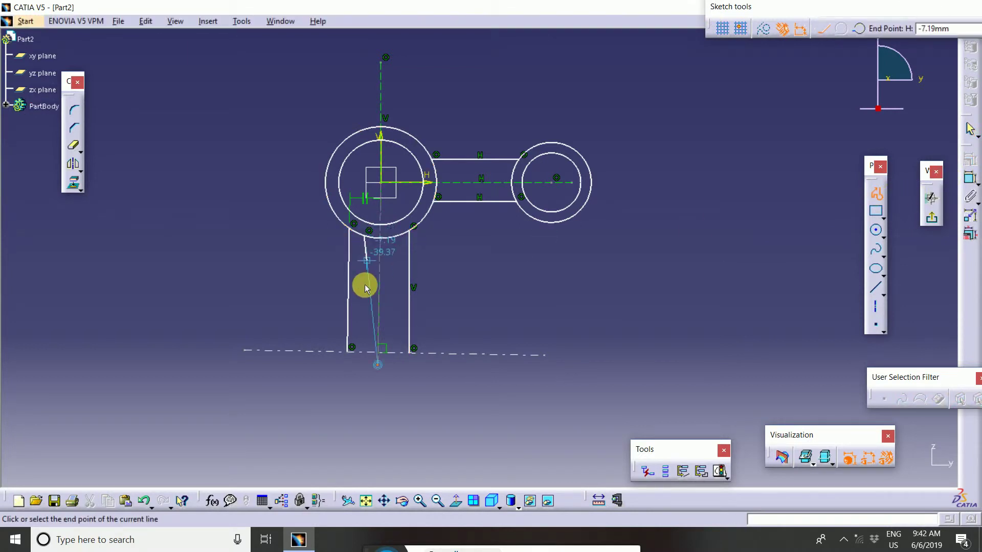
click(364, 354)
mouse_move(391, 344)
middle_down()
mouse_move(404, 280)
mouse_move(420, 339)
mouse_move(456, 344)
middle_up()
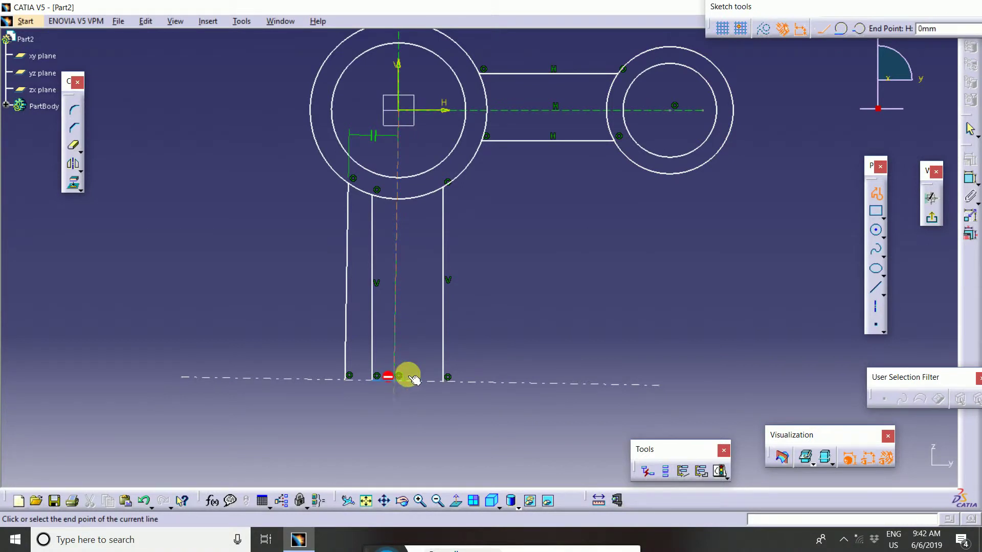
double_click(447, 386)
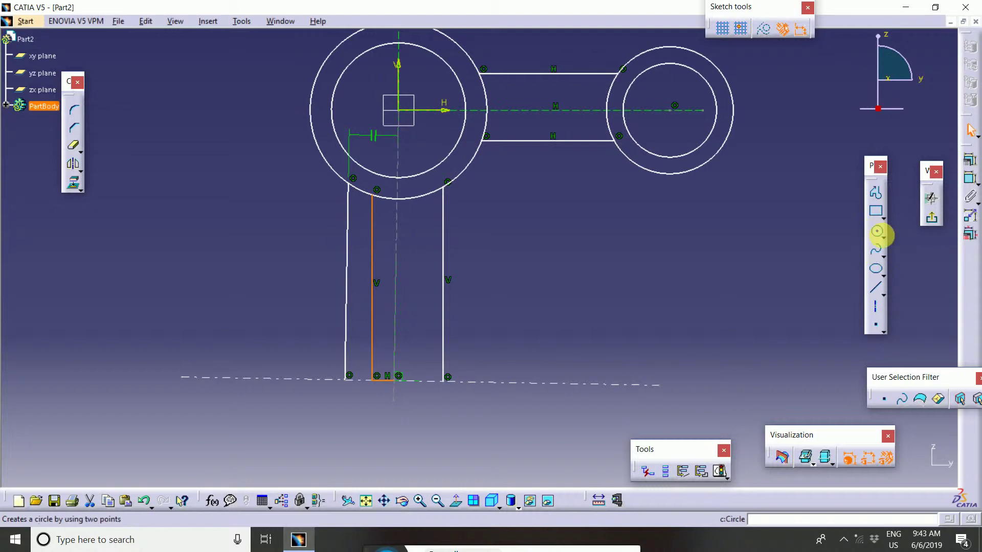
Draw the right inner vertical line from the large outer circle to the lower axis, about 5 mm right of the origin
click(876, 287)
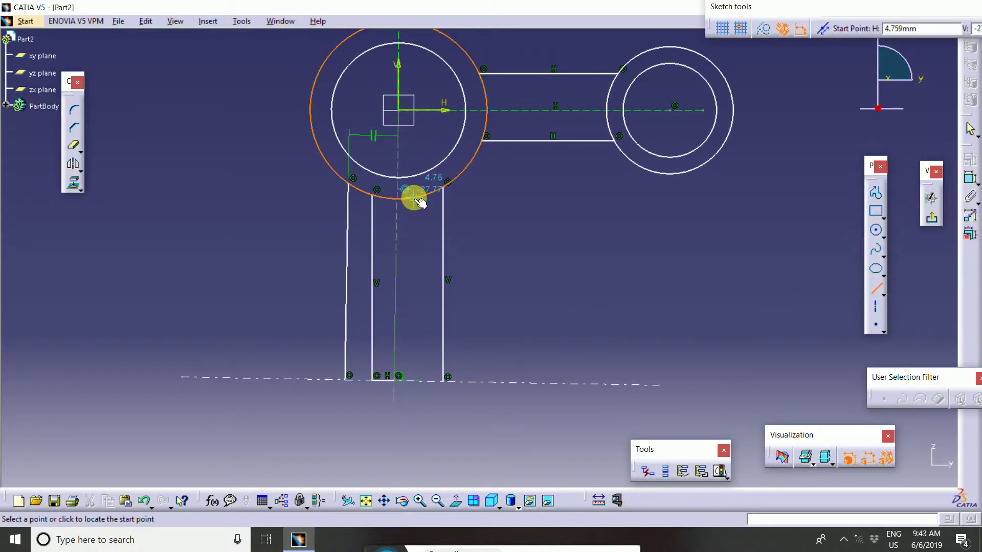
click(414, 198)
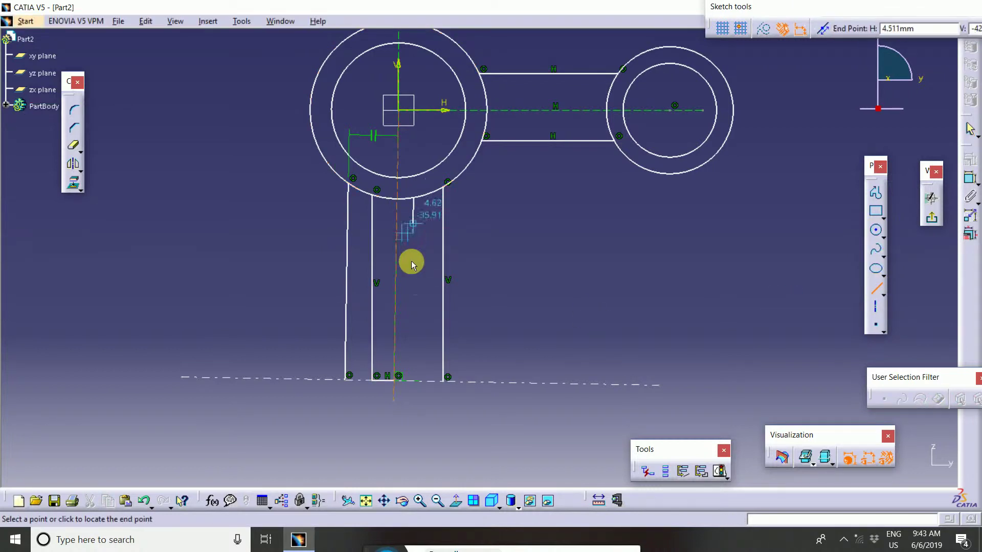
click(416, 383)
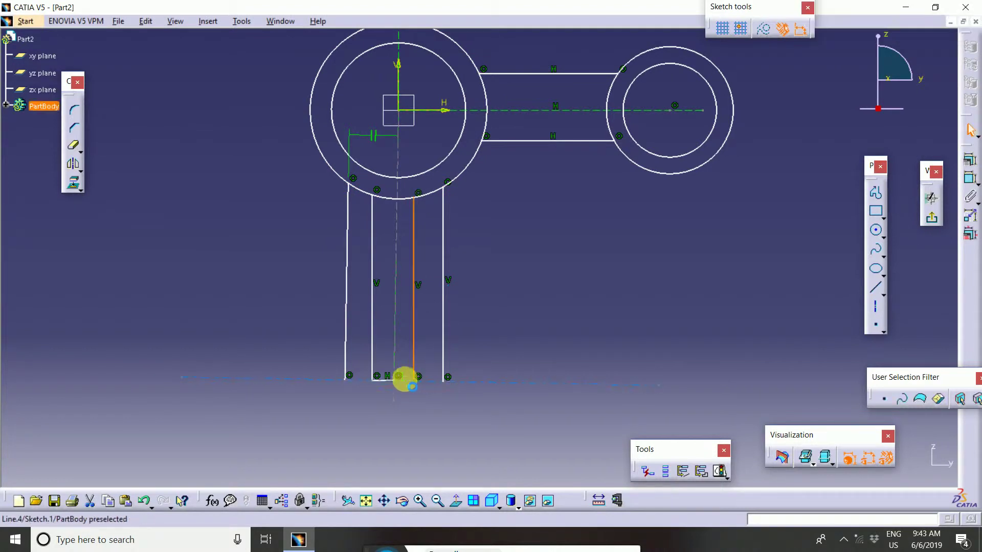
Close the bottom between the right inner and right outer vertical lines with a line about 9 mm long along the lower axis
click(876, 194)
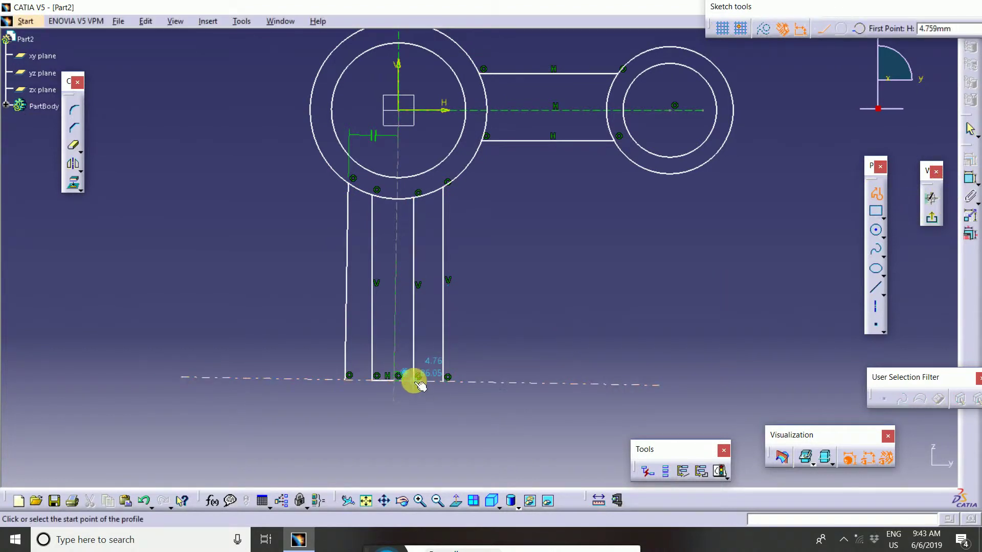
click(418, 383)
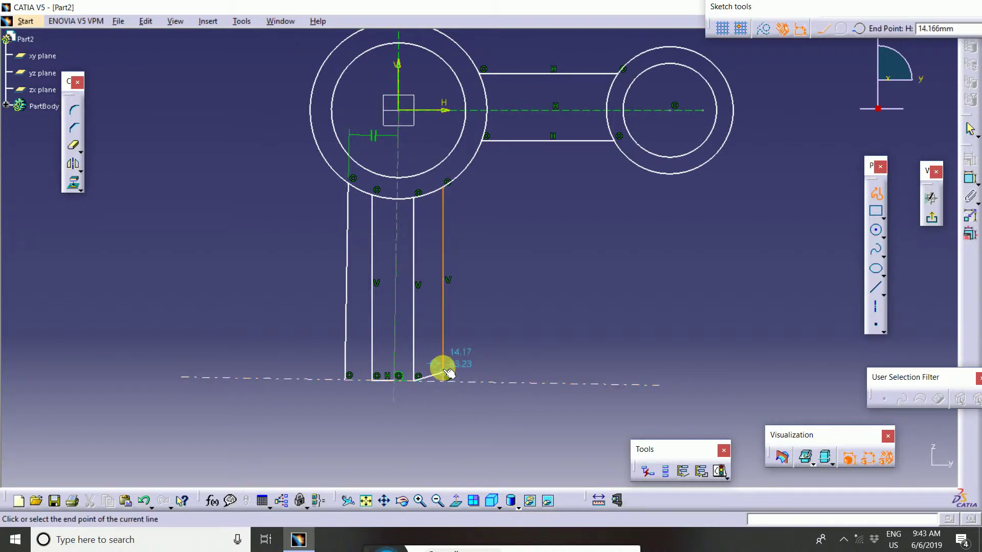
mouse_move(443, 384)
ctrl+middle_down()
mouse_move(450, 329)
mouse_move(522, 122)
ctrl+middle_up()
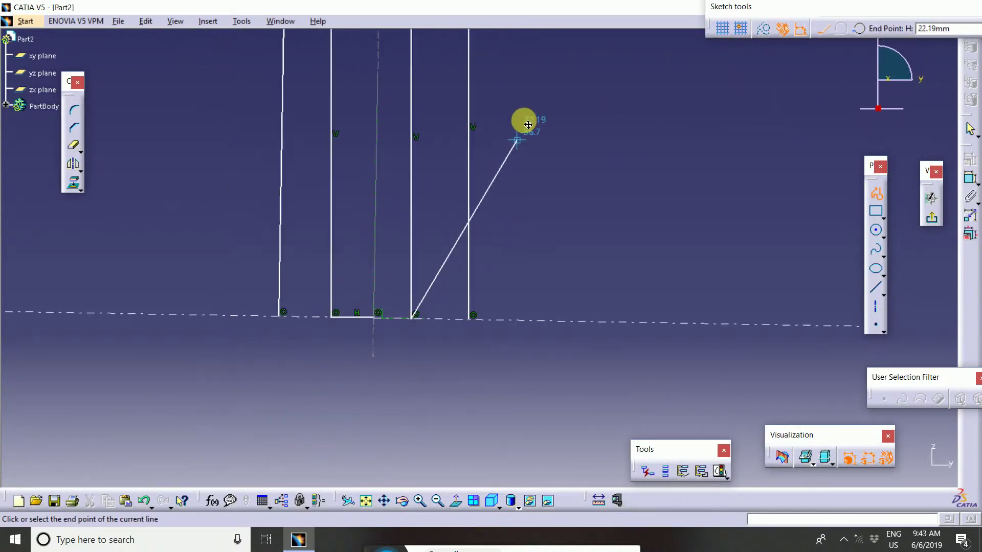
click(470, 310)
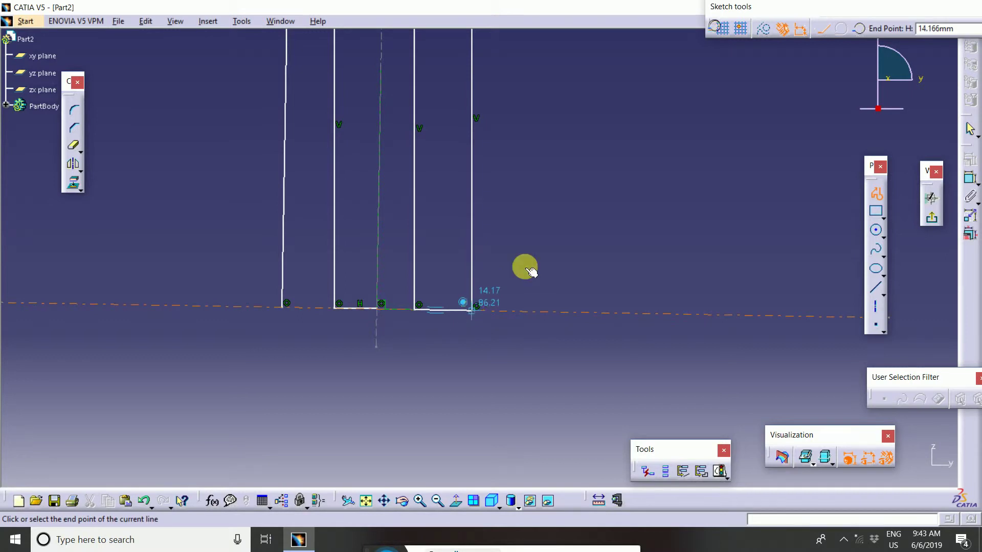
Draw a line about 5 mm long along the lower axis from the vertical axis to the right inner vertical line
click(876, 193)
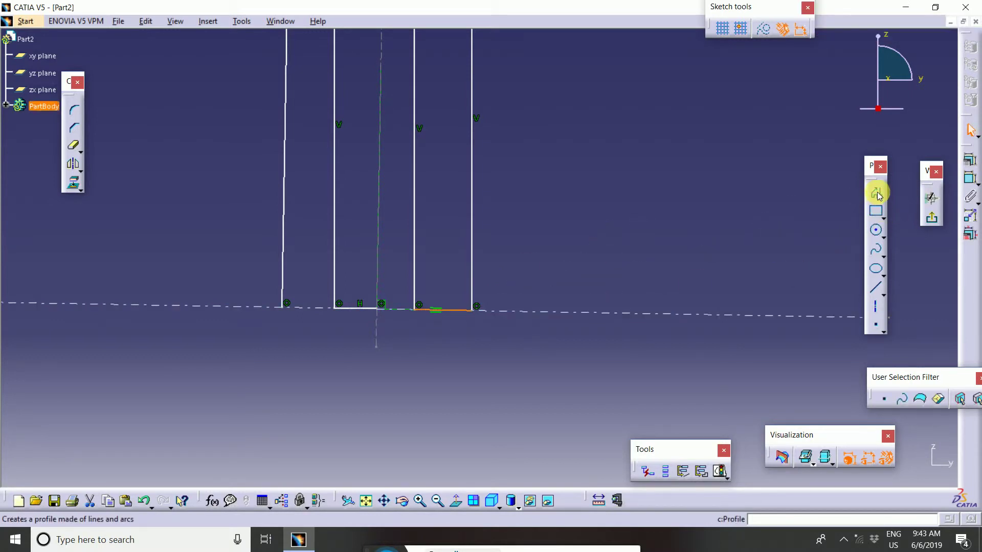
click(377, 309)
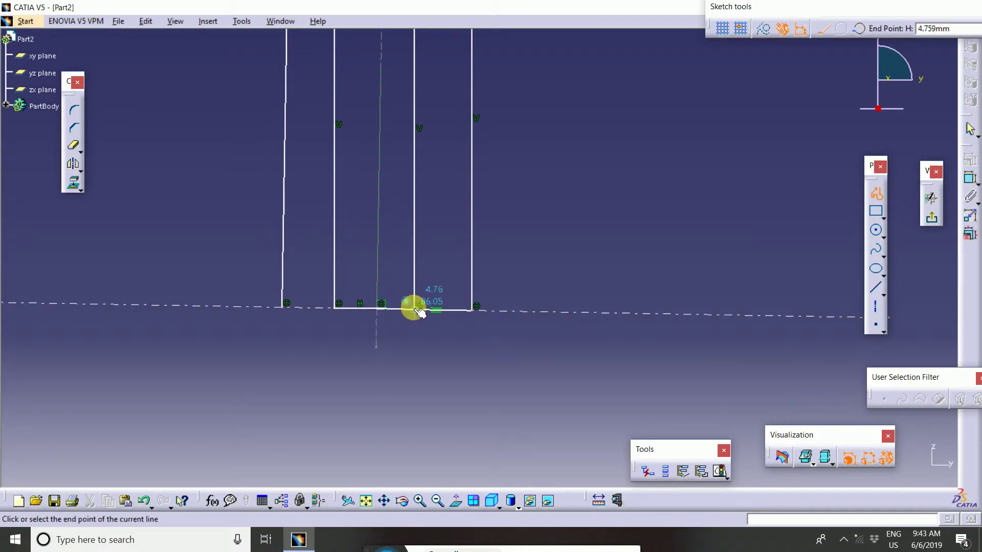
click(877, 197)
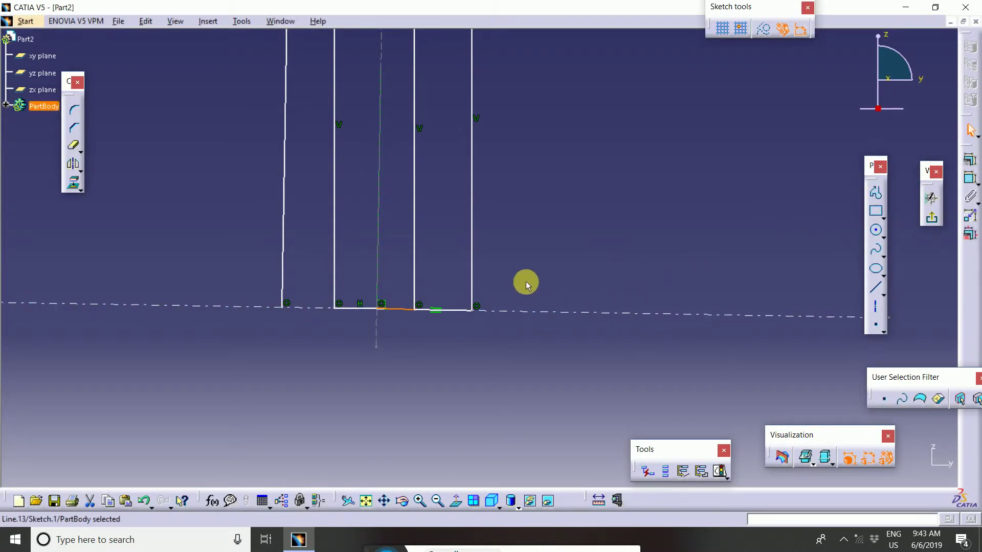
mouse_move(526, 247)
middle_down()
mouse_move(528, 210)
mouse_move(535, 284)
mouse_move(540, 253)
middle_up()
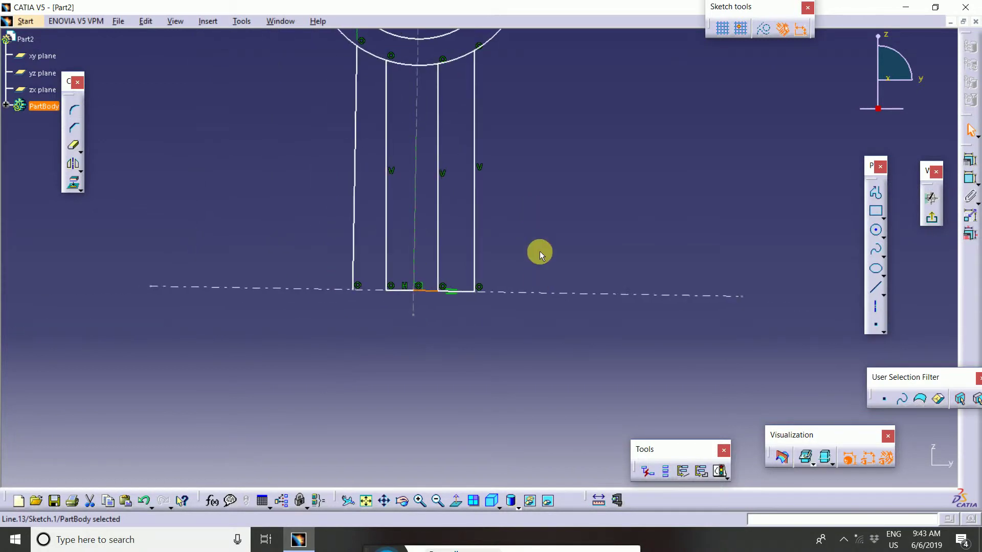
Close the lower extension's bottom with a line between the left outer and left inner vertical lines along the lower axis
click(876, 193)
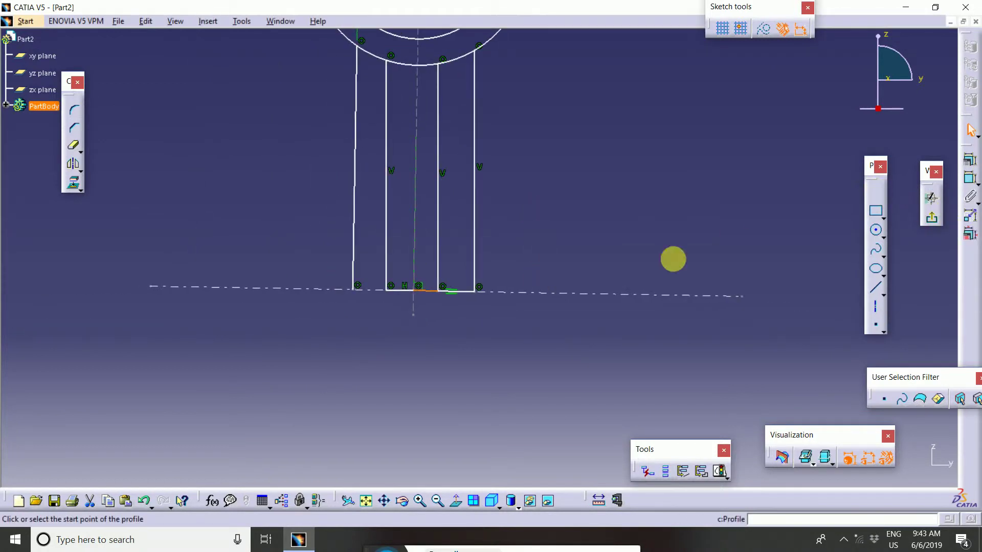
click(353, 289)
click(390, 292)
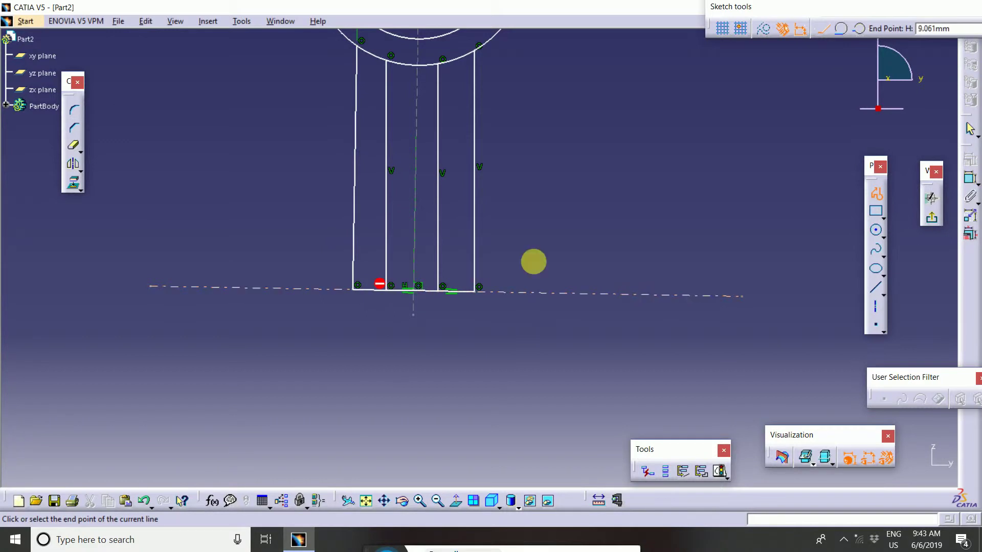
click(872, 193)
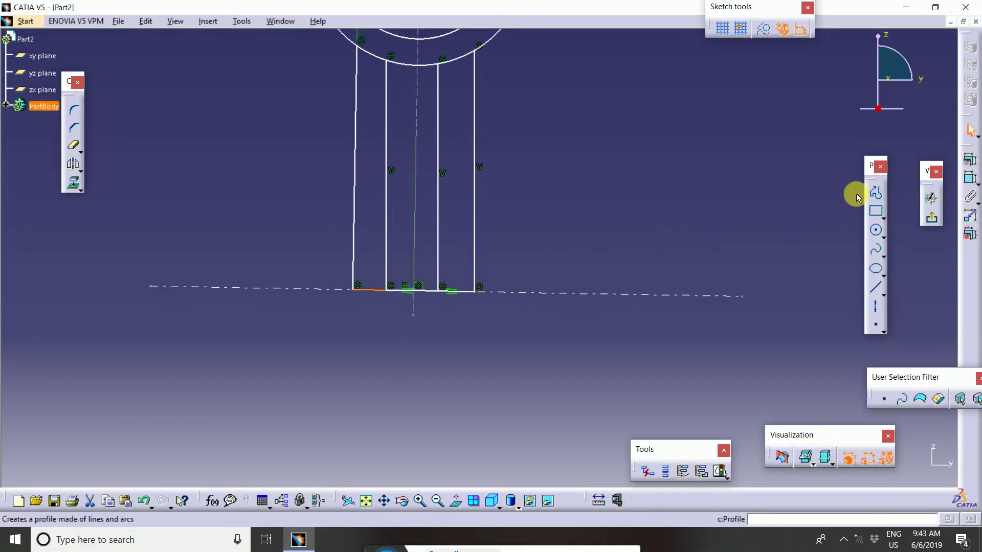
Dimension the diameters of the outer and inner circles centred on the origin
mouse_move(705, 191)
ctrl+middle_down()
mouse_move(685, 384)
mouse_move(609, 237)
mouse_move(619, 320)
mouse_move(589, 271)
mouse_move(587, 300)
mouse_move(539, 216)
mouse_move(583, 241)
ctrl+middle_up()
middle_drag(653, 244, 651, 278)
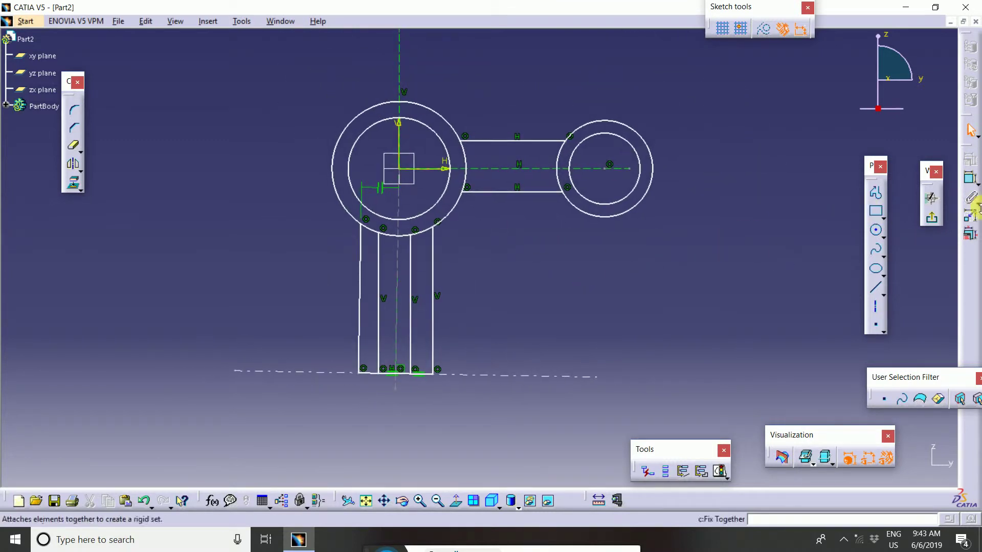
click(970, 181)
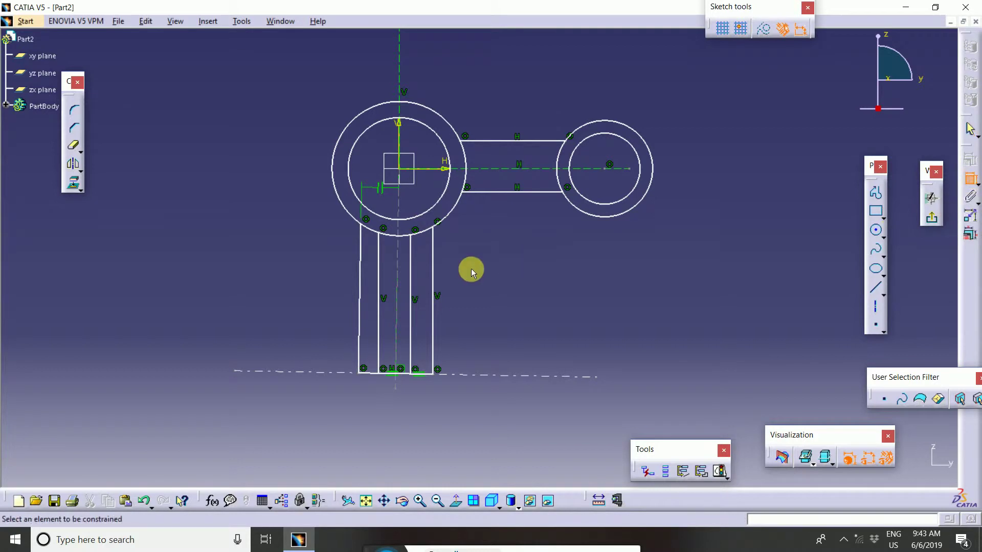
mouse_move(471, 268)
middle_down()
mouse_move(473, 289)
mouse_move(469, 274)
middle_up()
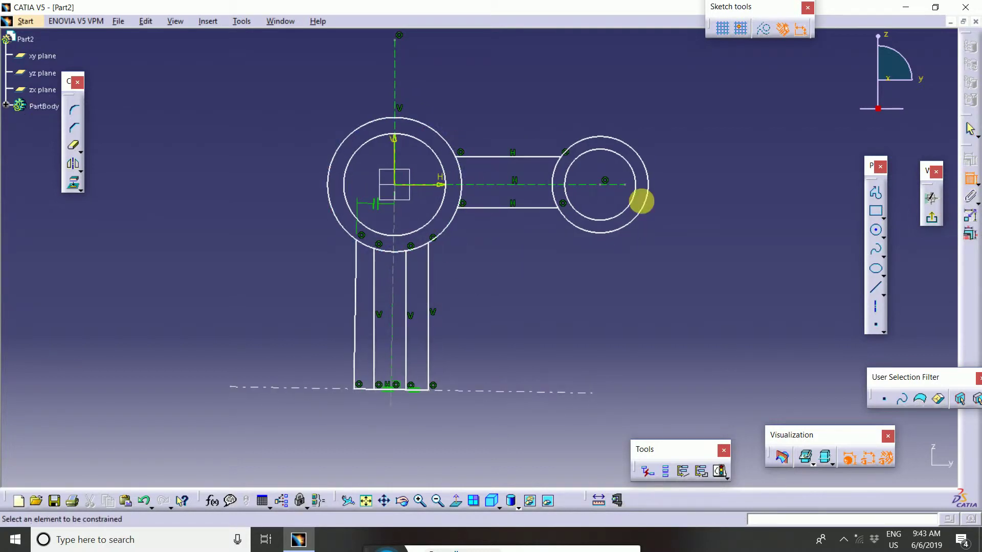
click(449, 148)
click(490, 97)
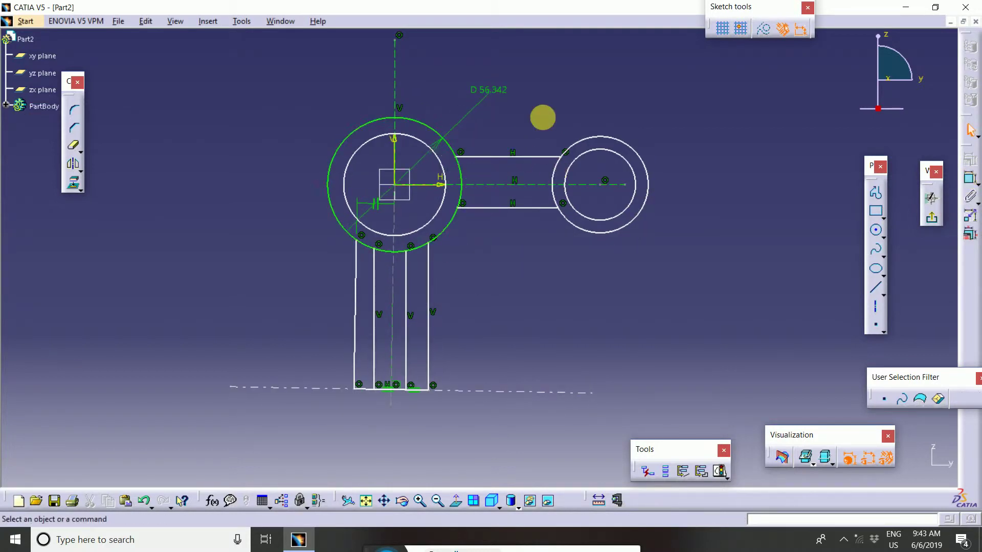
click(970, 180)
click(438, 165)
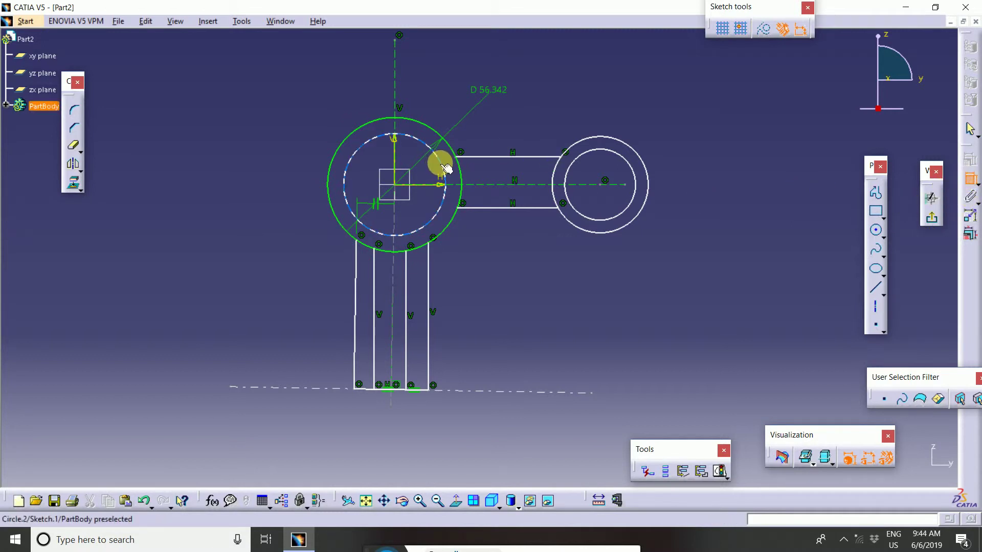
click(274, 113)
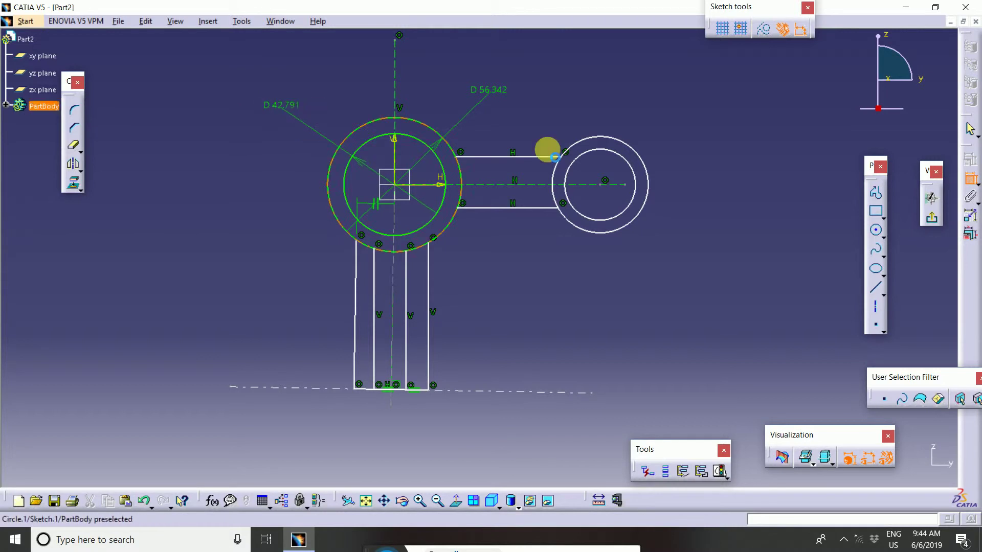
Dimension the diameters of the outer and inner circles at the arm's far end
click(640, 158)
click(666, 149)
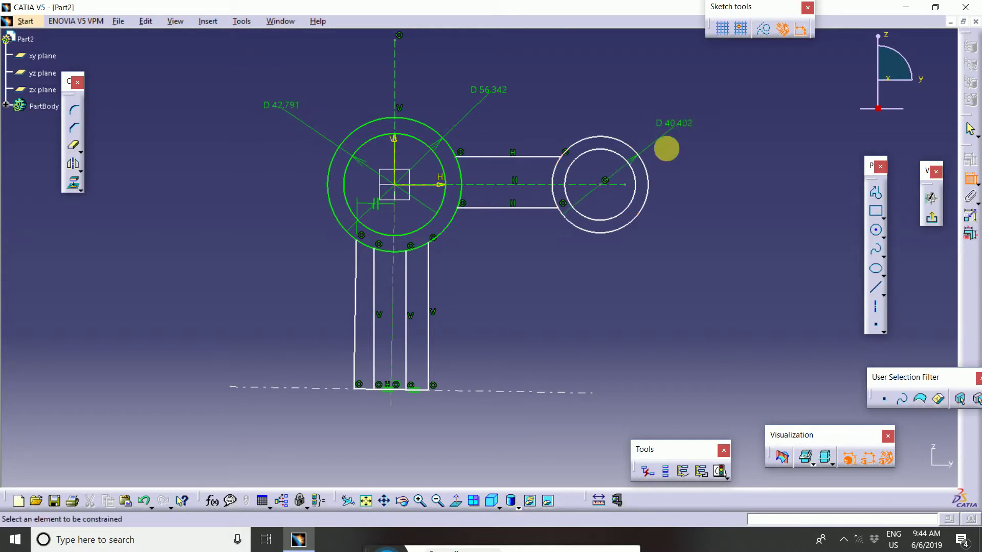
click(633, 199)
click(756, 149)
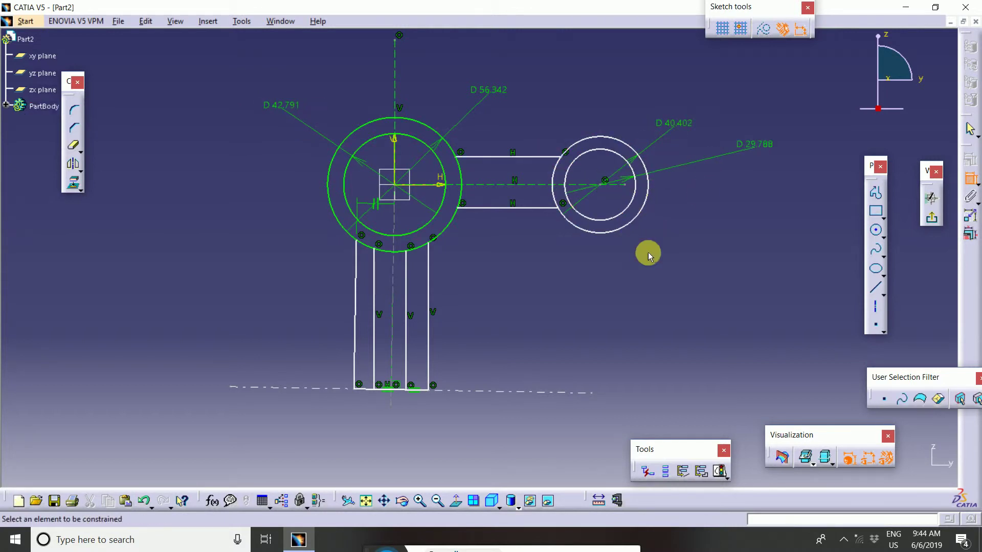
Dimension the arm's width between its two horizontal lines, placing the dimension below the arm
mouse_move(648, 254)
middle_down()
mouse_move(638, 281)
mouse_move(618, 290)
middle_up()
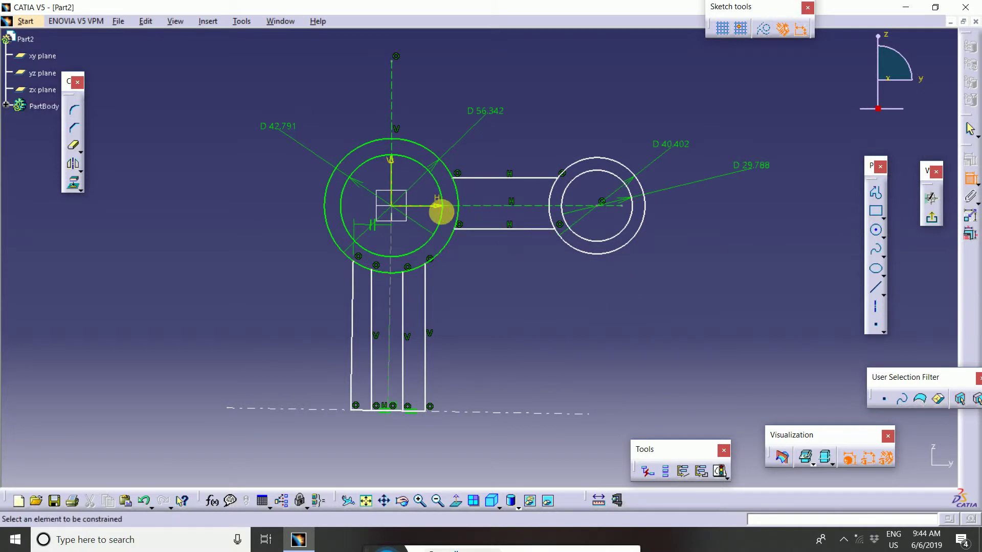
click(525, 178)
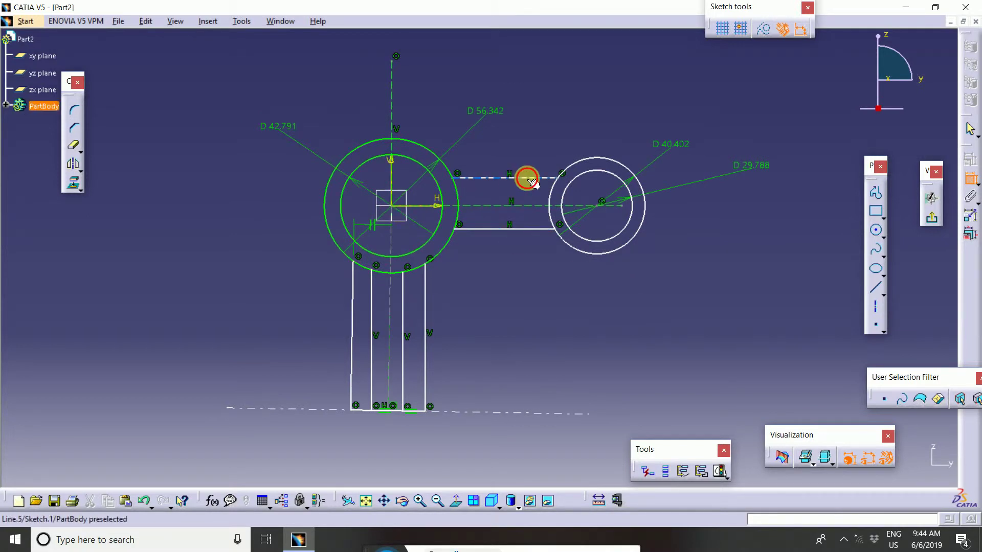
click(526, 230)
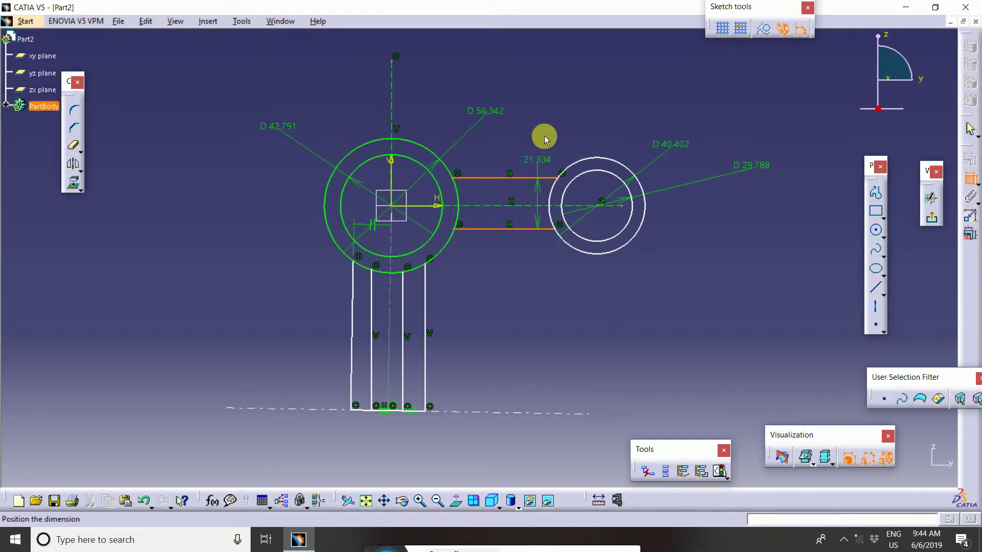
click(519, 291)
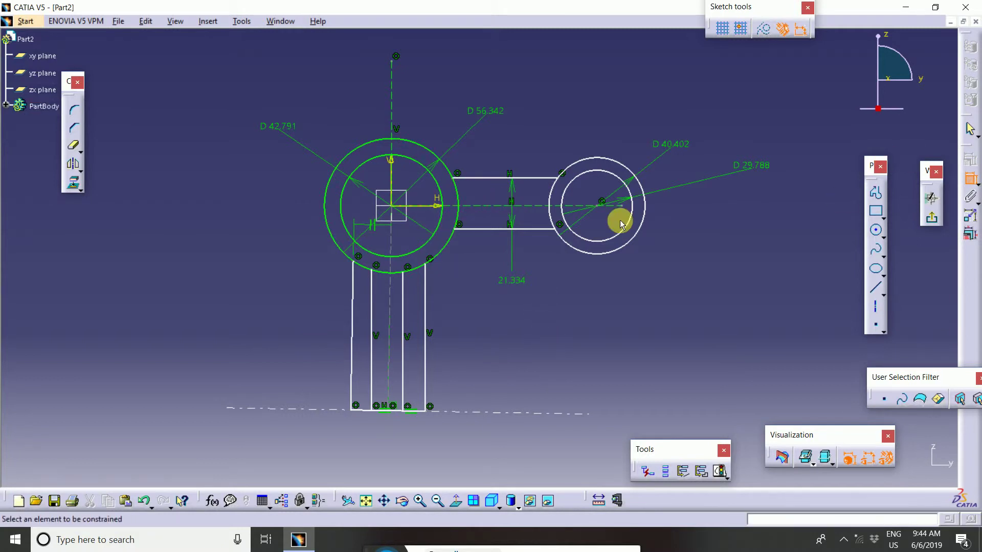
Add a dimension between the arm's horizontal centreline and the lower axis, placed beside the lower extension
click(495, 207)
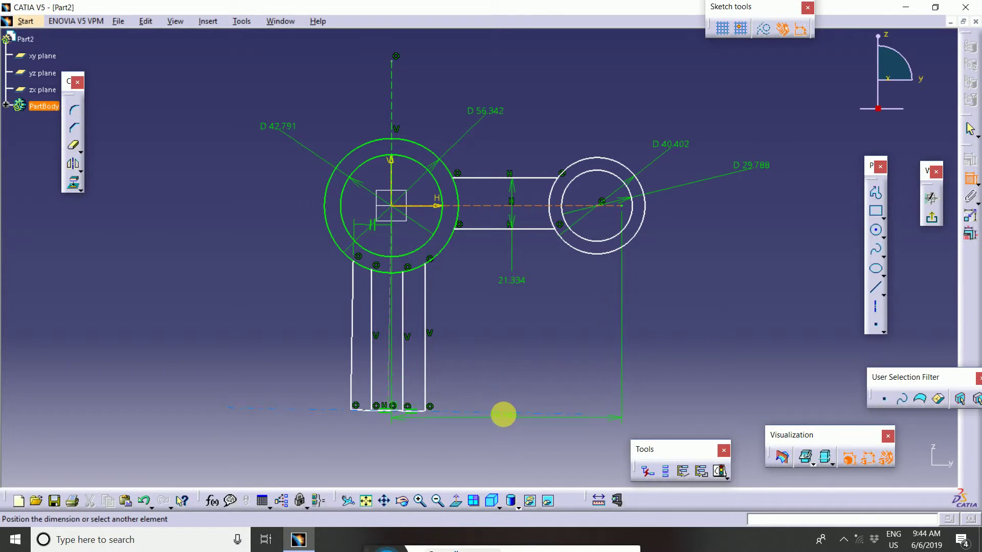
click(503, 412)
click(223, 338)
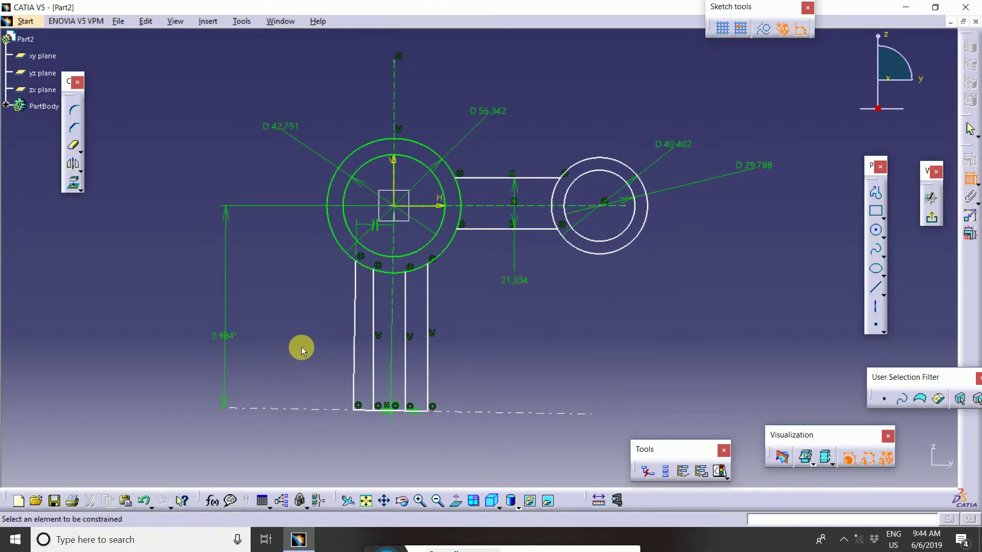
mouse_move(285, 351)
ctrl+middle_down()
mouse_move(303, 329)
mouse_move(307, 344)
mouse_move(291, 361)
mouse_move(302, 312)
ctrl+middle_up()
middle_drag(485, 335, 486, 340)
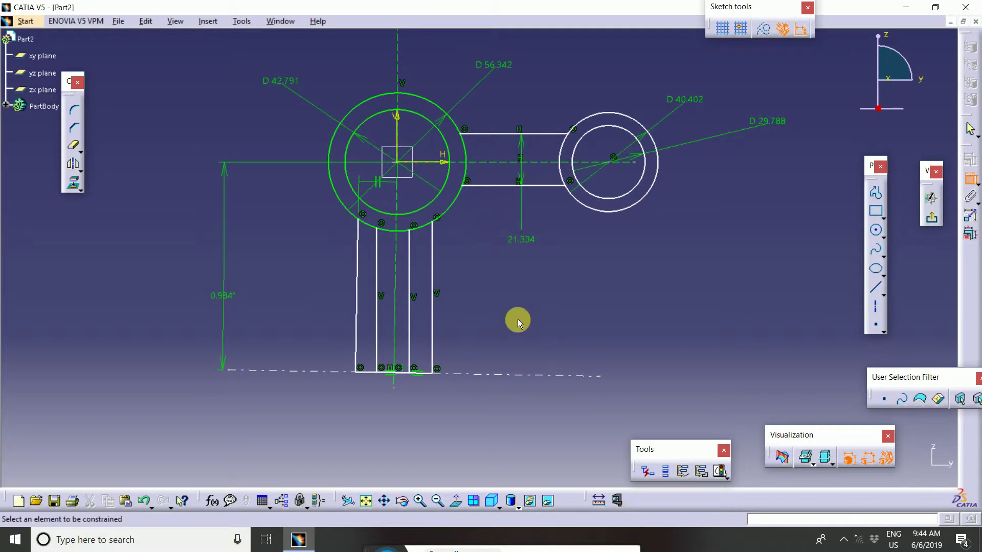
Set the diameter of the inner circle at the origin to 10 mm
middle_drag(518, 332, 542, 337)
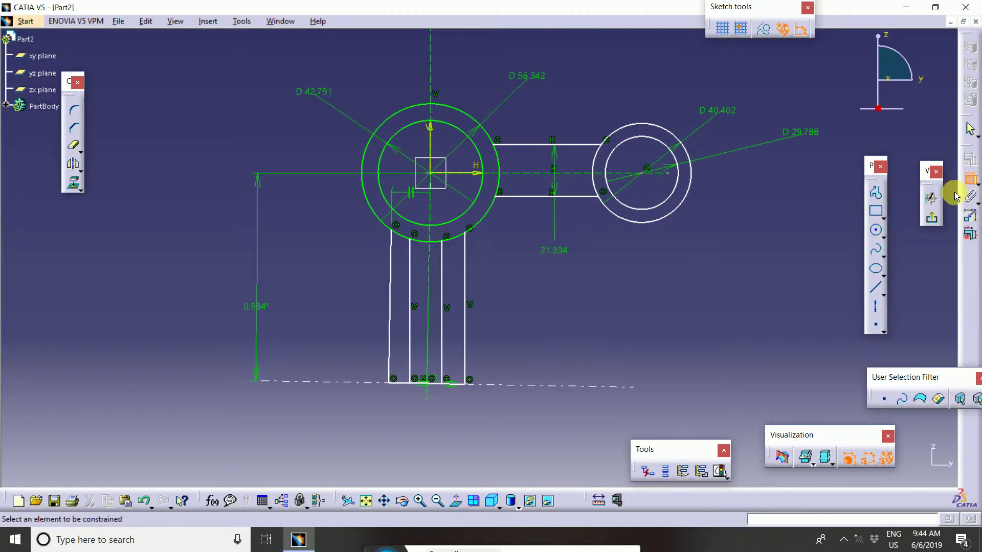
middle_drag(694, 293, 690, 325)
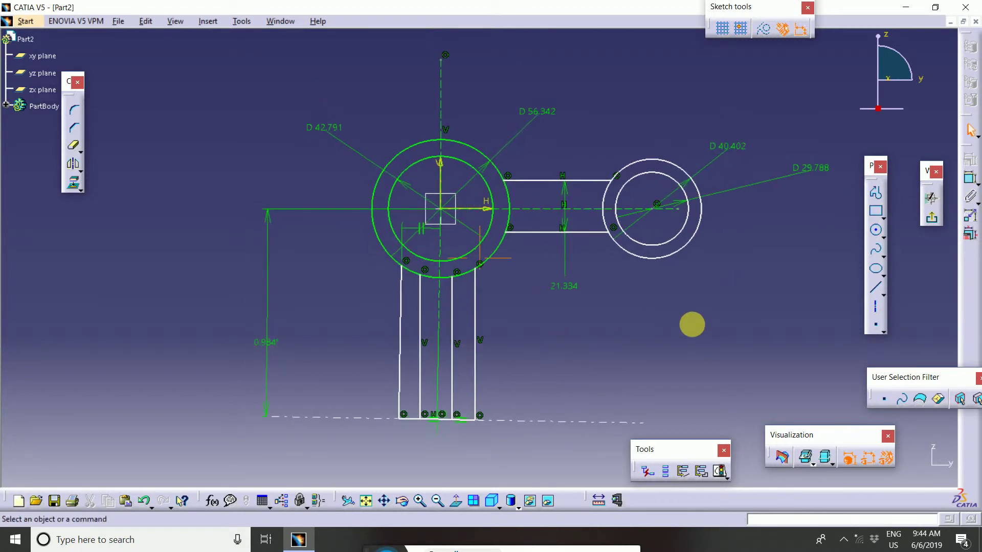
double_click(327, 131)
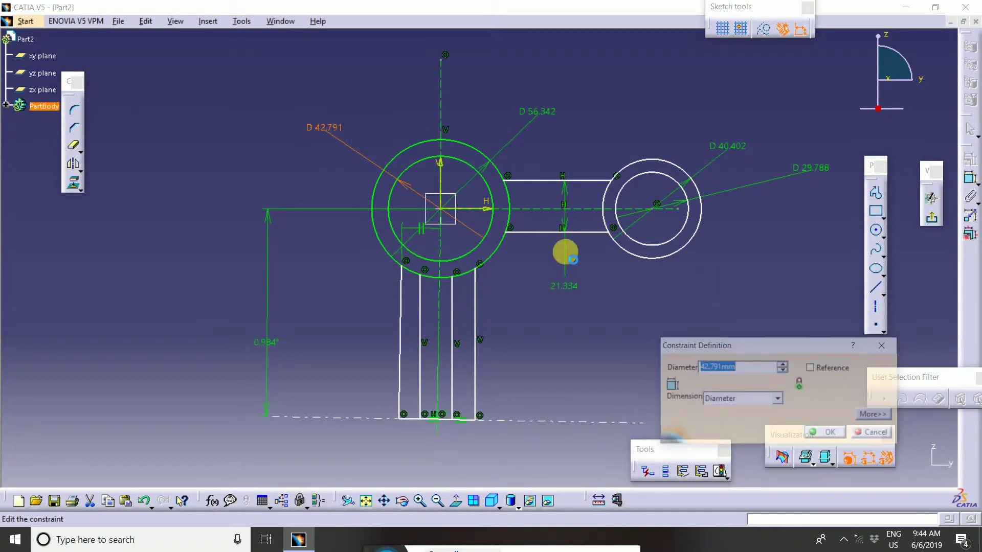
text(10)
click(736, 401)
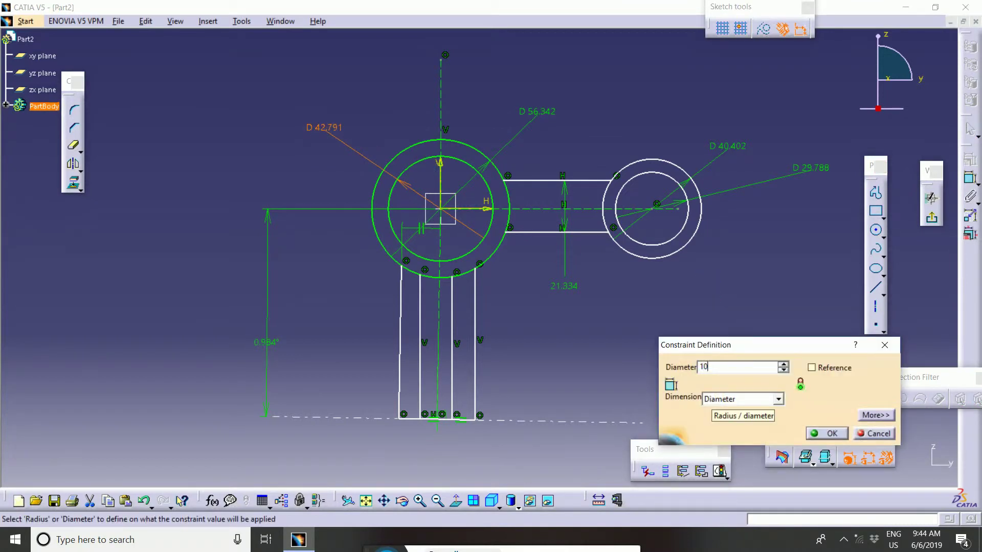
click(736, 400)
key(Return)
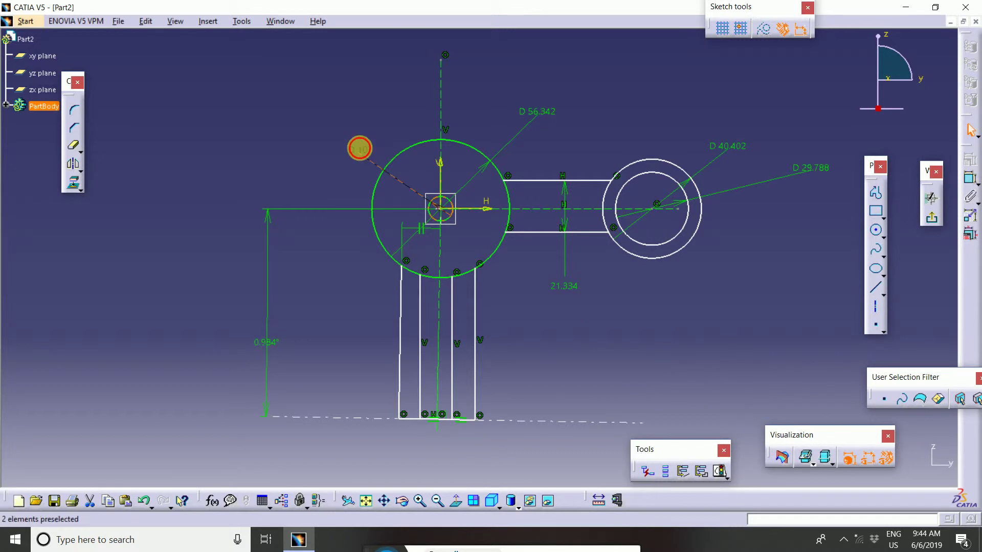
Set the 10 mm circle at the origin to a diameter of 100 mm and its concentric circle to 64 mm
double_click(358, 149)
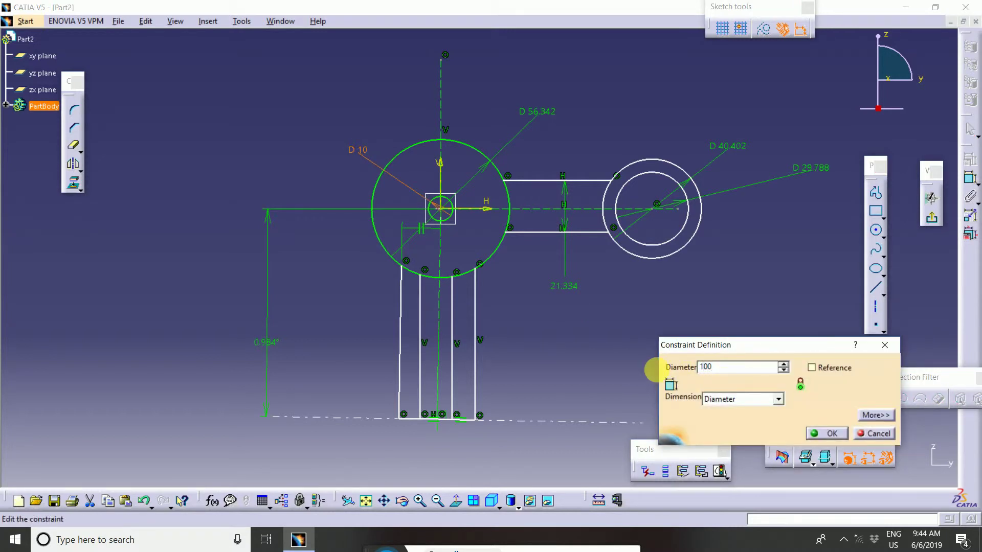
key(Return)
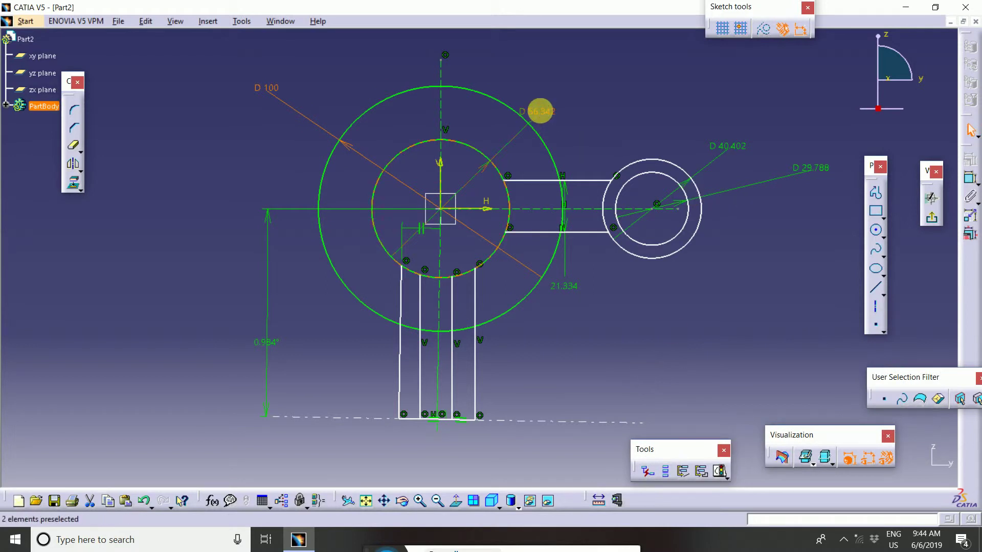
double_click(544, 108)
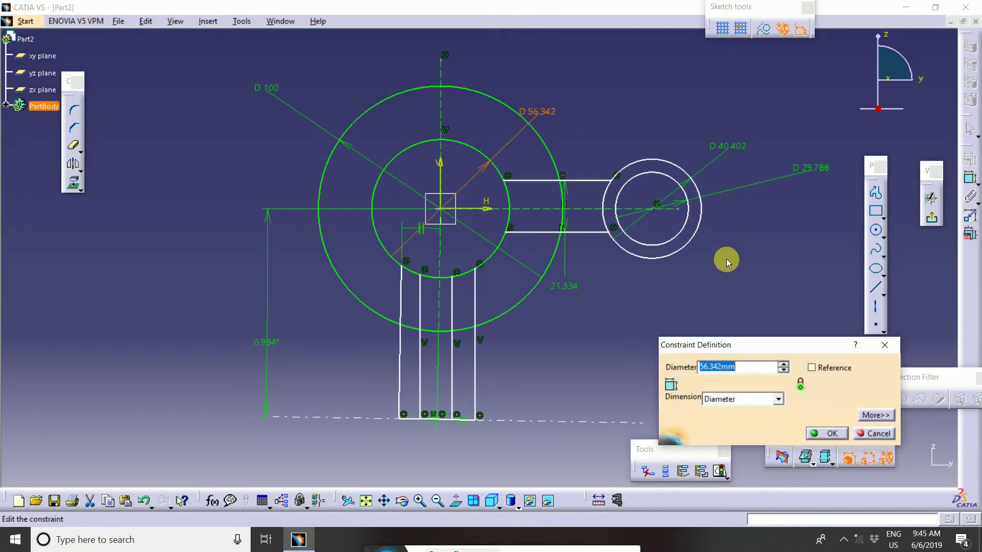
text(64)
key(Return)
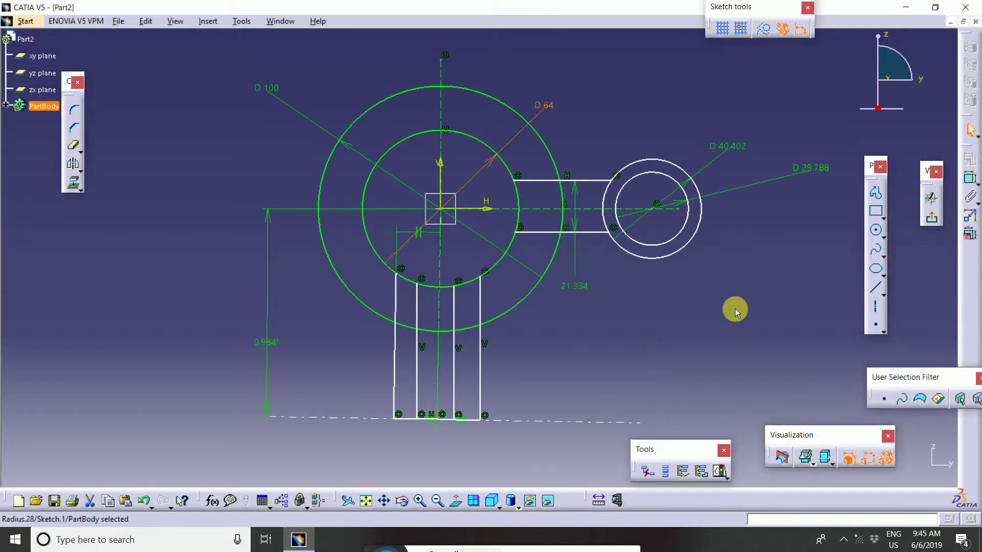
Delete the angle constraint between the arm's horizontal centreline and the lower axis
middle_drag(716, 311, 685, 301)
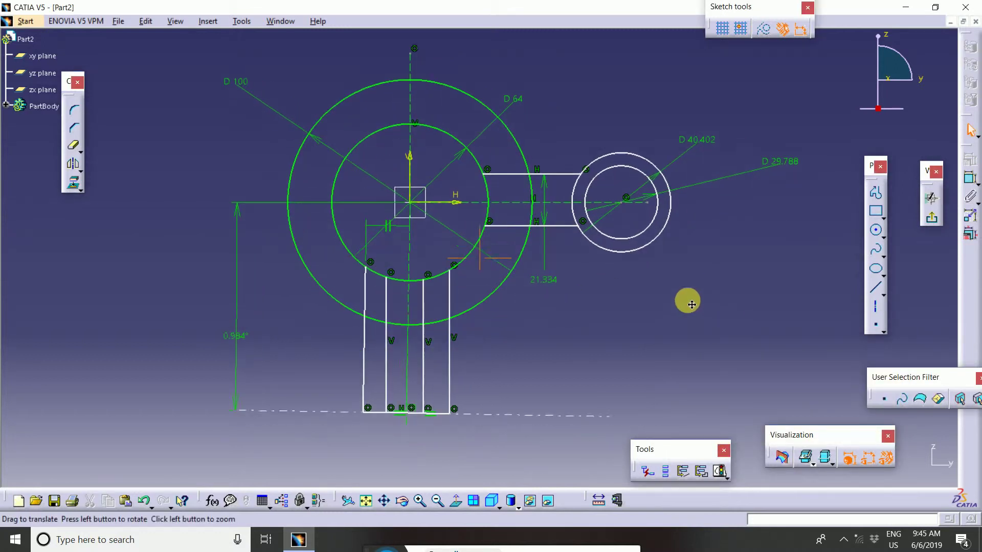
double_click(234, 328)
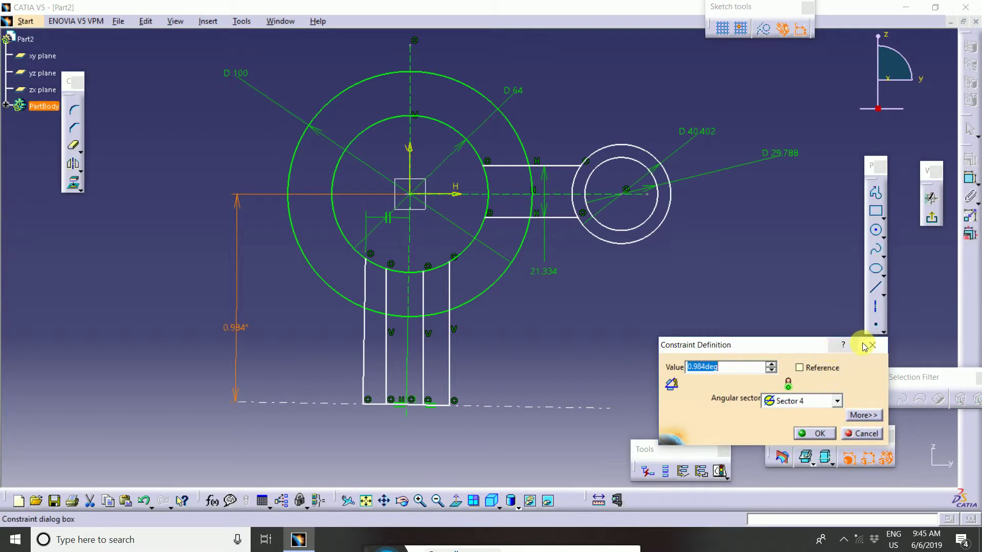
click(871, 346)
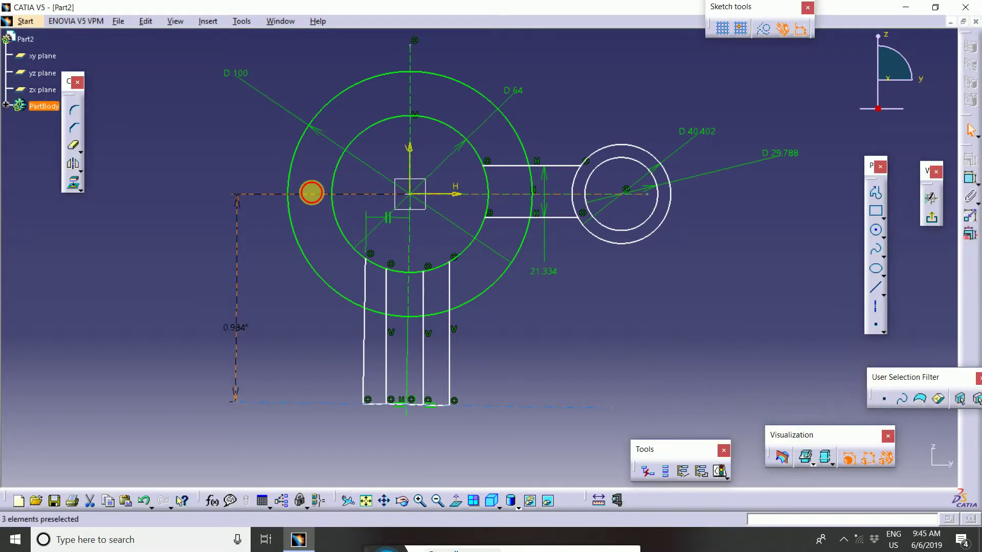
key(Delete)
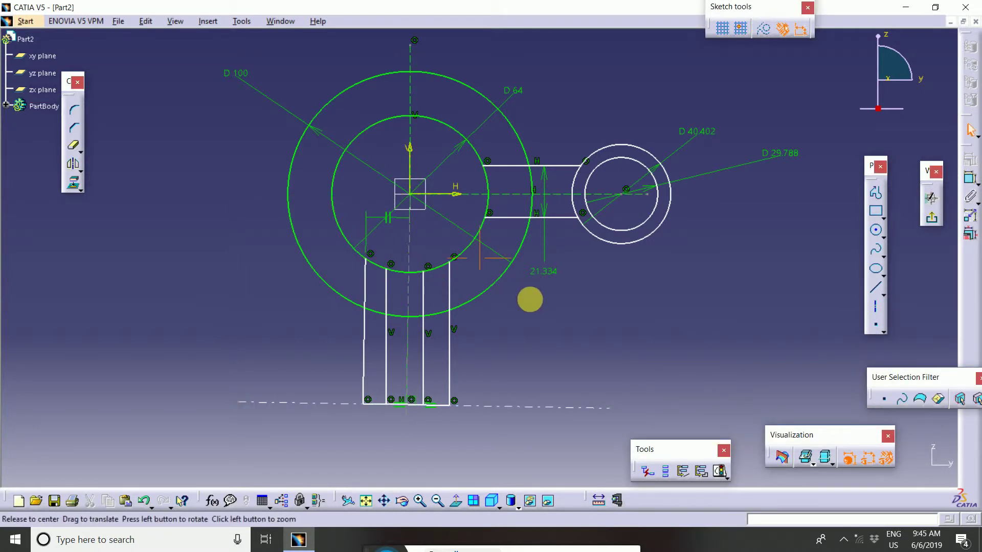
middle_drag(583, 320, 586, 291)
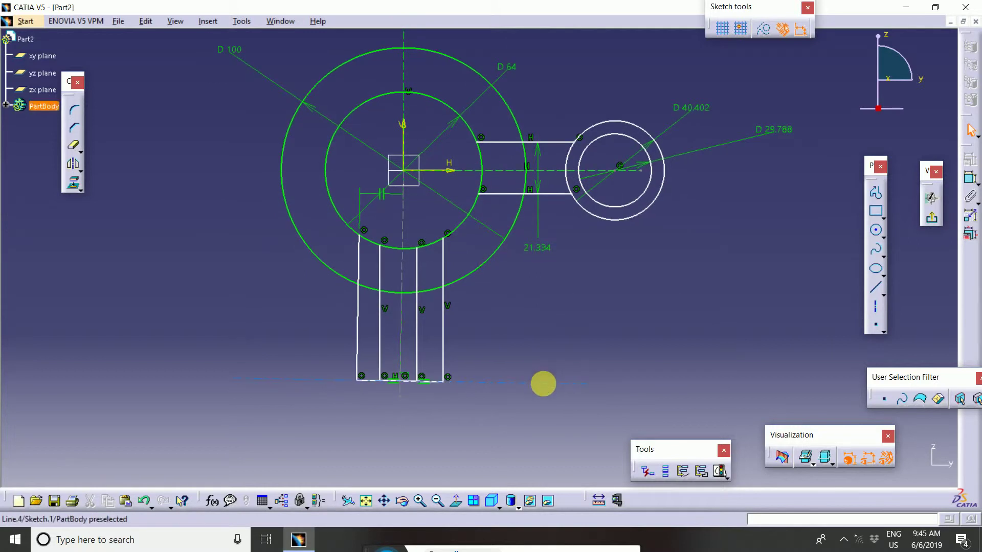
click(543, 383)
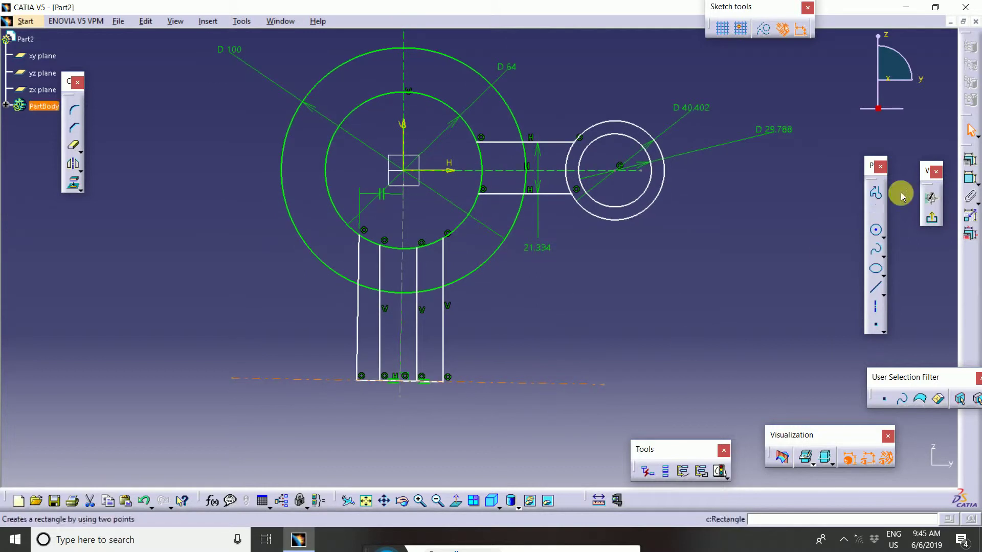
click(968, 168)
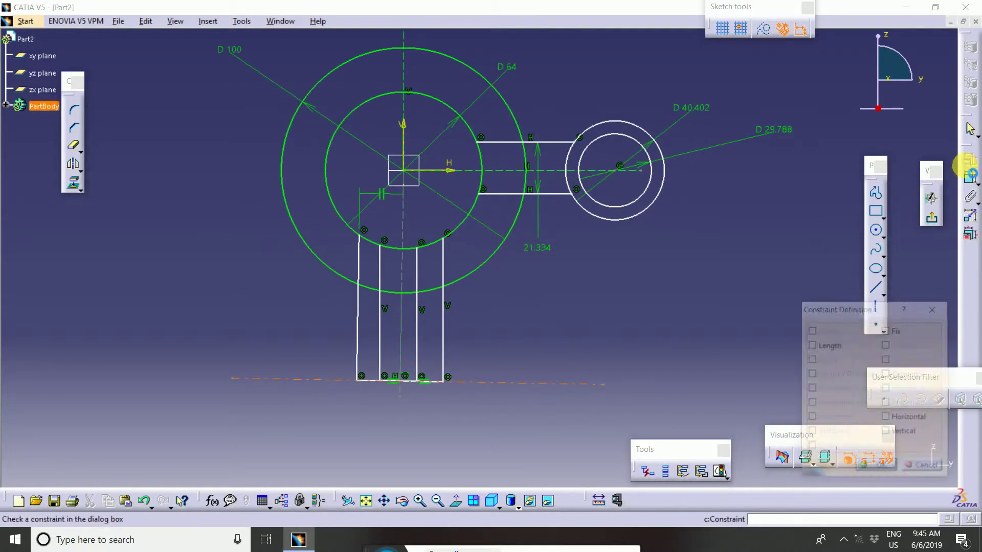
click(886, 418)
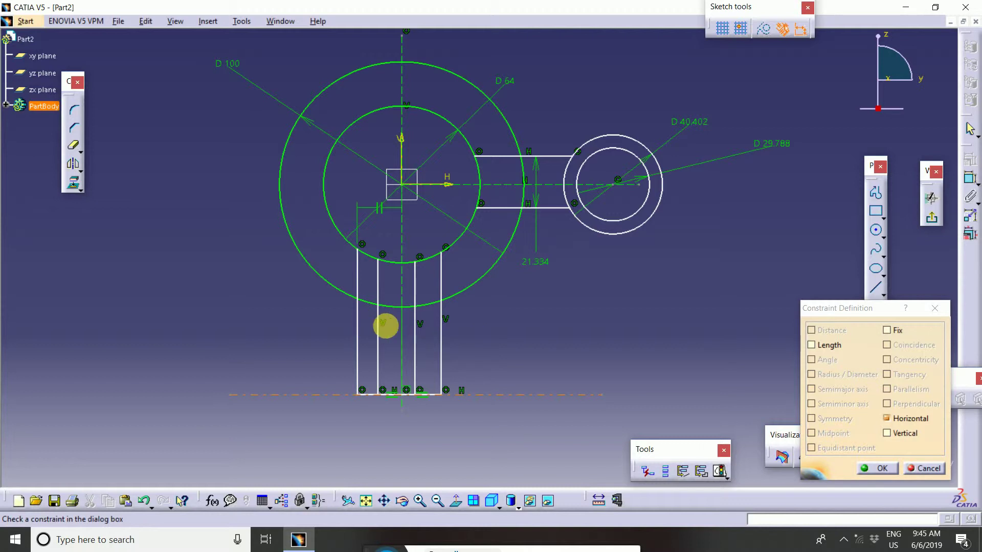
key(Escape)
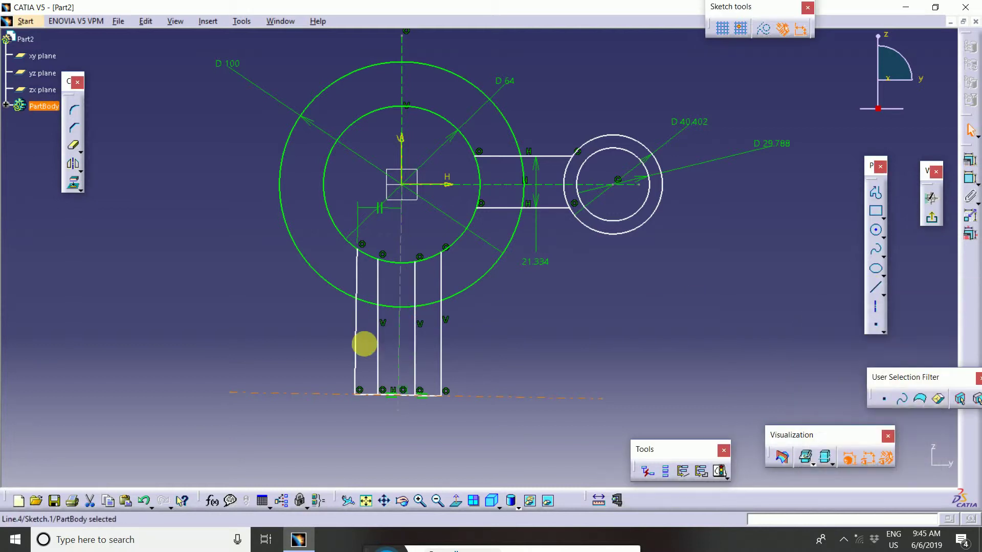
Try to apply a vertical constraint to the four long lines of the lower extension together
click(363, 345)
ctrl+click(378, 345)
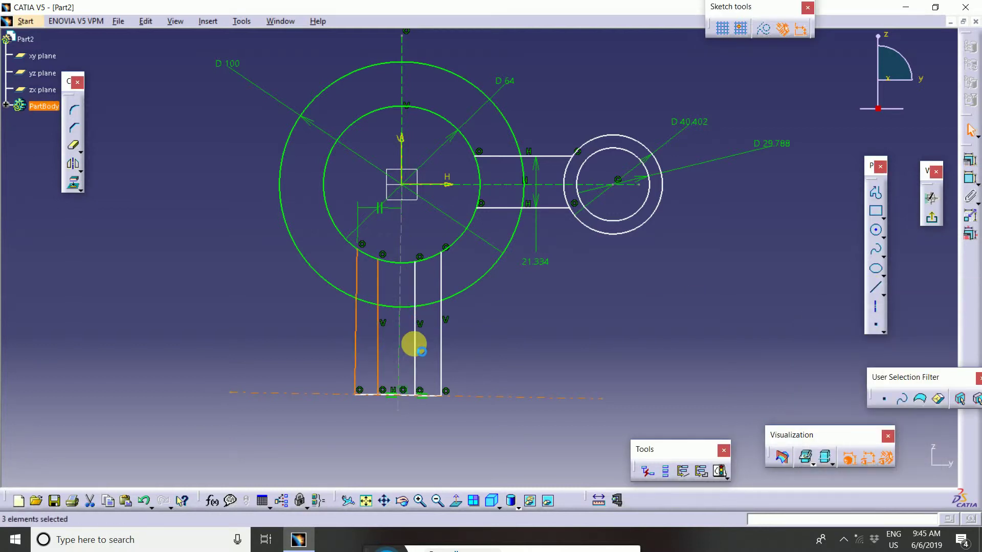
ctrl+click(416, 349)
ctrl+click(443, 349)
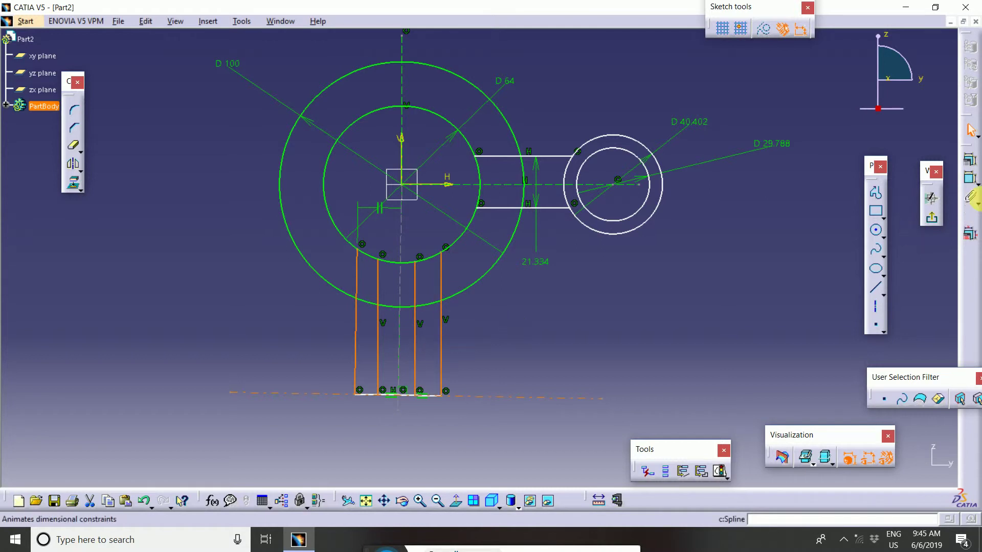
click(968, 182)
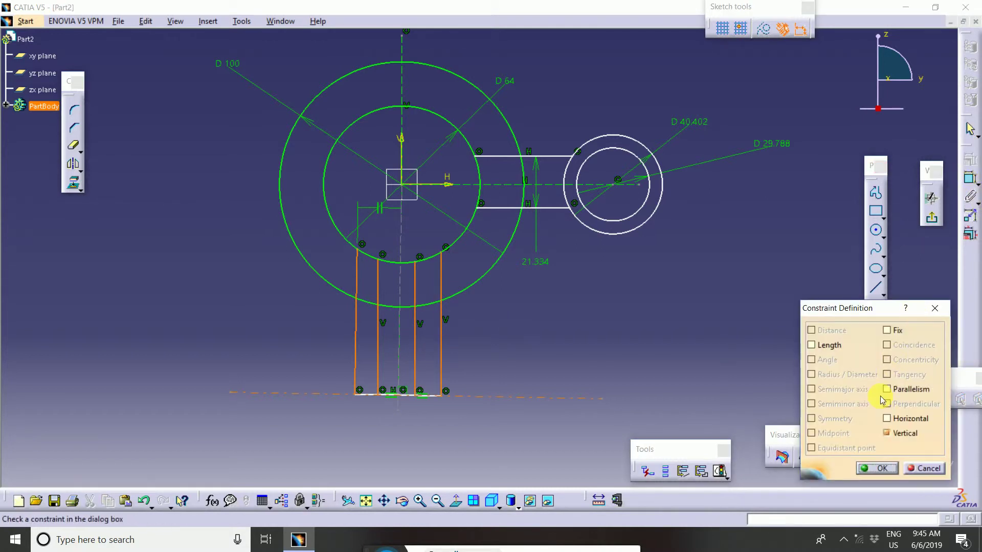
click(888, 434)
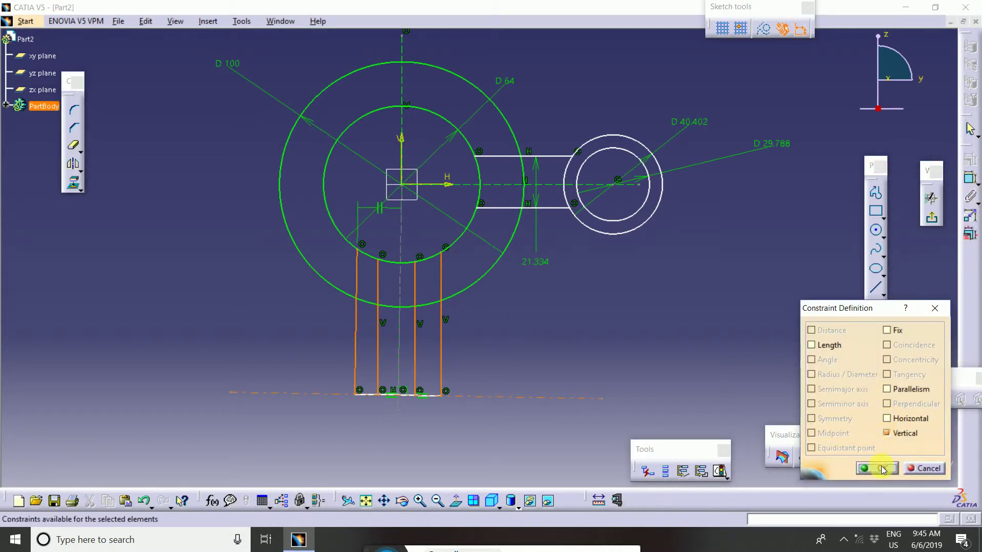
click(878, 466)
Constrain the leftmost line of the lower extension to be vertical
mouse_move(636, 329)
ctrl+middle_down()
mouse_move(635, 302)
mouse_move(514, 296)
mouse_move(511, 307)
mouse_move(460, 215)
ctrl+middle_up()
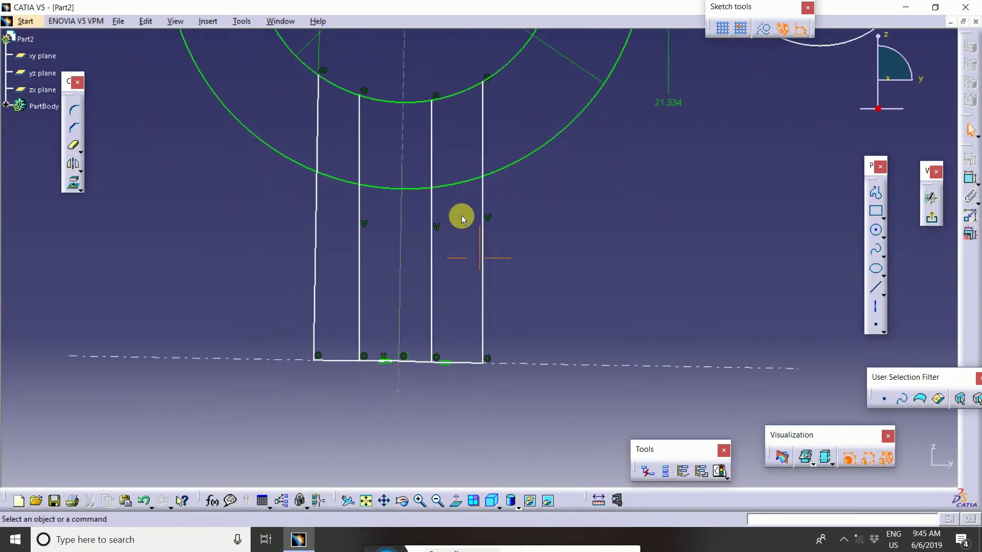
click(315, 225)
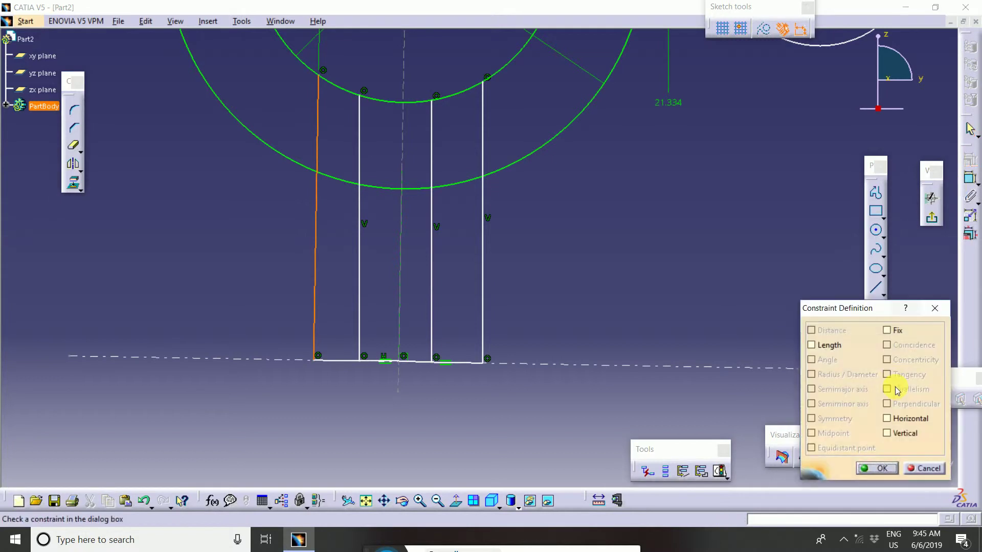
click(894, 436)
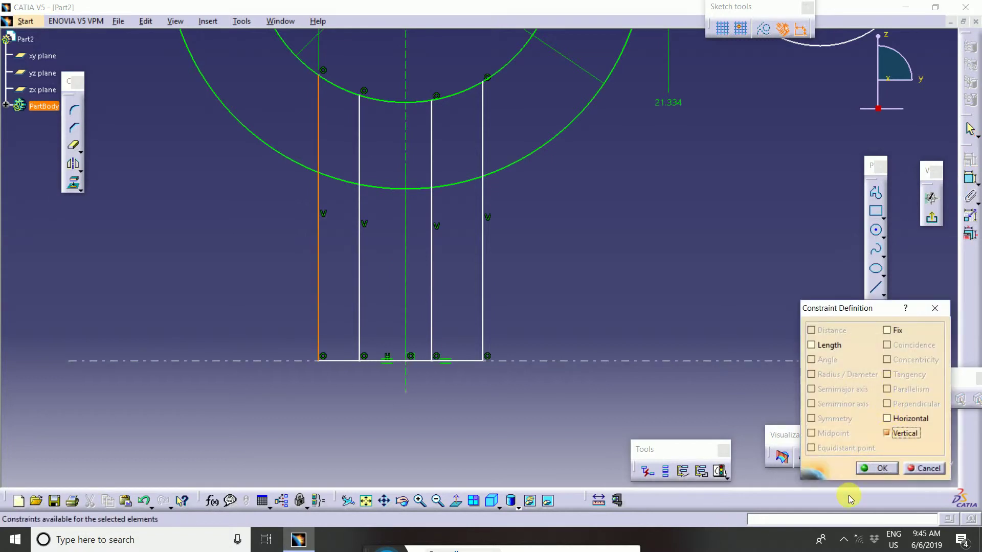
click(876, 468)
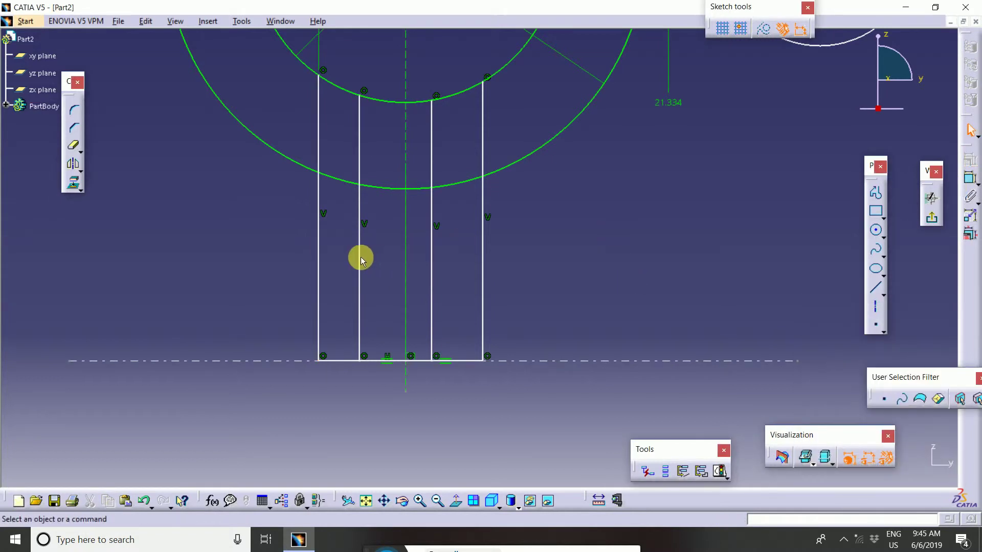
mouse_move(361, 257)
middle_down()
mouse_move(476, 274)
mouse_move(526, 301)
mouse_move(528, 287)
mouse_move(561, 294)
mouse_move(560, 351)
mouse_move(581, 302)
mouse_move(589, 333)
middle_up()
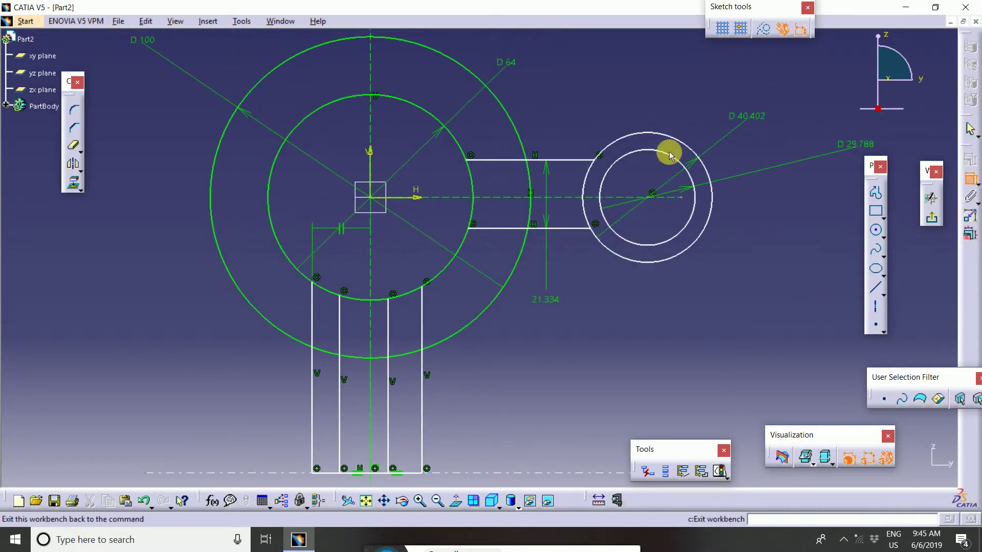
click(683, 140)
click(721, 85)
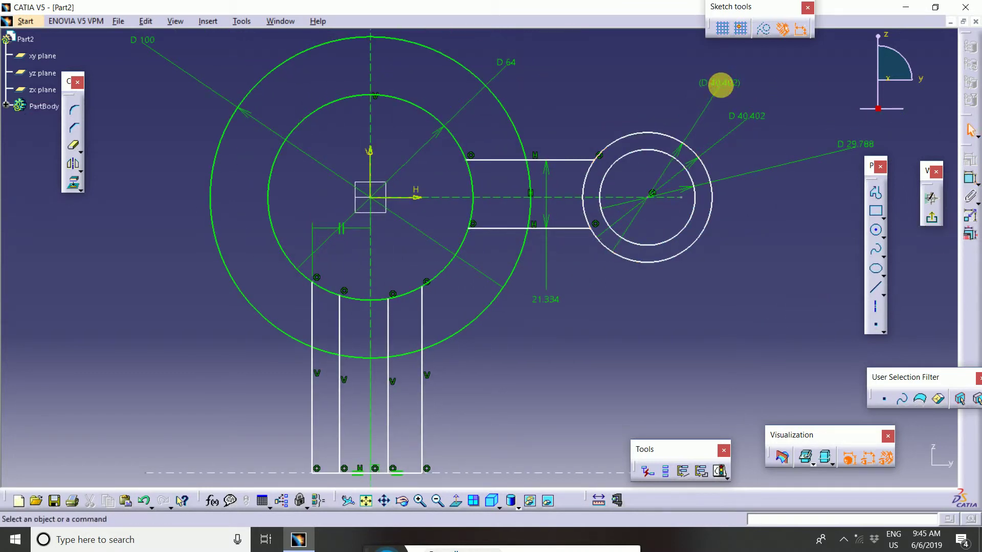
click(720, 89)
key(Delete)
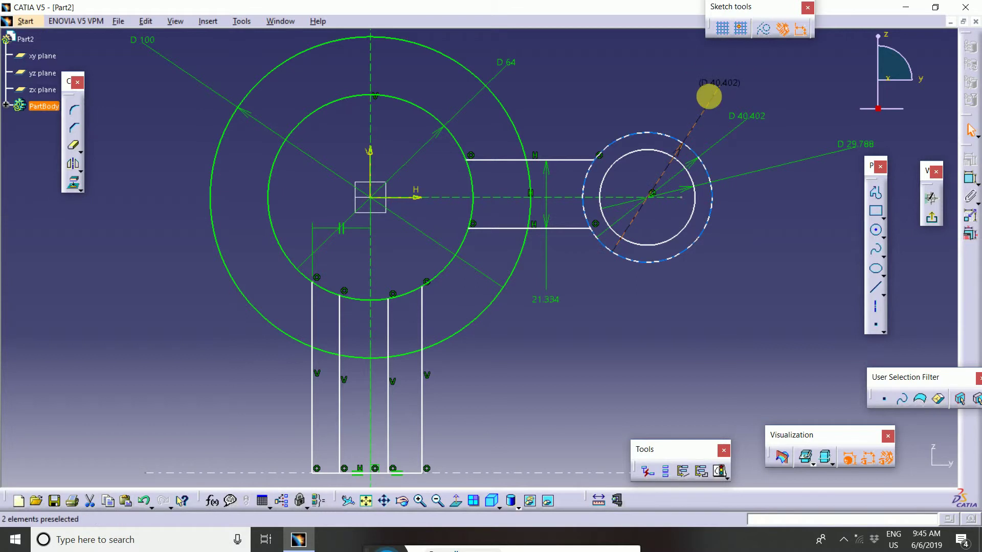
Set the outer circle at the arm's far end to a diameter of 50 mm and its concentric inner circle to 25 mm
middle_drag(740, 184, 720, 200)
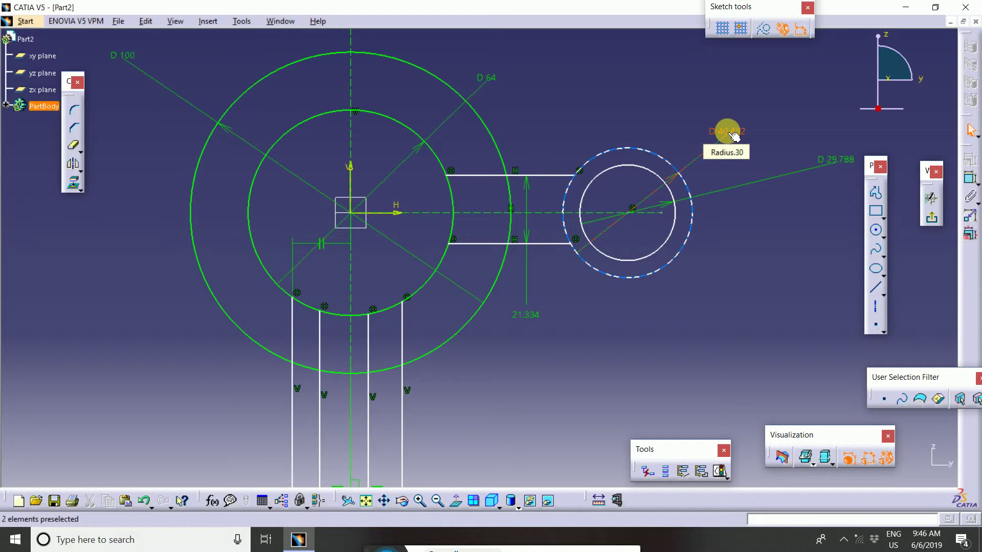
double_click(734, 136)
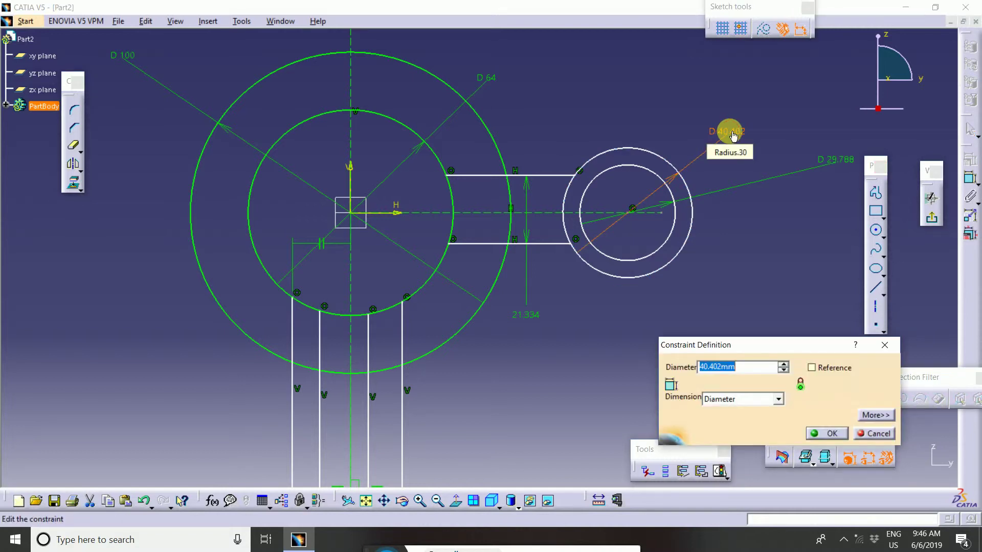
text(50)
key(Return)
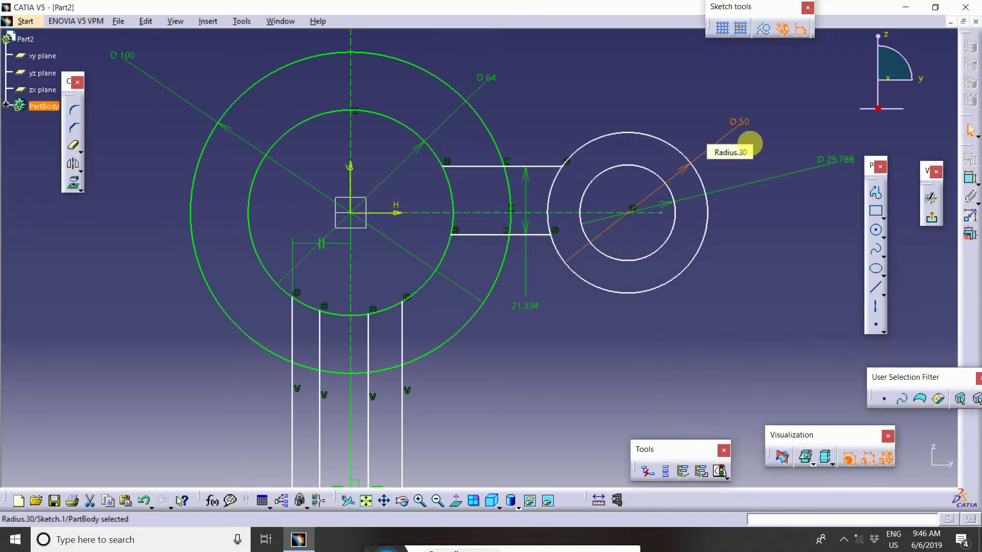
click(833, 160)
double_click(833, 160)
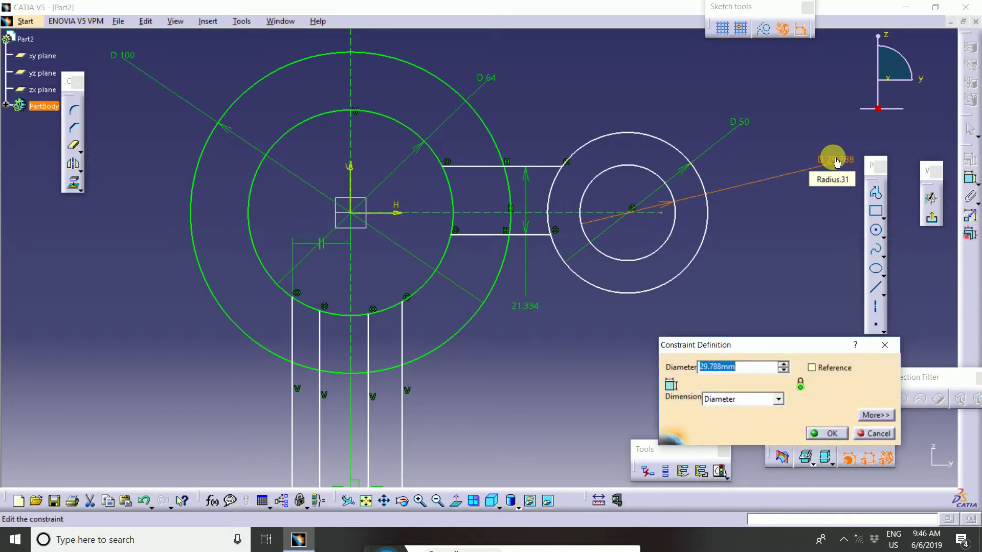
text(25)
key(Return)
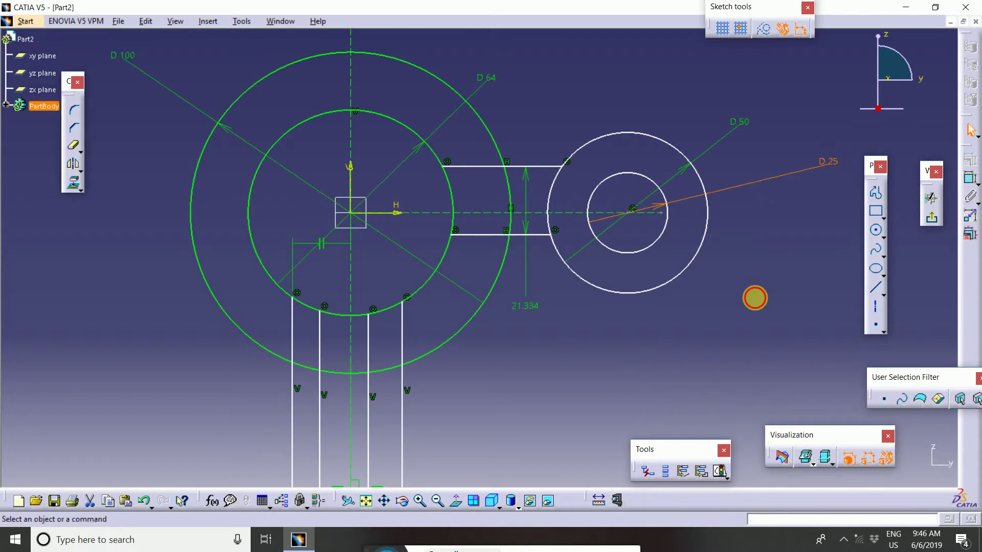
Dimension the distance between the origin and the centre of the 50 mm circle above the arm, and set it to 100 mm
mouse_move(755, 298)
middle_down()
mouse_move(716, 283)
mouse_move(690, 305)
mouse_move(692, 256)
mouse_move(704, 265)
mouse_move(637, 291)
mouse_move(657, 302)
middle_up()
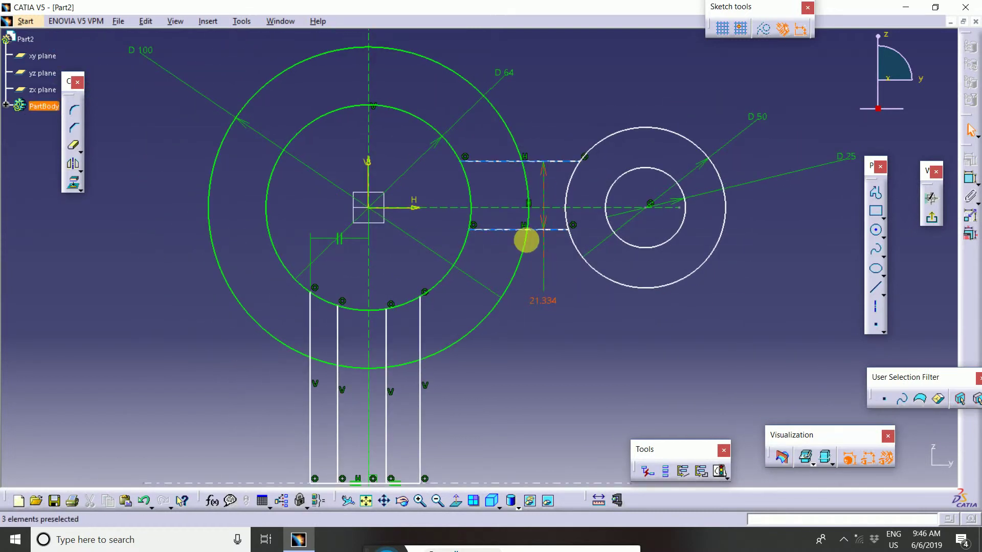
middle_drag(557, 237, 539, 278)
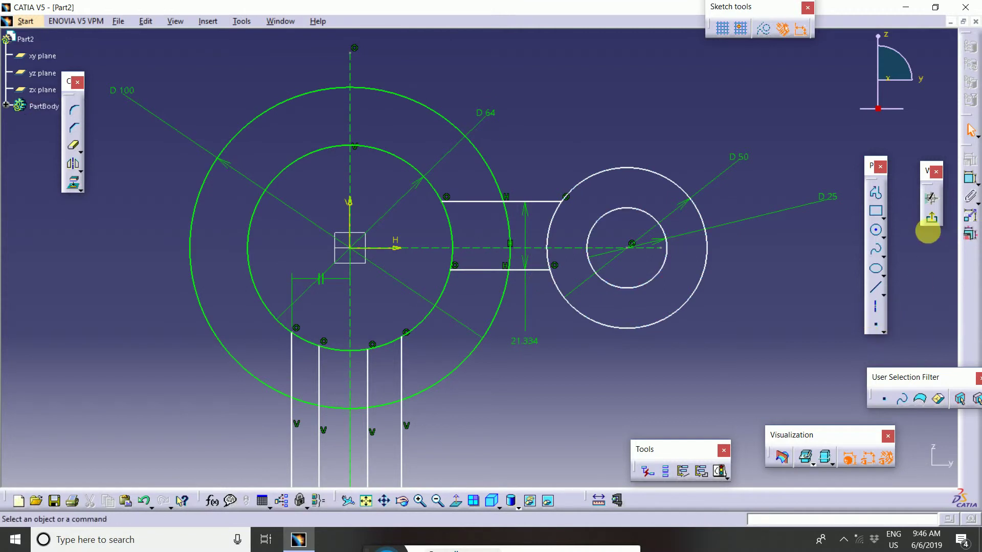
click(970, 177)
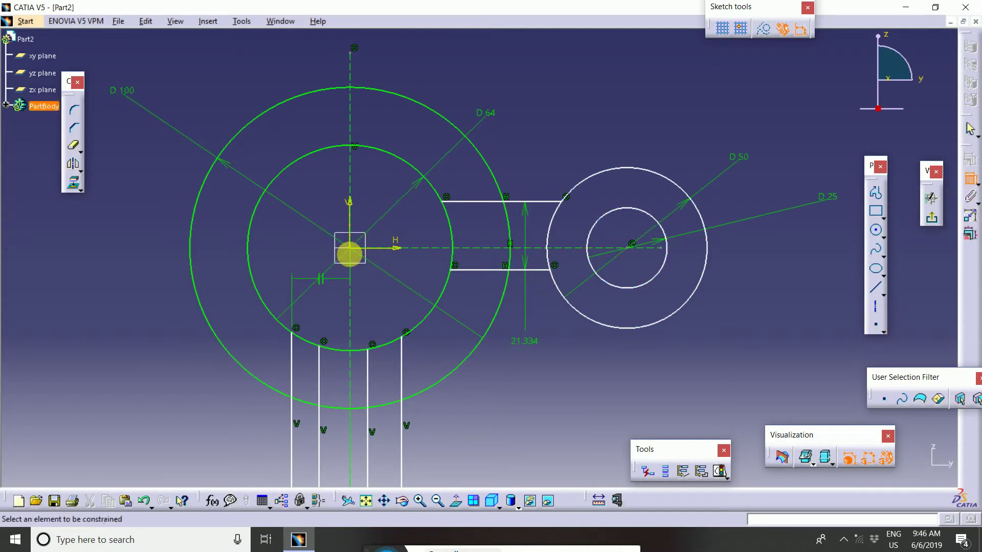
click(354, 249)
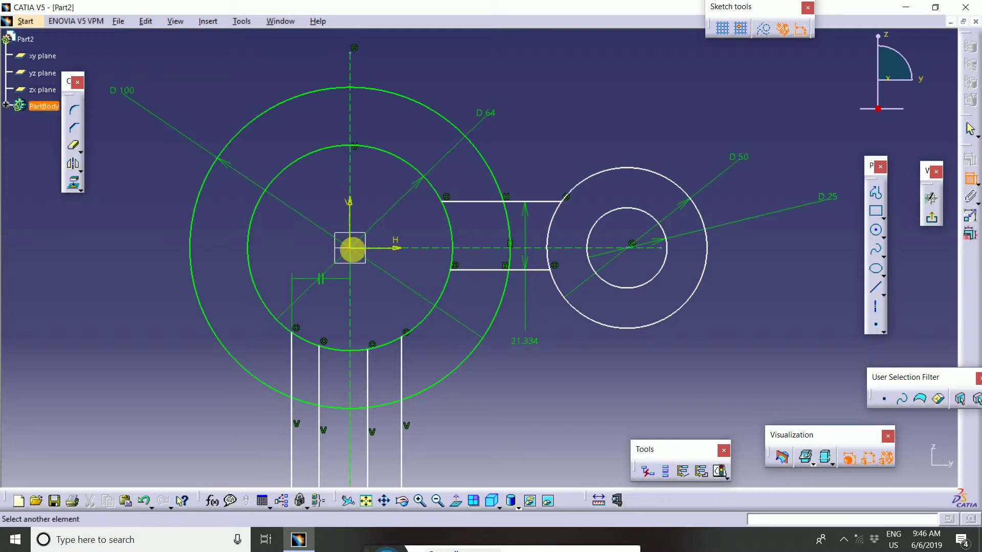
click(630, 247)
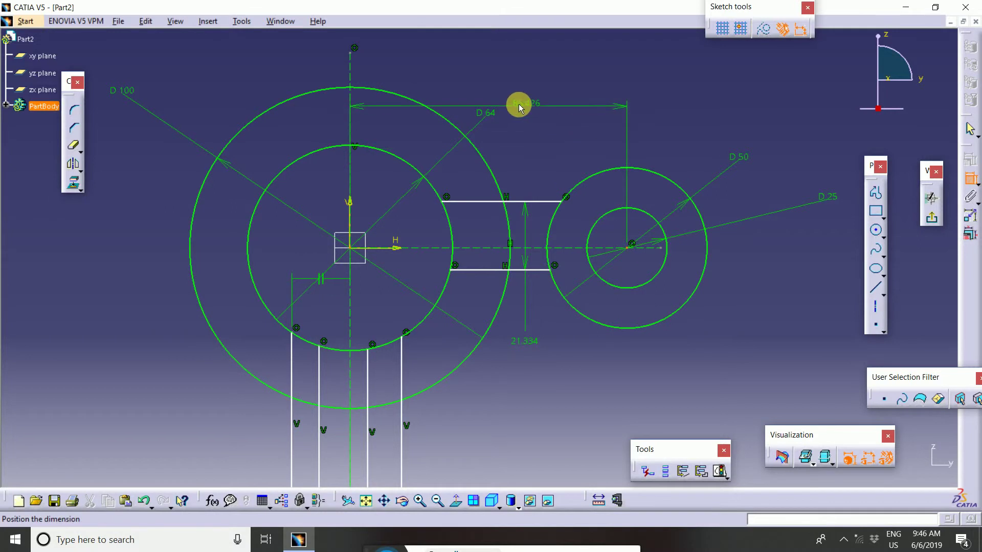
click(508, 78)
double_click(510, 79)
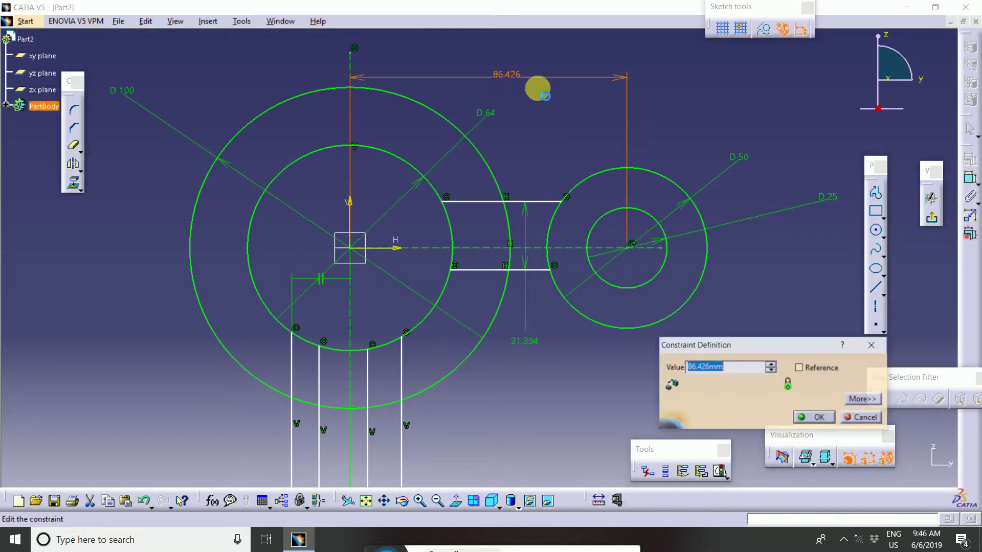
text(100)
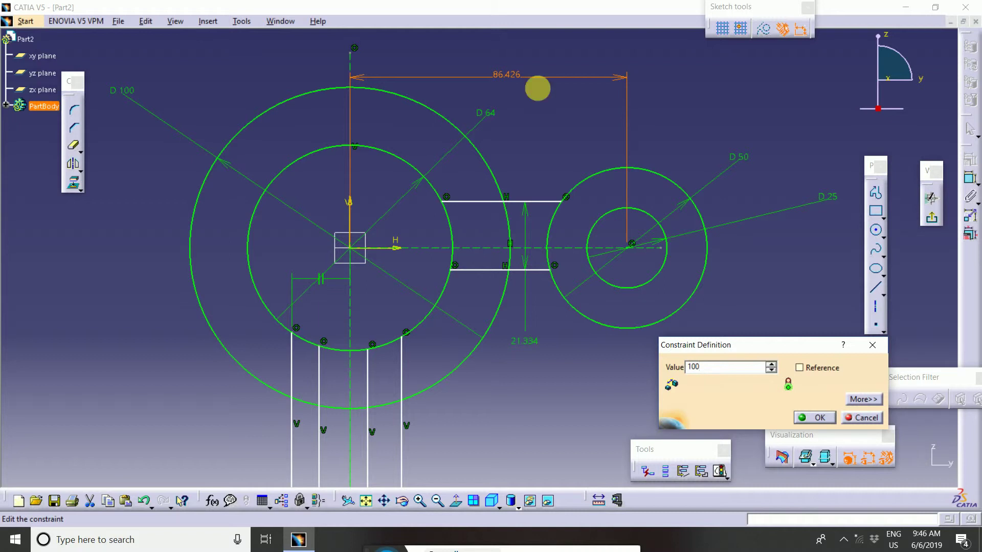
key(Return)
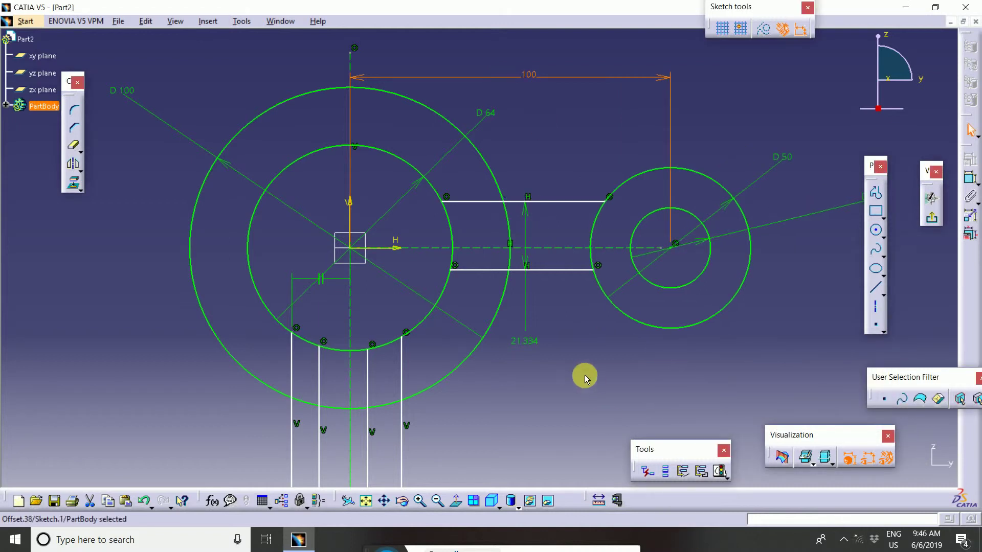
Dimension the distance from the arm's horizontal centreline to the lower axis, placed beside the large circles, and set it to 75 mm
mouse_move(585, 379)
middle_down()
mouse_move(573, 337)
mouse_move(586, 368)
mouse_move(587, 331)
middle_up()
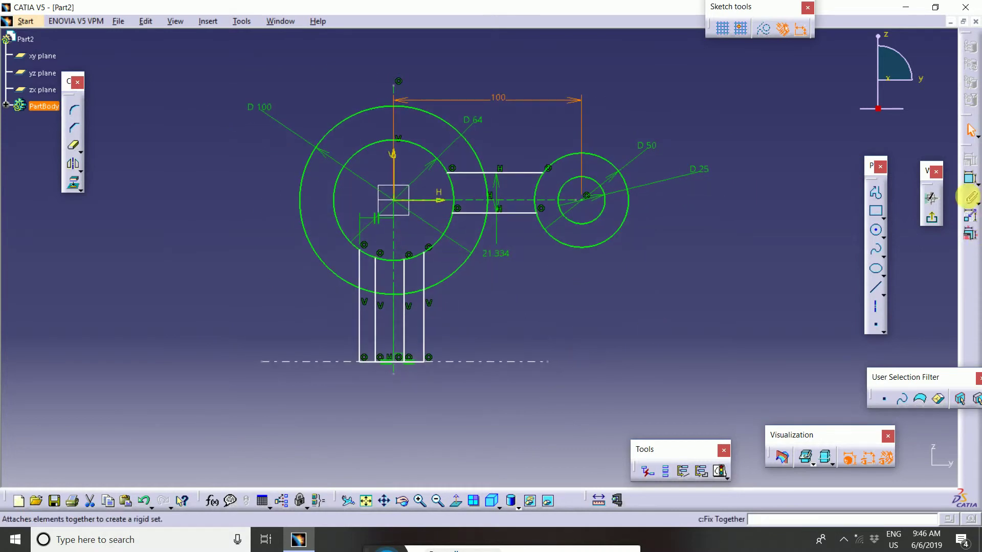
click(970, 178)
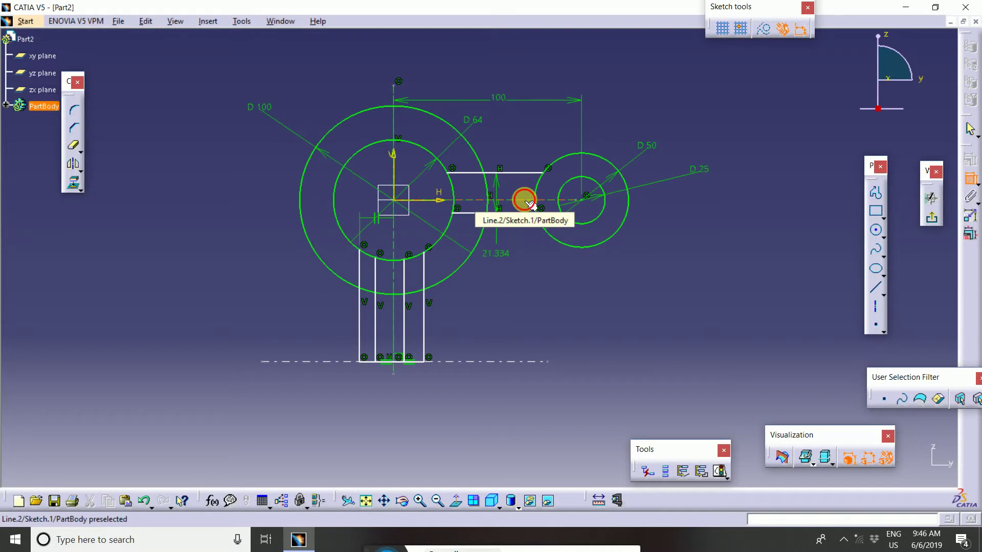
click(527, 201)
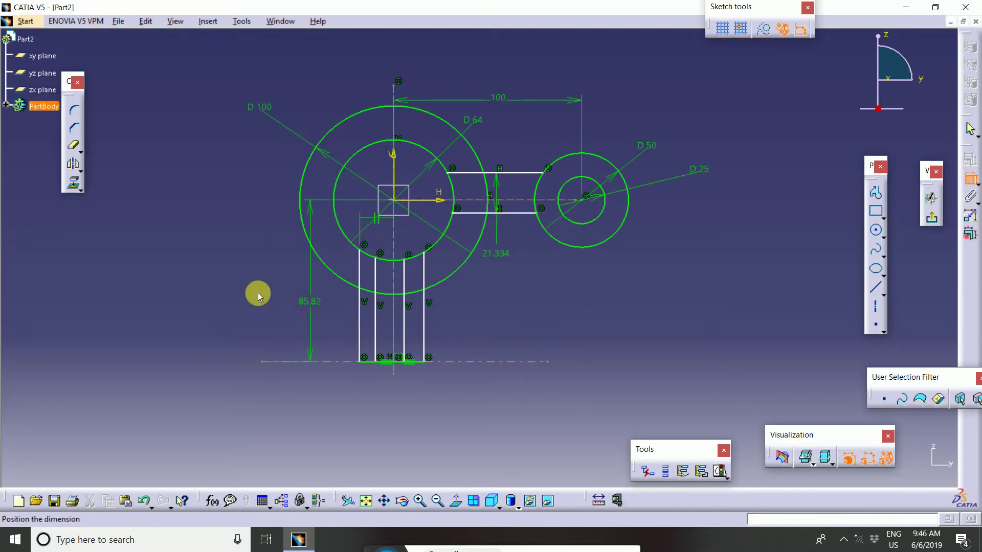
click(239, 279)
double_click(238, 279)
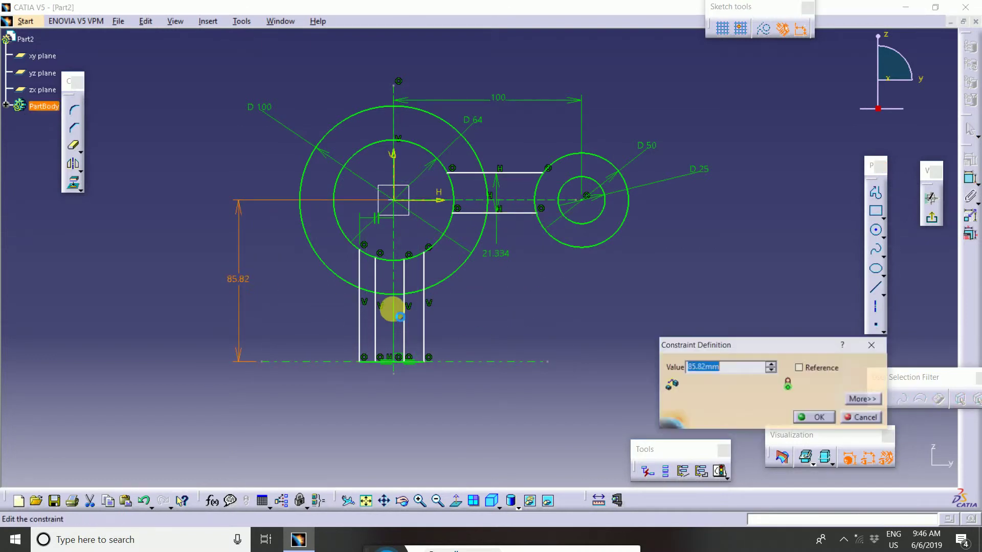
text(7)
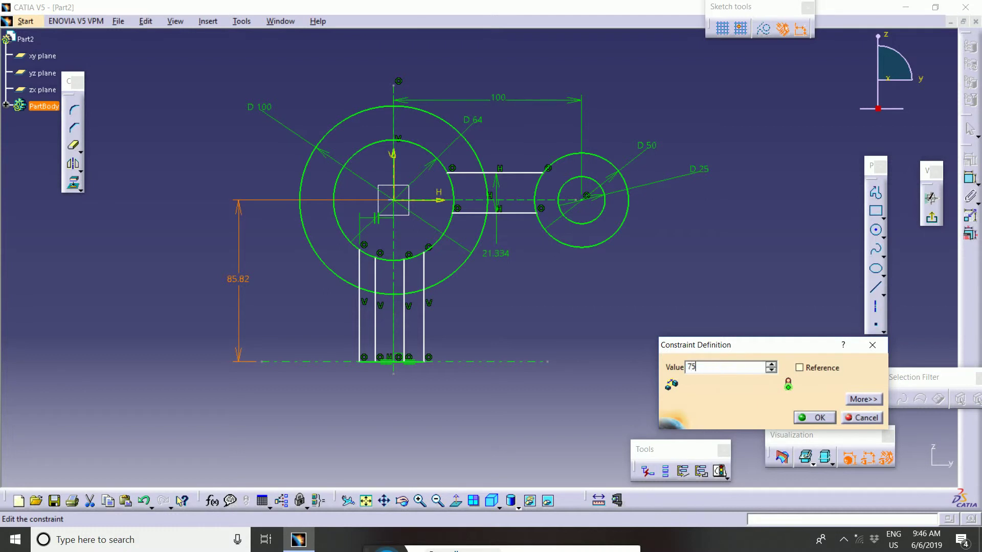
text(5)
key(Return)
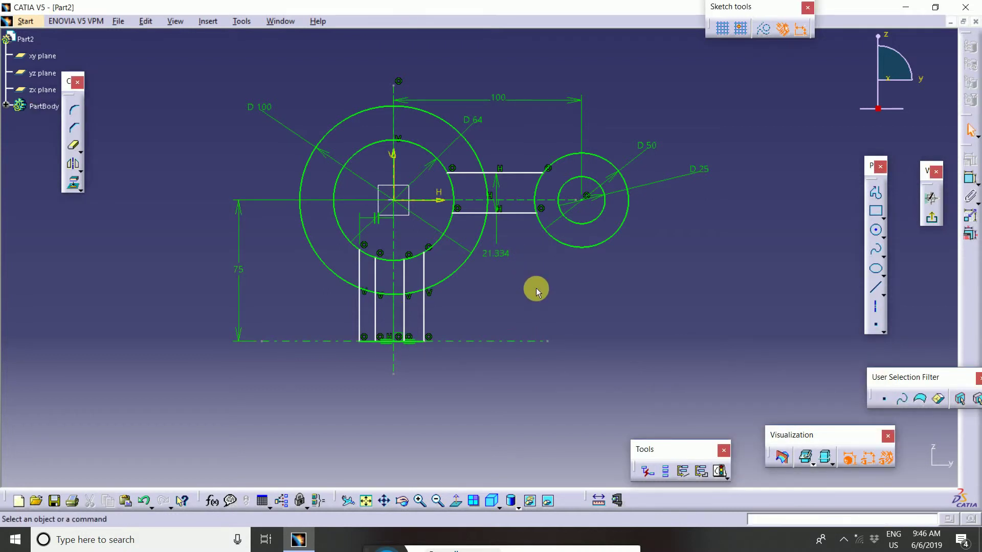
Constrain the two outer vertical lines of the lower extension to be symmetric about the vertical centreline
ctrl+middle_drag(535, 287, 563, 328)
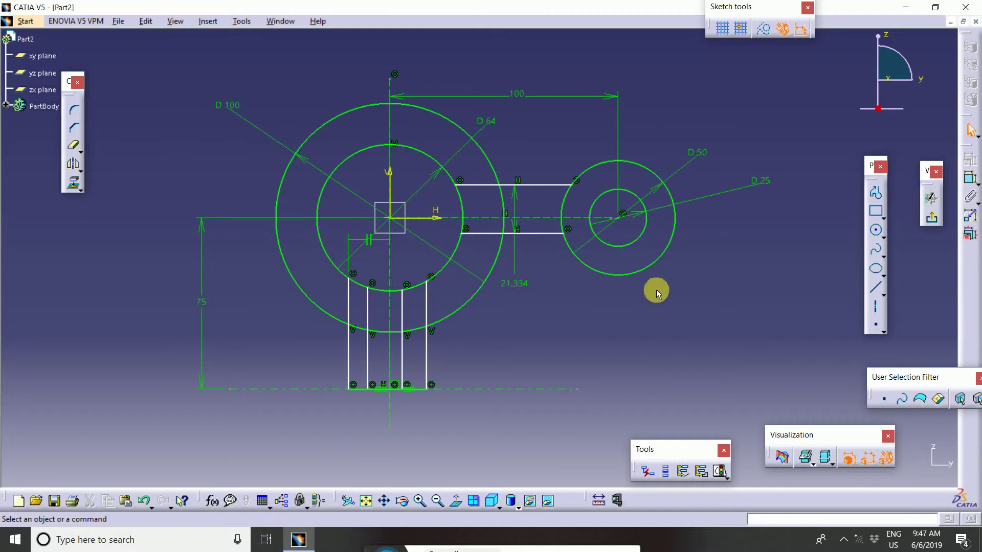
middle_drag(572, 396, 596, 324)
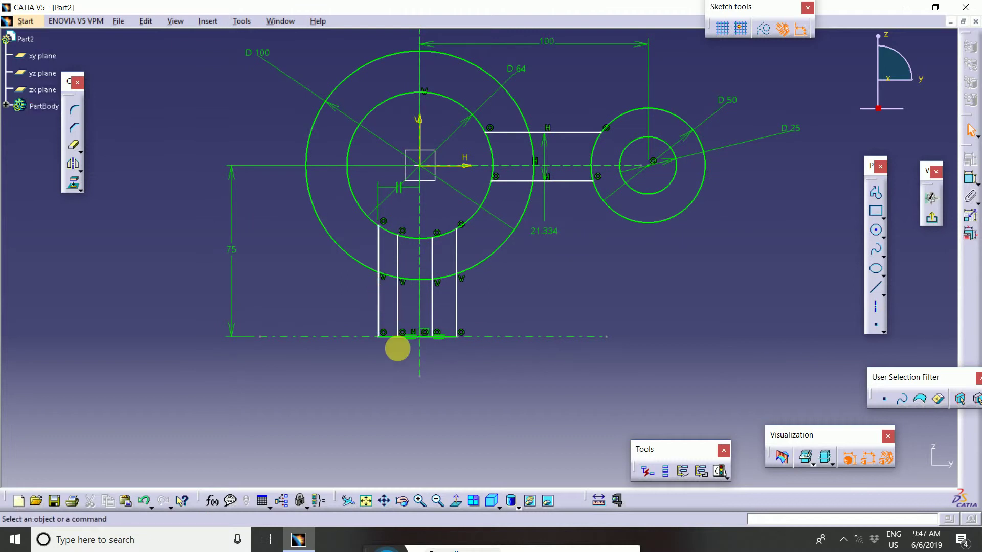
click(970, 179)
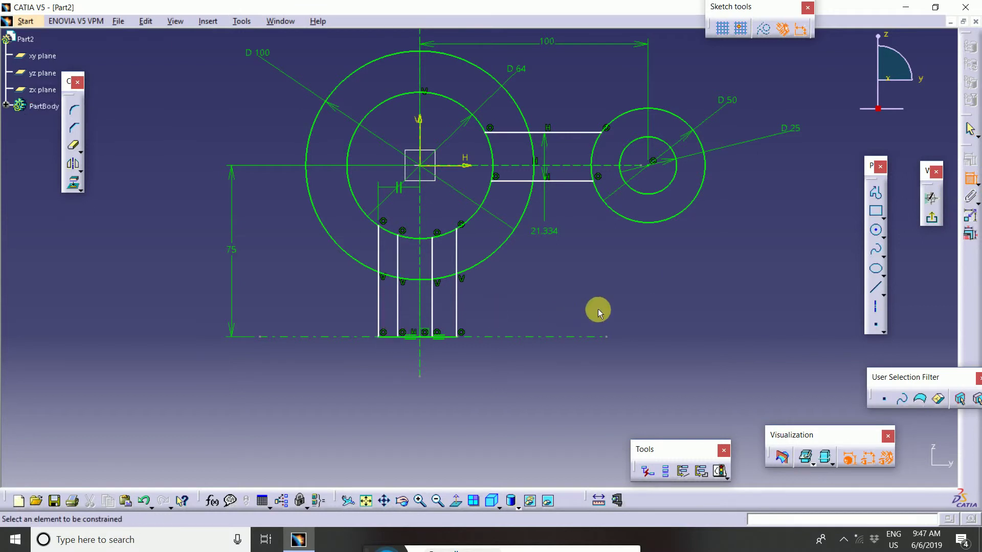
mouse_move(597, 309)
middle_down()
mouse_move(635, 326)
mouse_move(700, 296)
middle_up()
key(Escape)
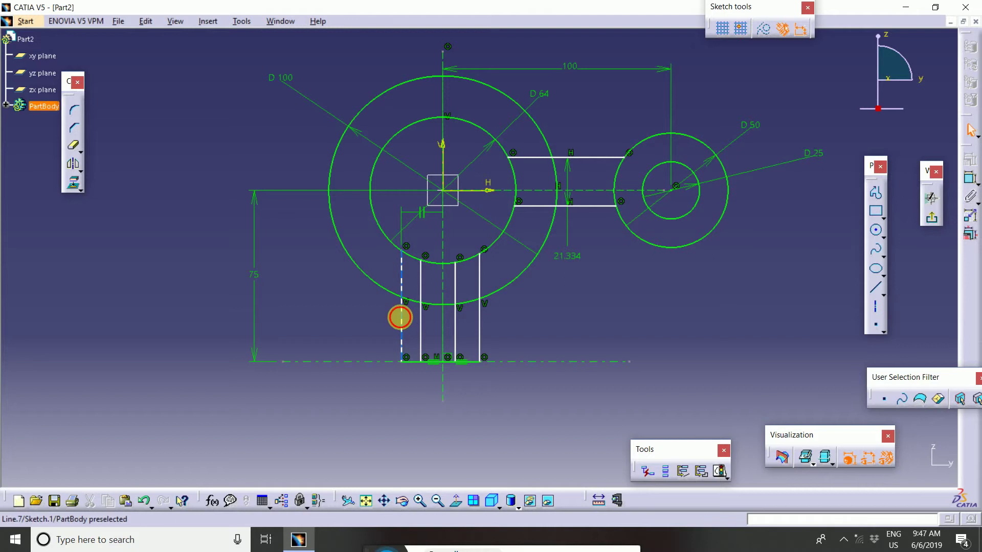
click(404, 320)
ctrl+click(480, 317)
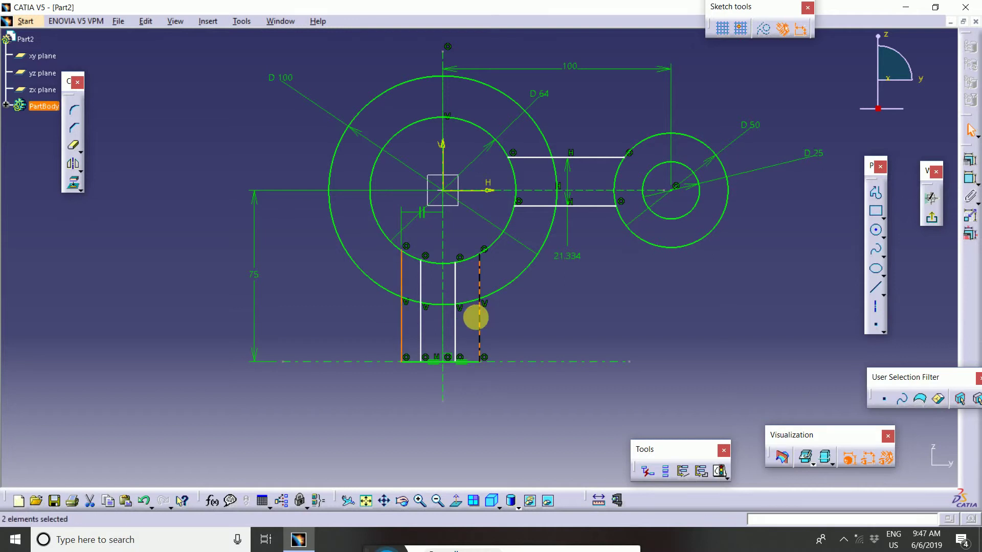
ctrl+click(443, 326)
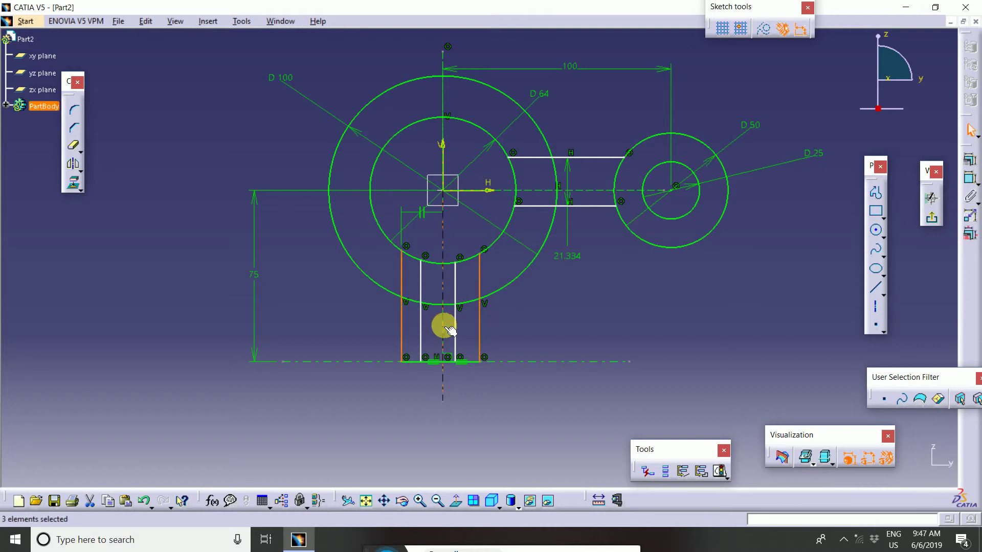
click(970, 160)
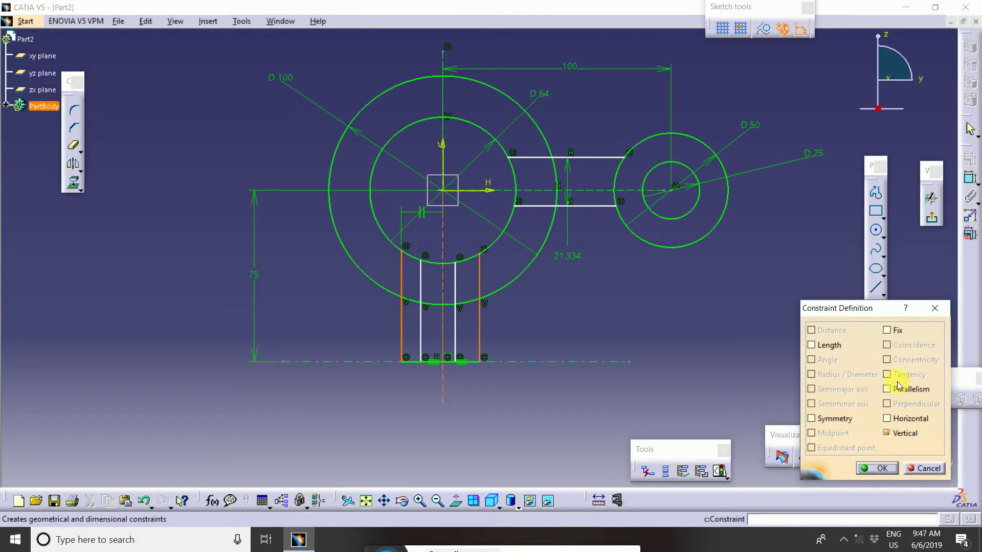
click(814, 419)
click(876, 468)
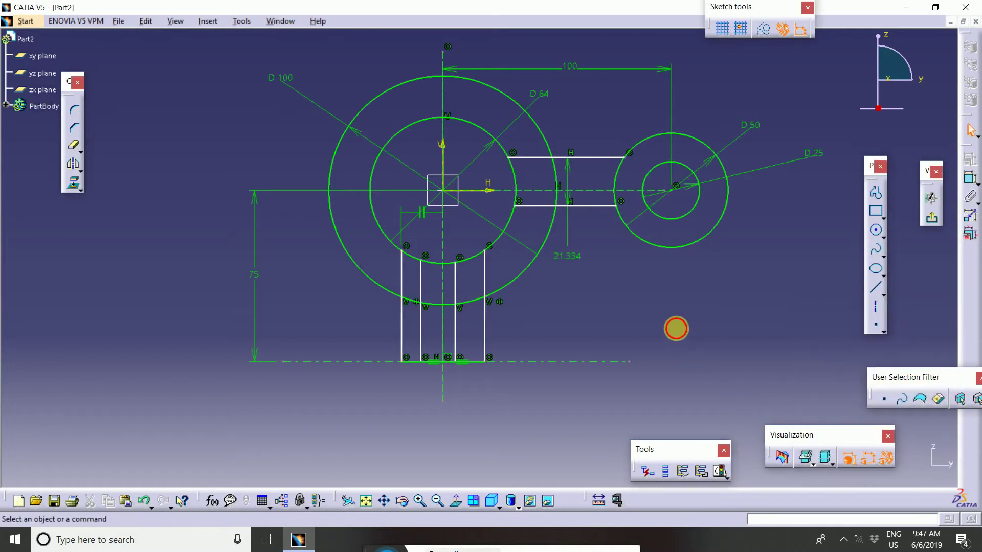
click(421, 318)
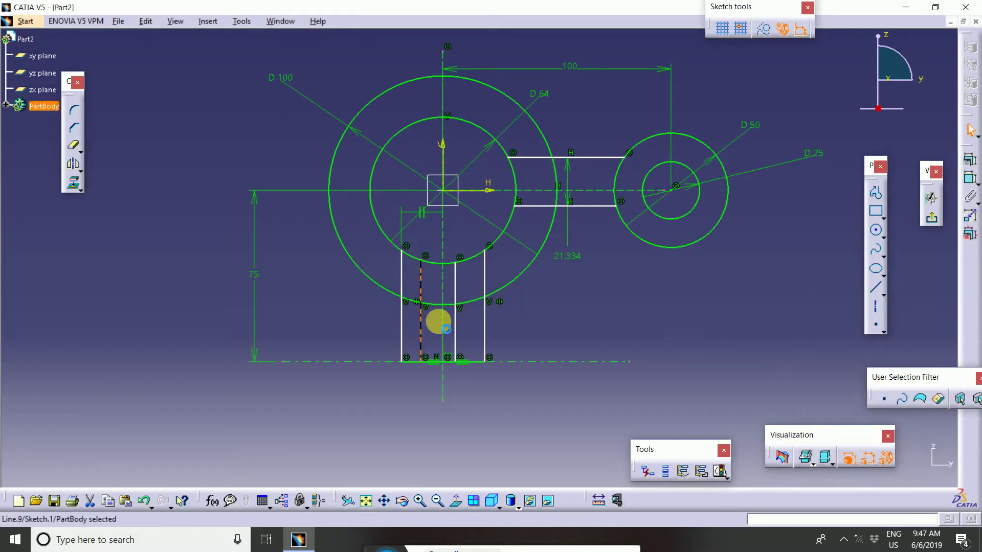
ctrl+click(455, 317)
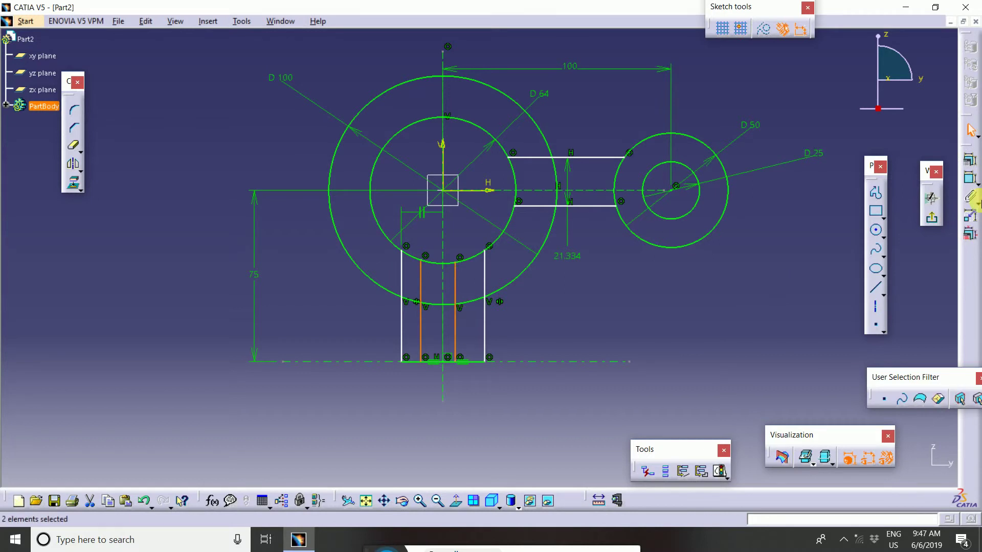
click(970, 164)
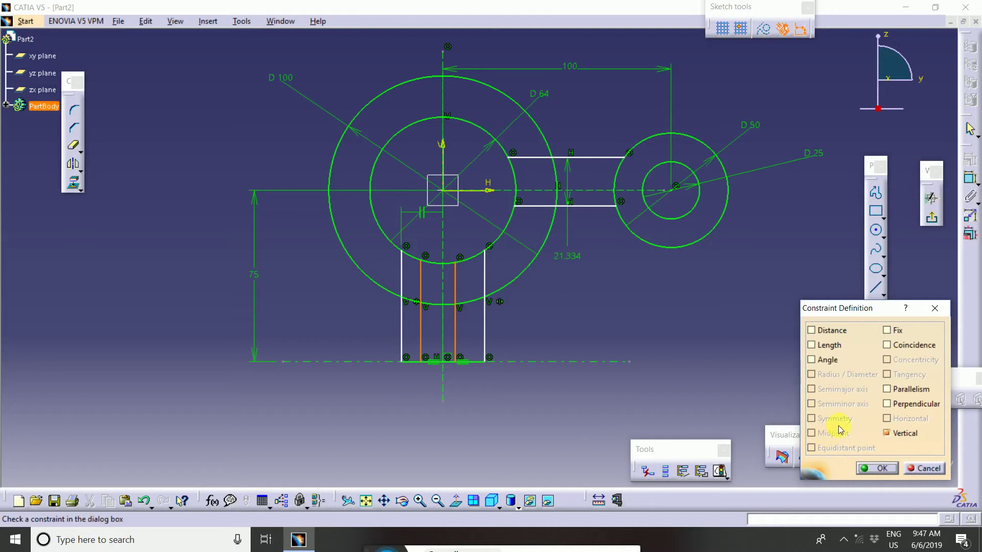
click(935, 307)
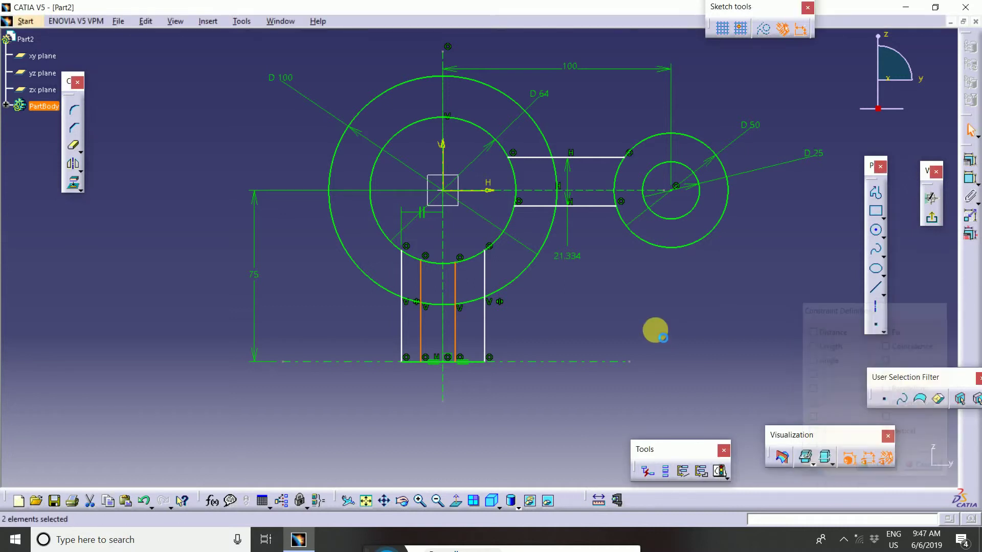
Constrain the two inner vertical lines of the lower extension to be symmetric about the vertical centreline
click(421, 332)
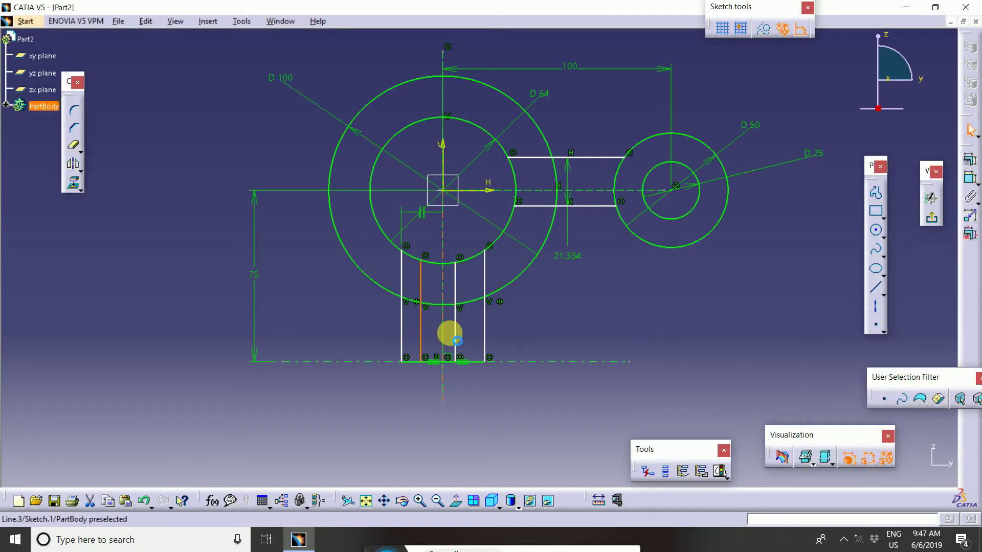
ctrl+click(455, 333)
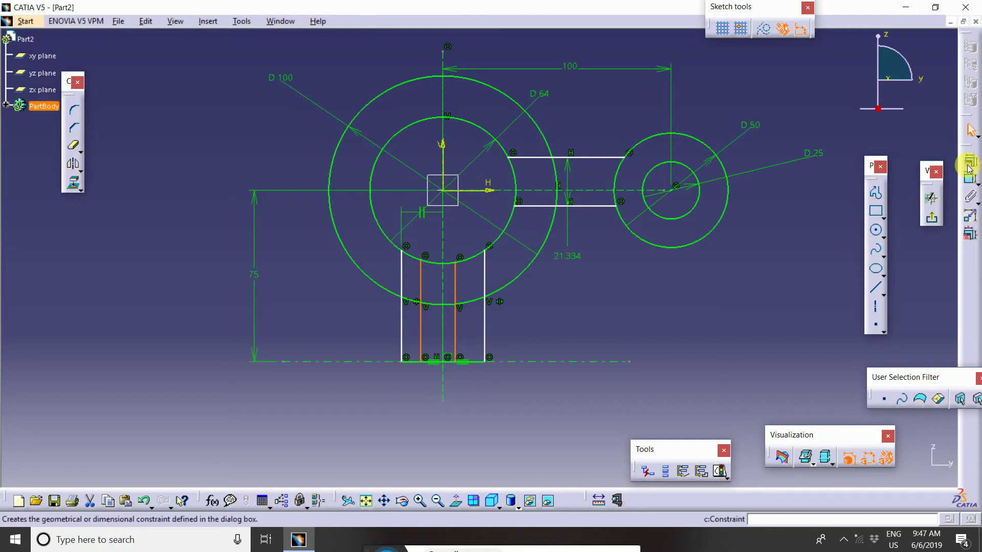
ctrl+click(444, 317)
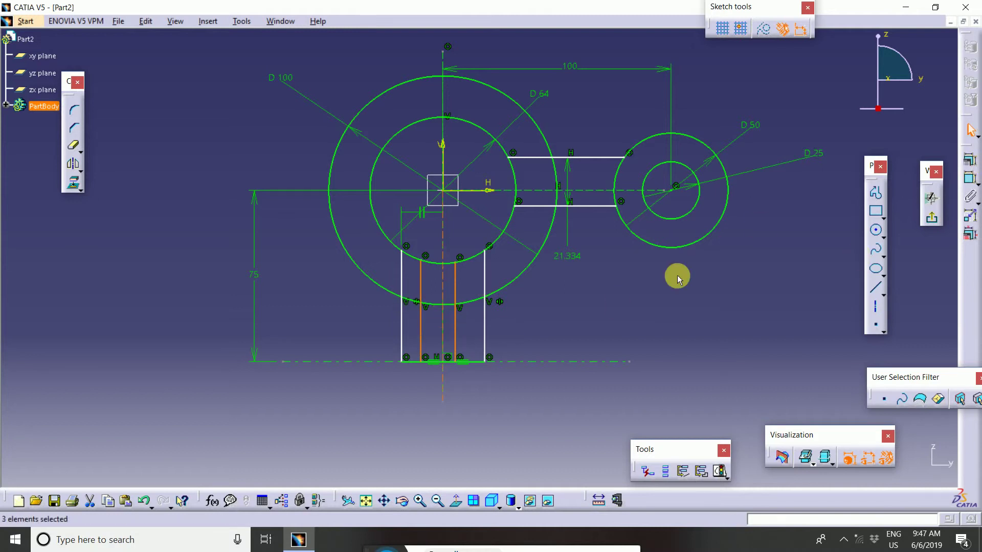
click(970, 172)
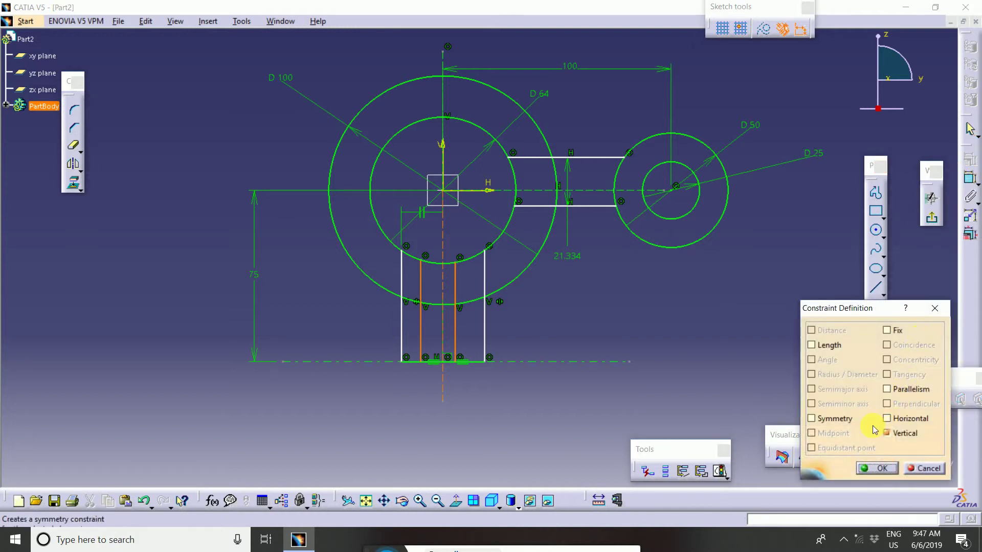
click(812, 418)
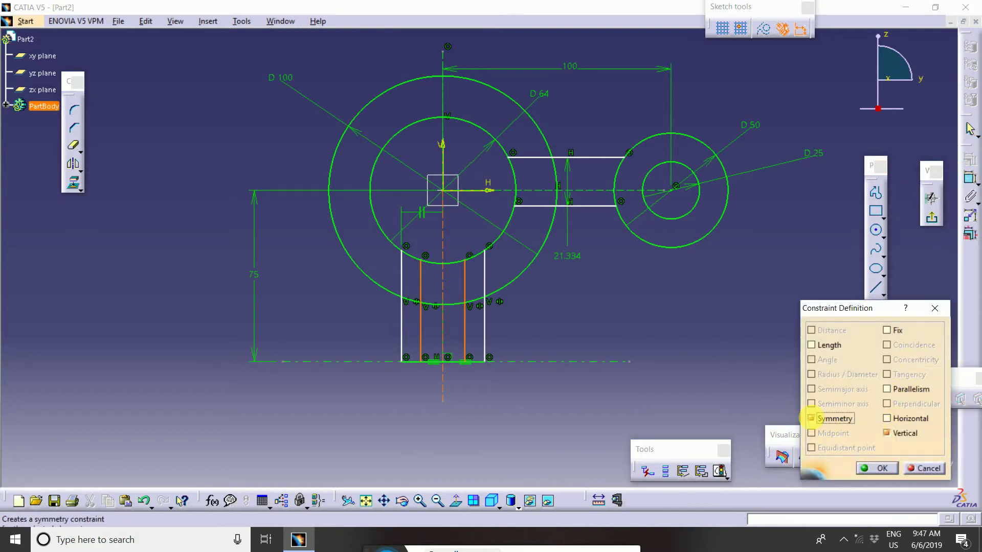
click(876, 468)
Dimension the distance between the right inner and right outer lines below the lower extension, and set it to 25 mm
middle_drag(636, 295, 652, 286)
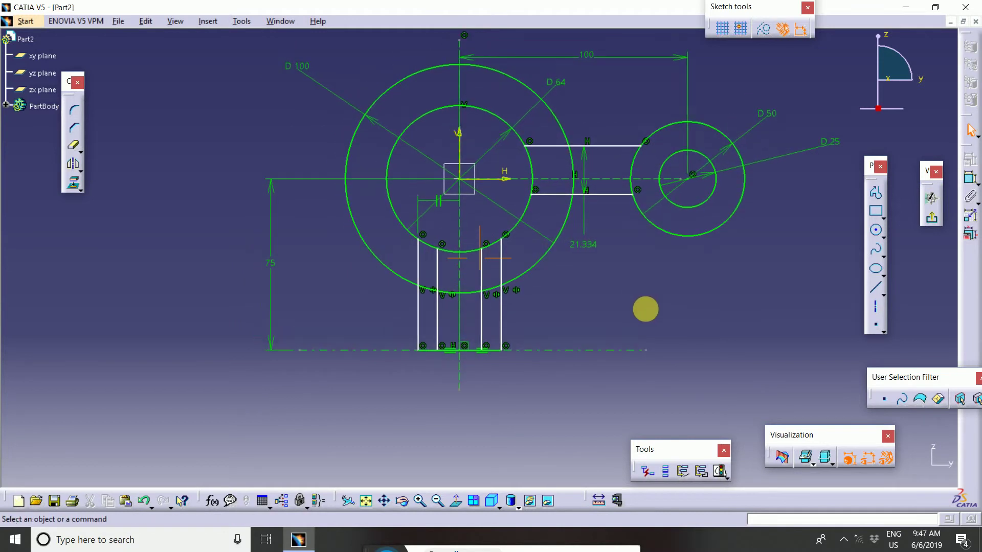
click(931, 200)
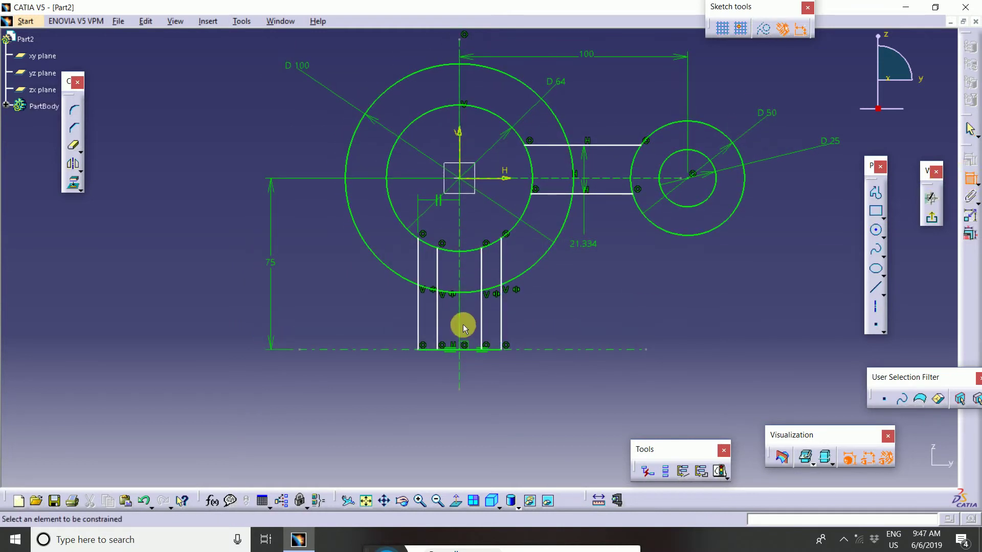
click(481, 321)
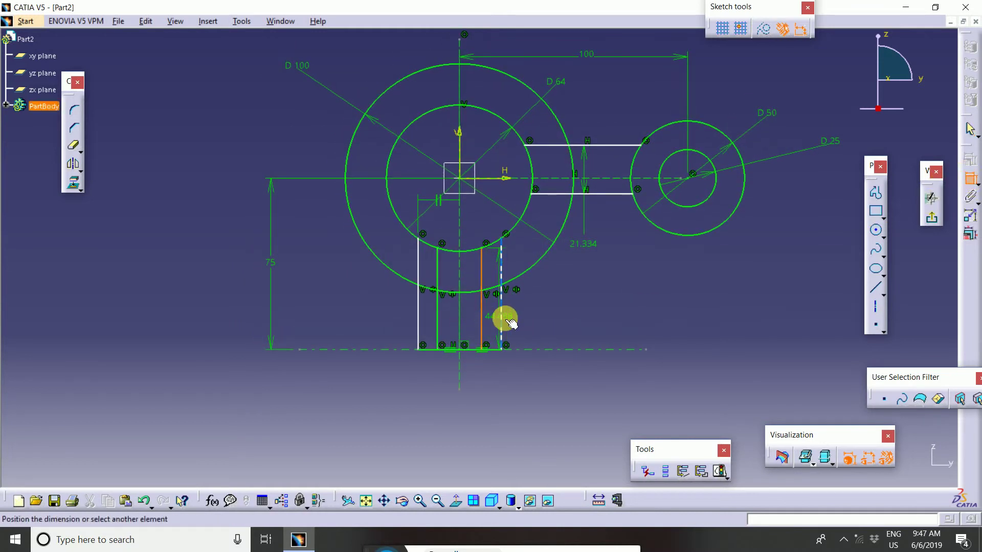
click(504, 317)
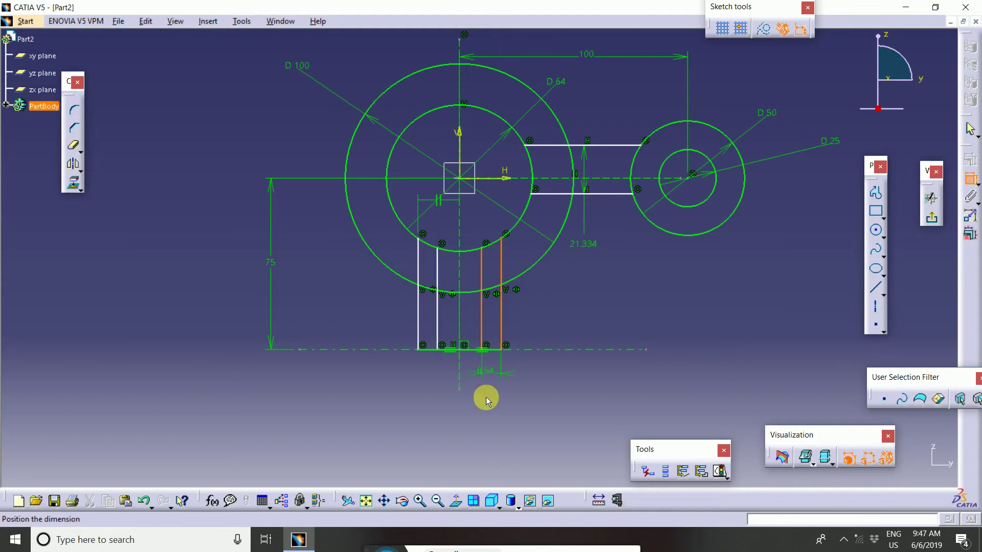
click(541, 404)
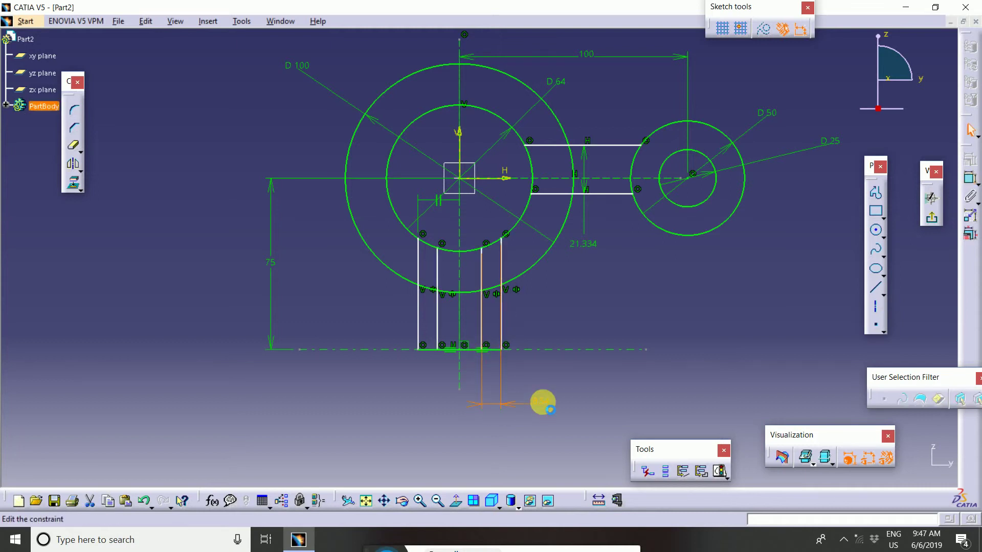
double_click(541, 403)
text(25)
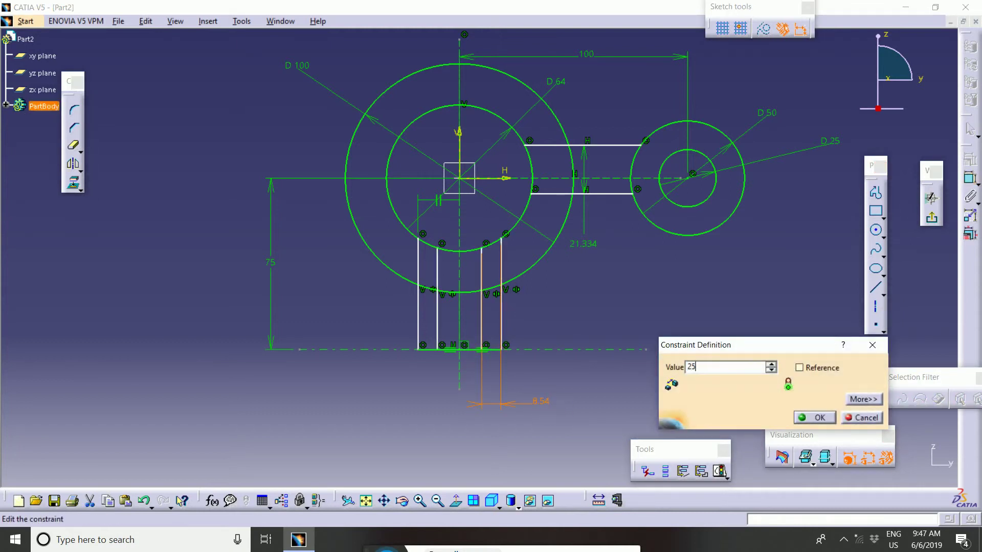
key(Return)
click(551, 410)
Dimension the distance between the lower extension's leftmost line and the nearest inner line, placing it below the extension
mouse_move(566, 397)
middle_down()
mouse_move(566, 388)
mouse_move(491, 408)
mouse_move(591, 367)
mouse_move(590, 320)
middle_up()
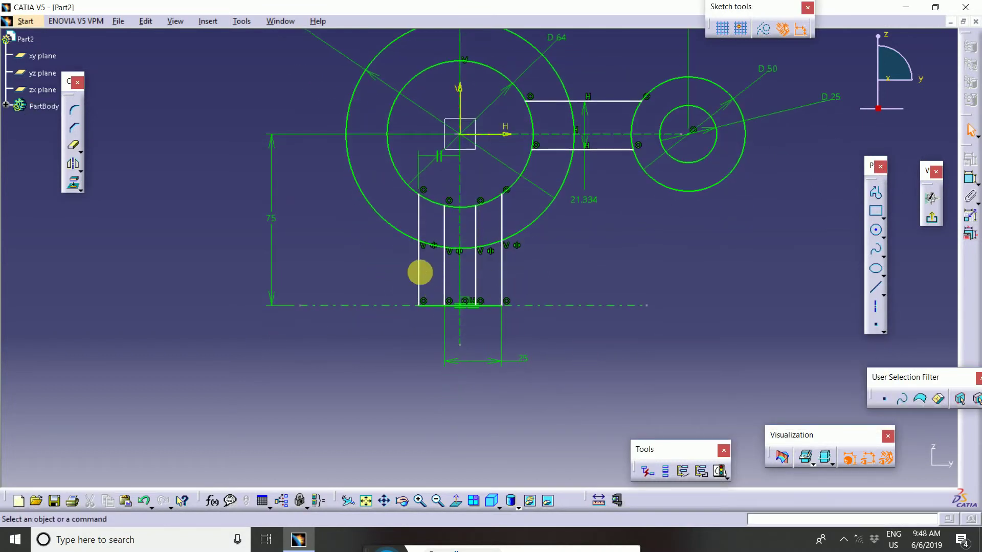
click(970, 178)
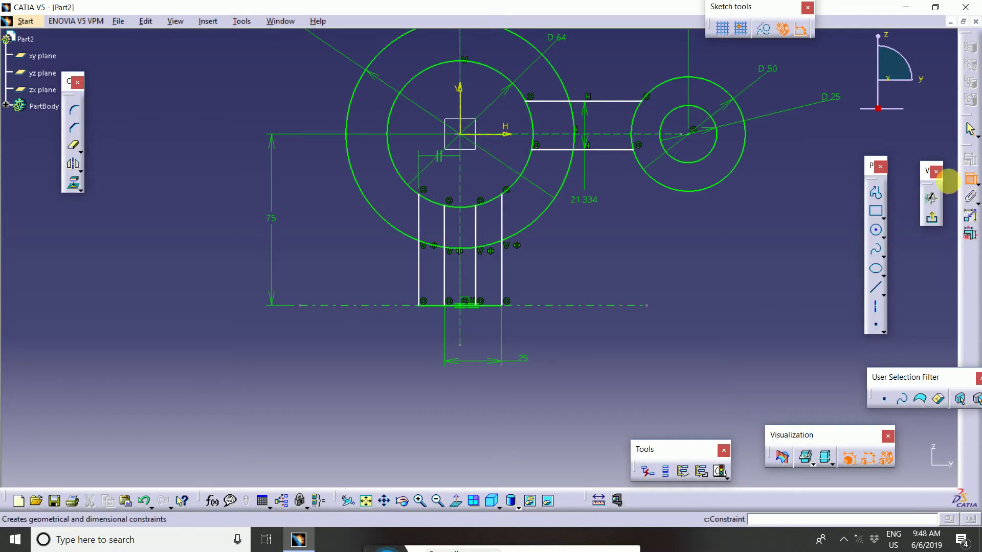
click(420, 273)
click(445, 263)
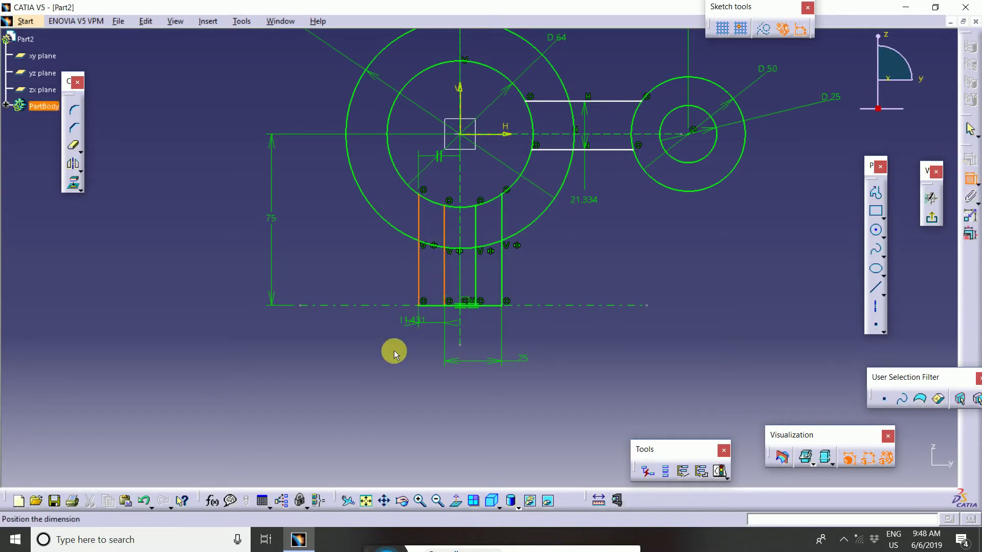
click(353, 367)
Try setting the distance between the leftmost line and the nearest inner line to 25 mm, and undo that change
double_click(359, 366)
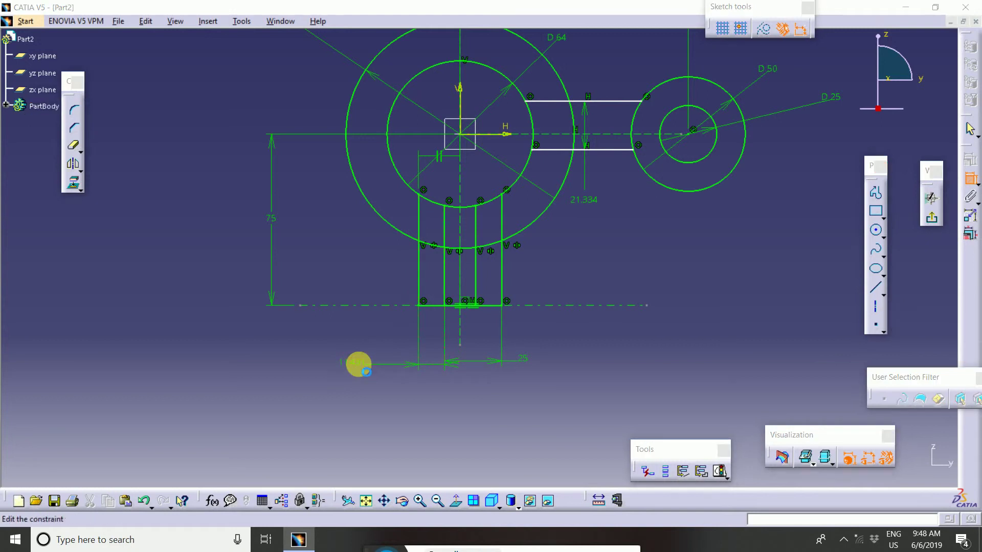
text(25)
key(Return)
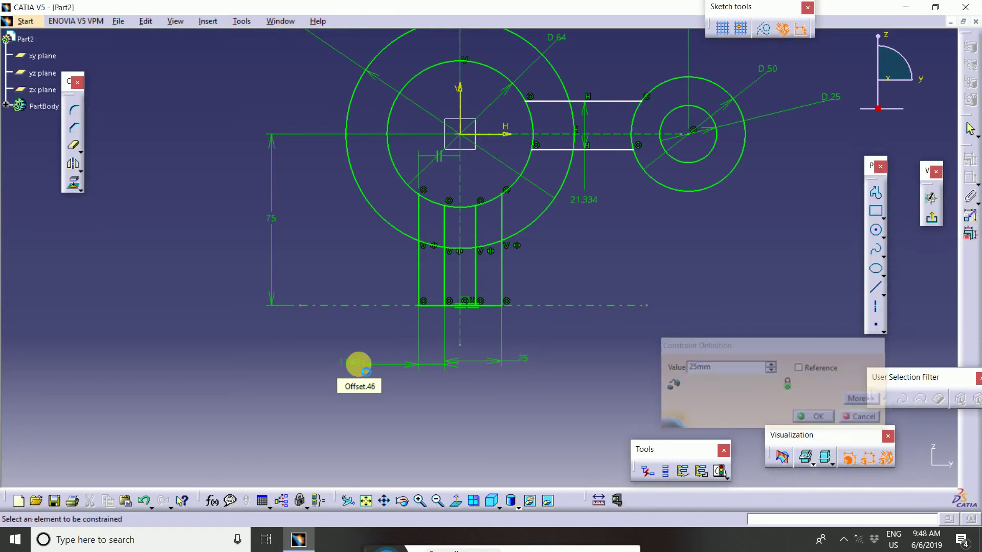
mouse_move(610, 345)
middle_down()
mouse_move(591, 445)
mouse_move(559, 374)
mouse_move(523, 348)
middle_up()
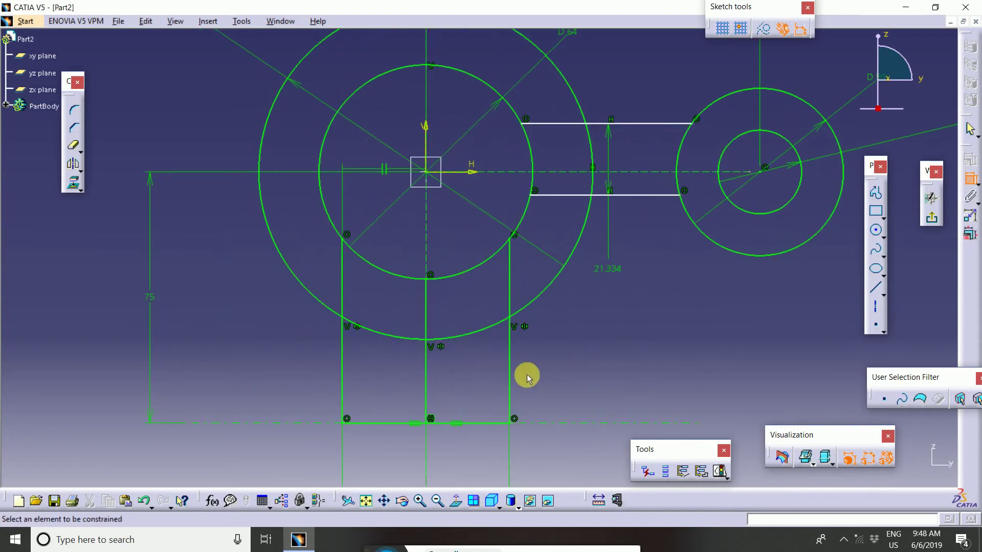
key(ctrl+z)
Trim away the lower extension's bottom line between its two inner vertical lines using Quick Trim
mouse_move(575, 366)
middle_down()
mouse_move(609, 300)
mouse_move(513, 396)
middle_up()
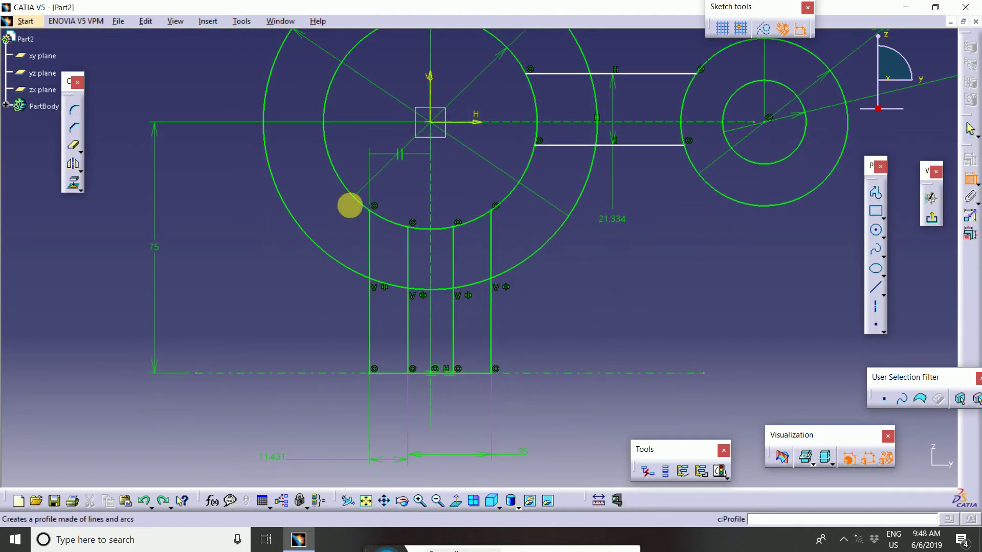
click(74, 145)
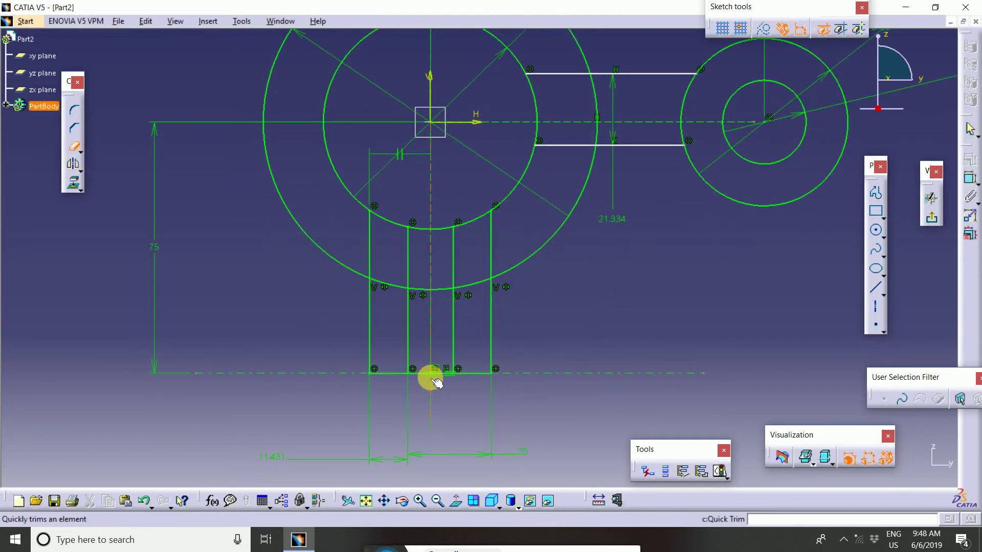
mouse_move(428, 379)
ctrl+middle_down()
mouse_move(416, 361)
mouse_move(423, 333)
ctrl+middle_up()
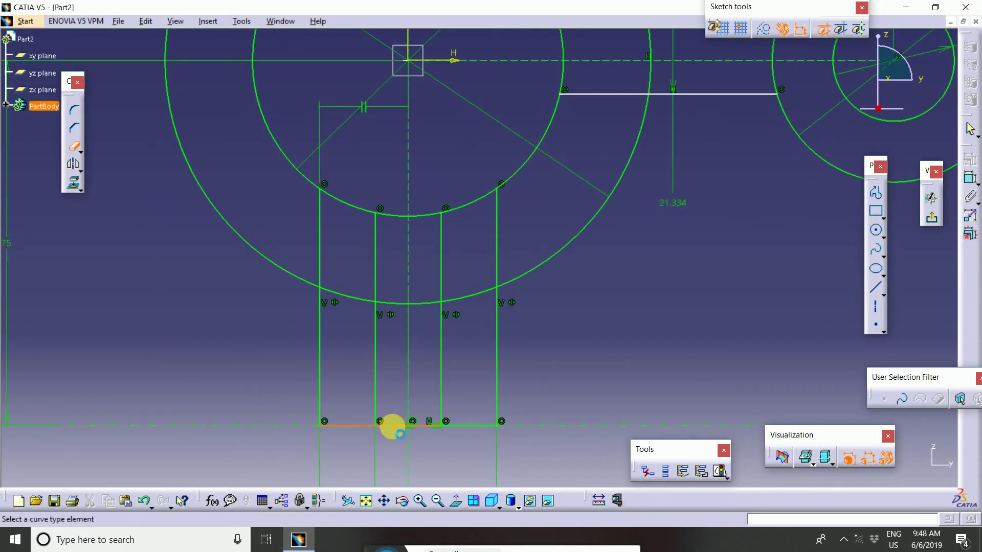
click(393, 426)
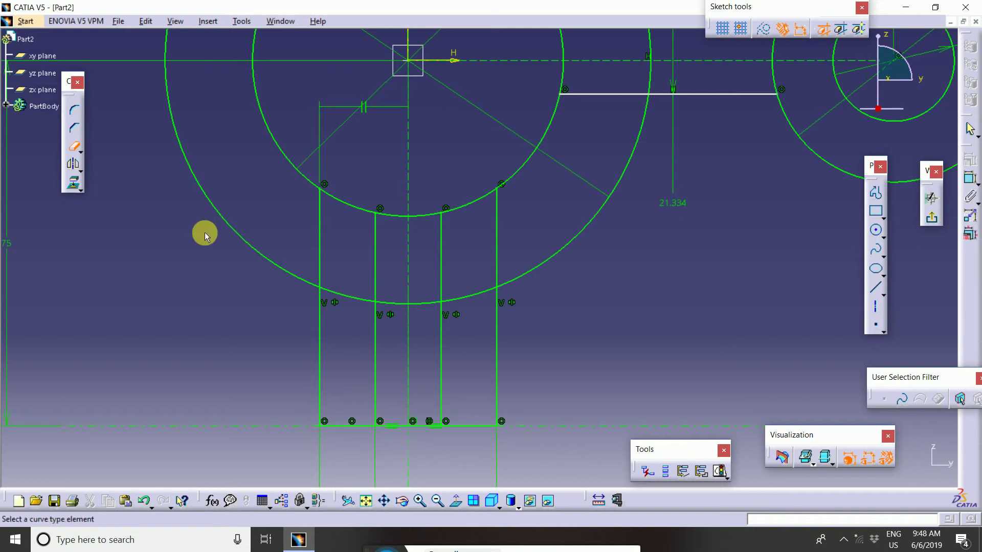
click(74, 147)
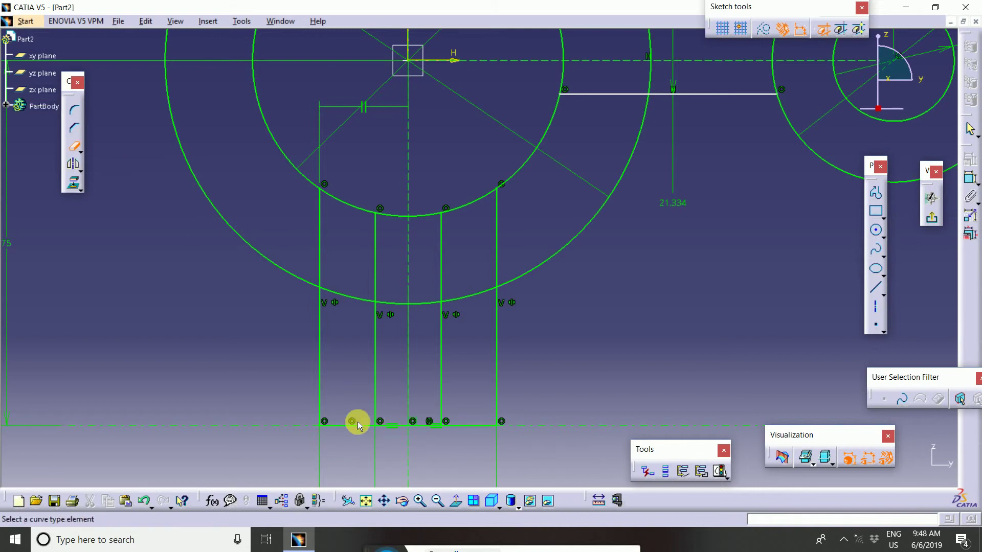
click(408, 427)
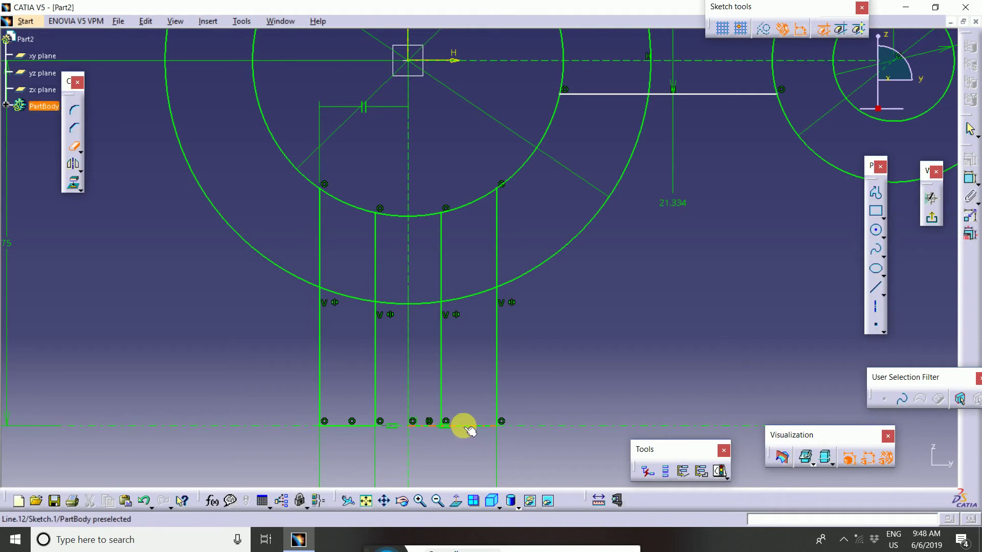
click(433, 428)
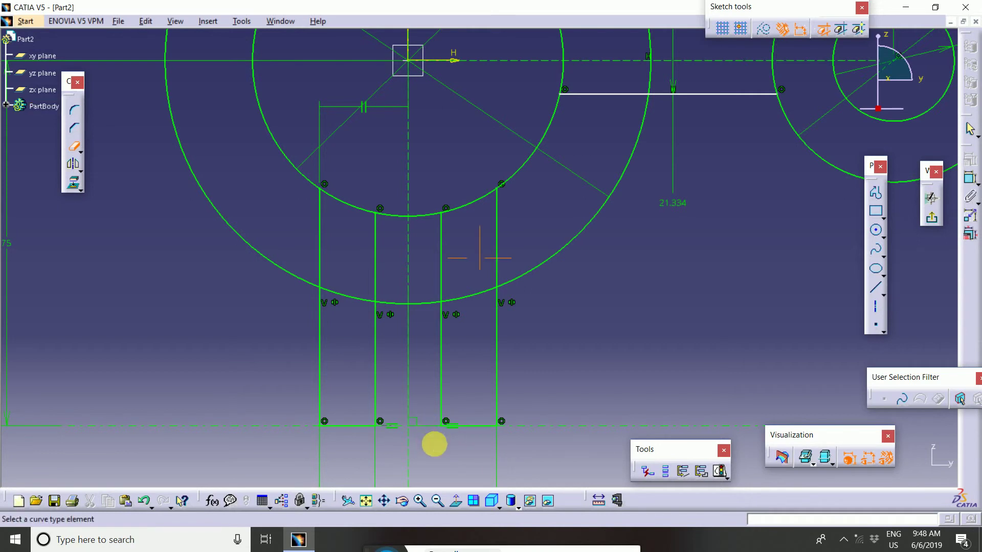
Try setting the width of the extension's left leg to 25 mm below the sketch, and undo that value
mouse_move(434, 444)
middle_down()
mouse_move(438, 462)
mouse_move(597, 294)
mouse_move(618, 196)
middle_up()
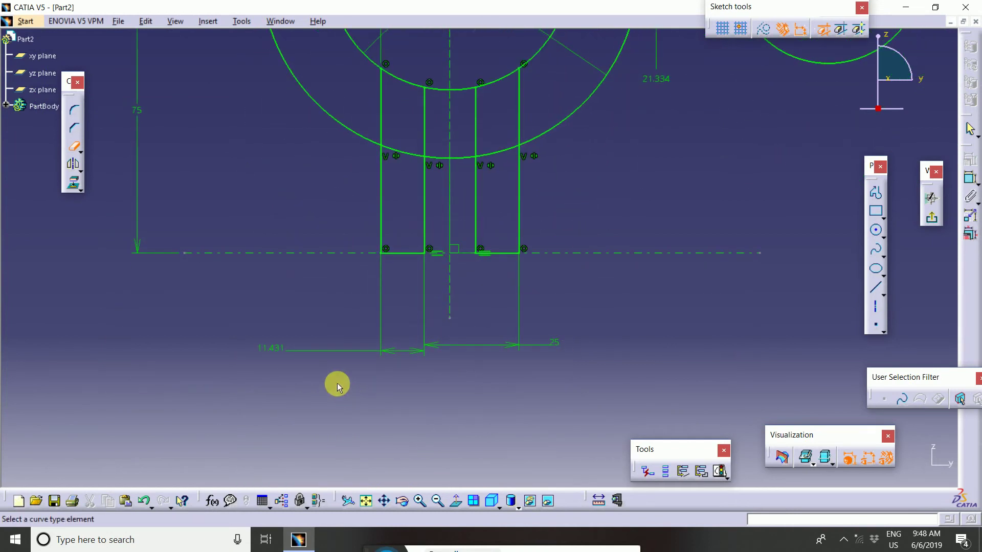
drag(269, 346, 367, 360)
double_click(367, 347)
text(25)
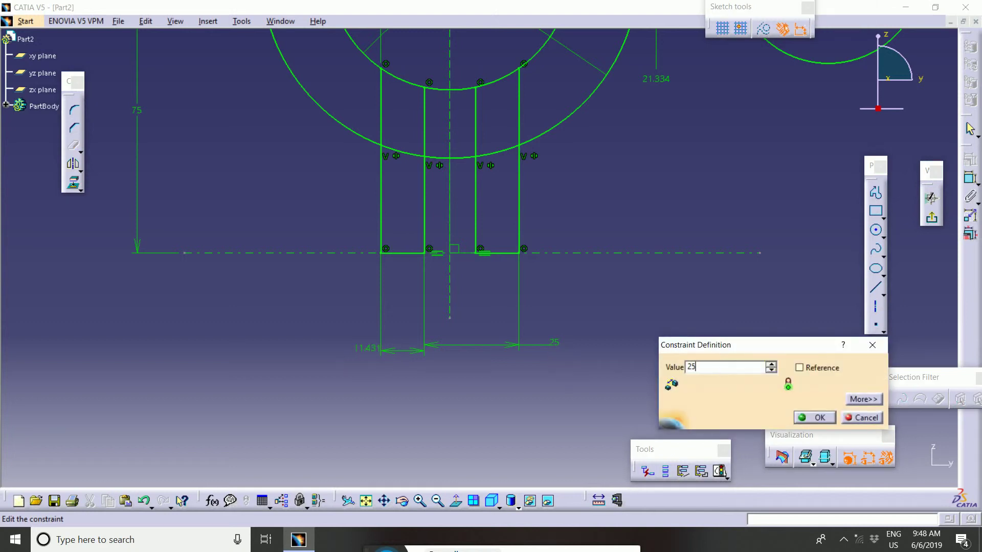
key(Return)
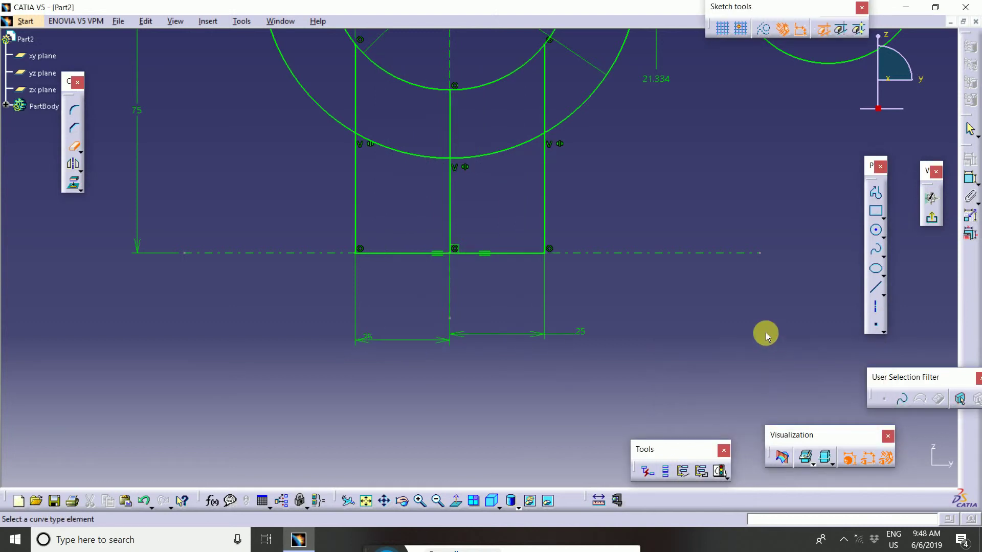
key(ctrl+z)
Trim away the arc of the large inner circle between the extension's two inner vertical lines
mouse_move(771, 378)
middle_down()
mouse_move(716, 409)
mouse_move(722, 364)
middle_up()
mouse_move(704, 268)
middle_down()
mouse_move(701, 325)
mouse_move(707, 285)
middle_up()
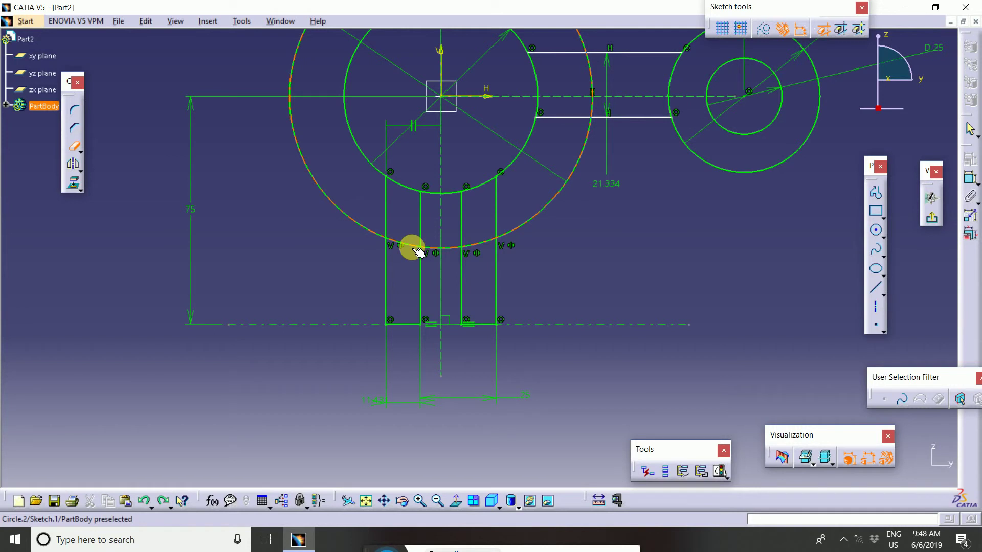
middle_drag(407, 227, 415, 263)
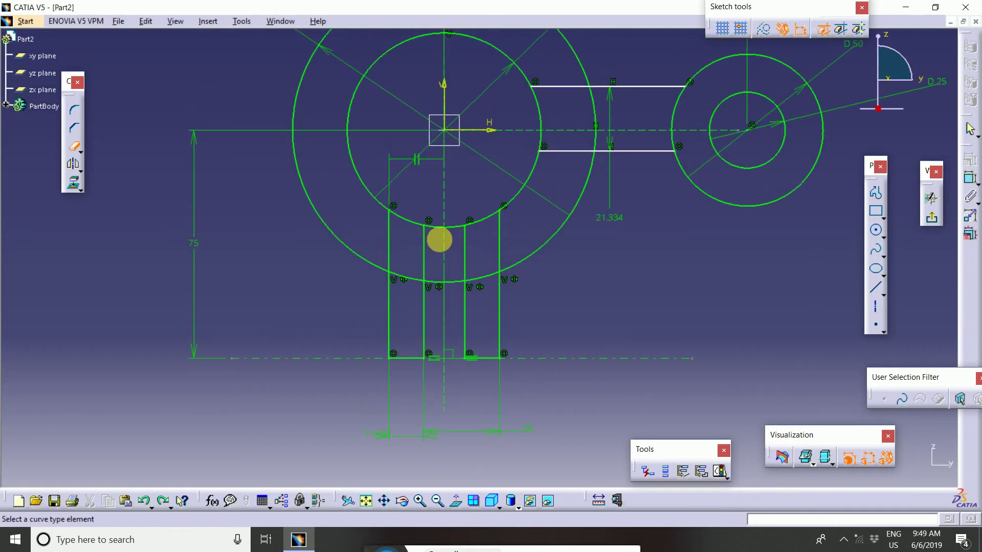
click(435, 226)
click(461, 228)
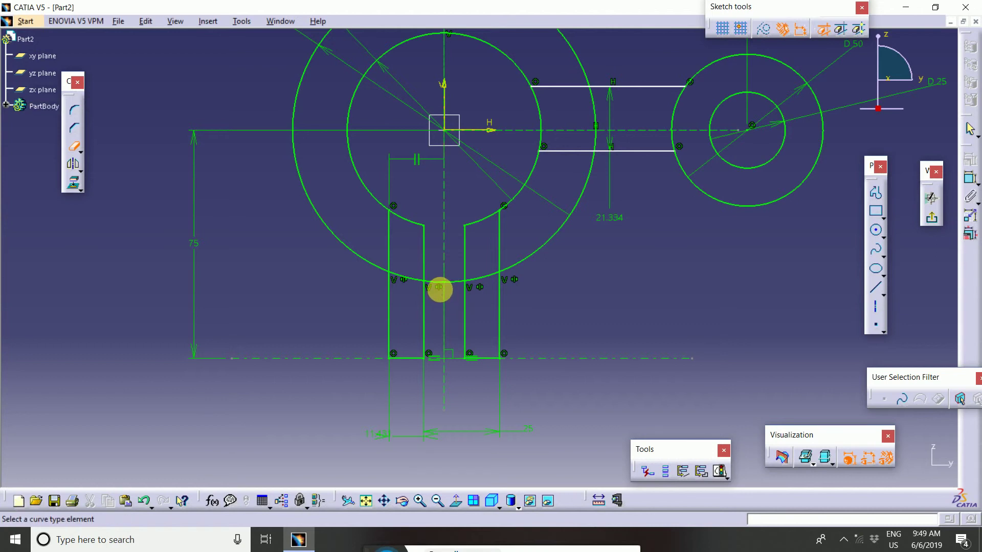
Trim away the arc of the large outer circle between the extension's two outer vertical lines
click(404, 277)
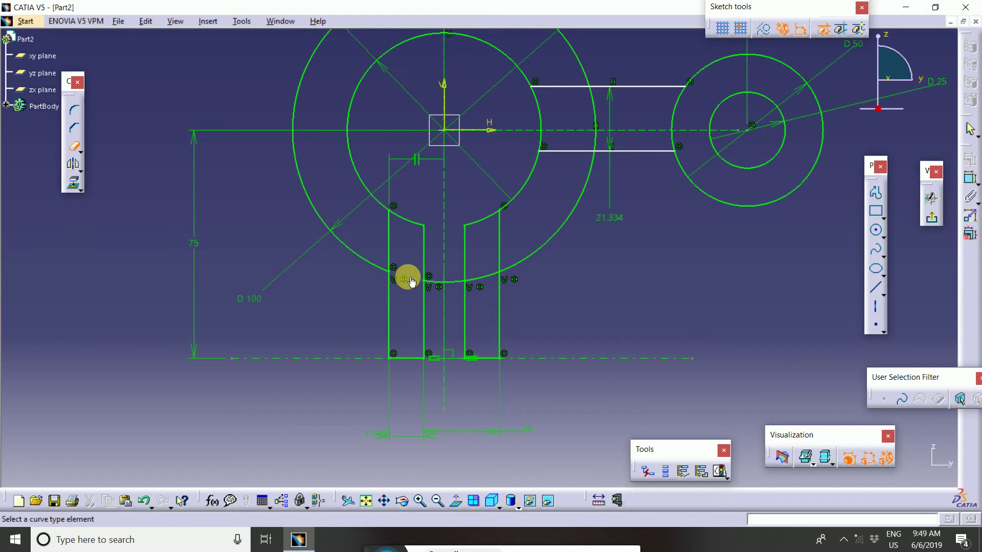
click(456, 283)
click(436, 281)
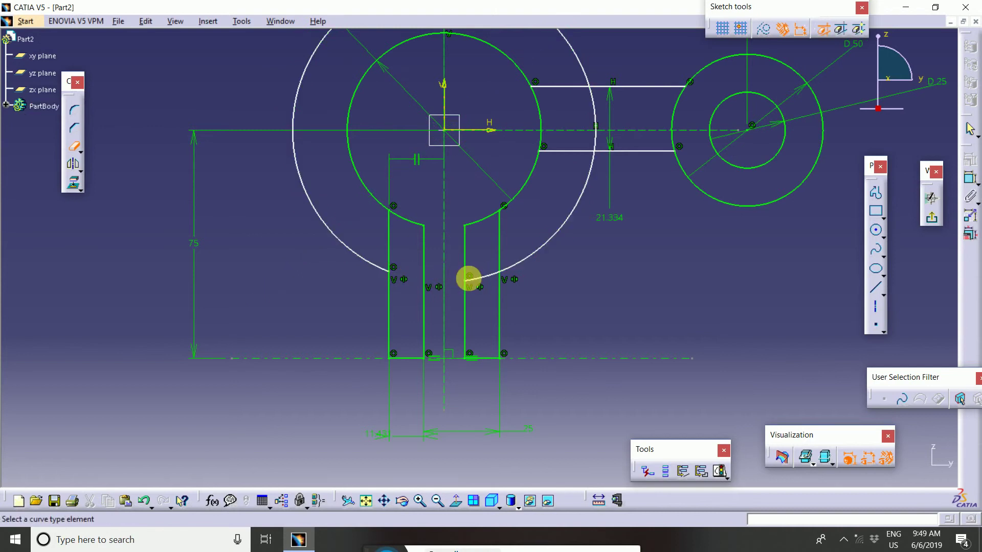
click(483, 277)
Trim off the portions of the extension's two outer vertical lines that lie inside the large outer circle
middle_drag(567, 294, 568, 319)
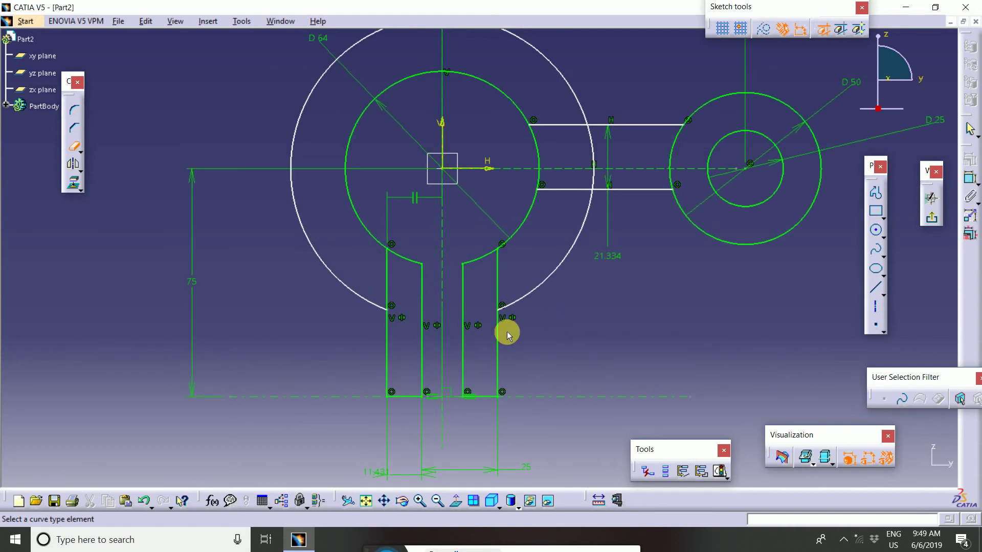
click(388, 272)
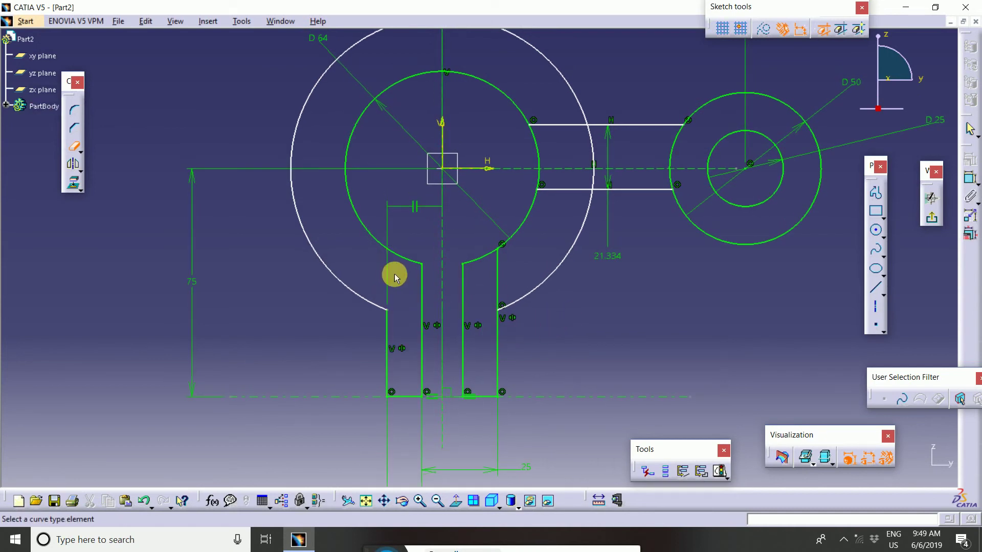
click(503, 295)
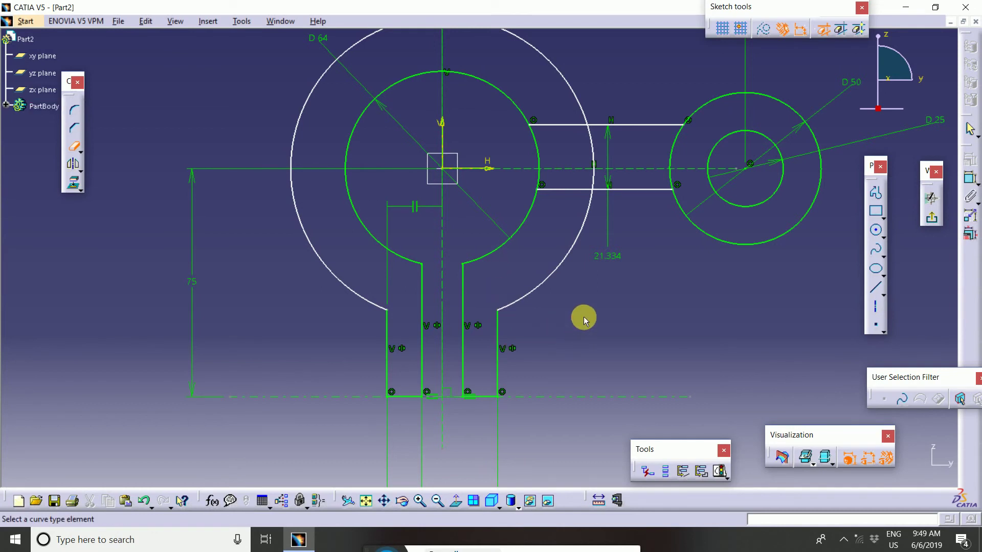
Trim off the portions of the arm's two horizontal lines that lie inside the large outer circle
scroll(583, 328, up, 2)
scroll(594, 346, down, 3)
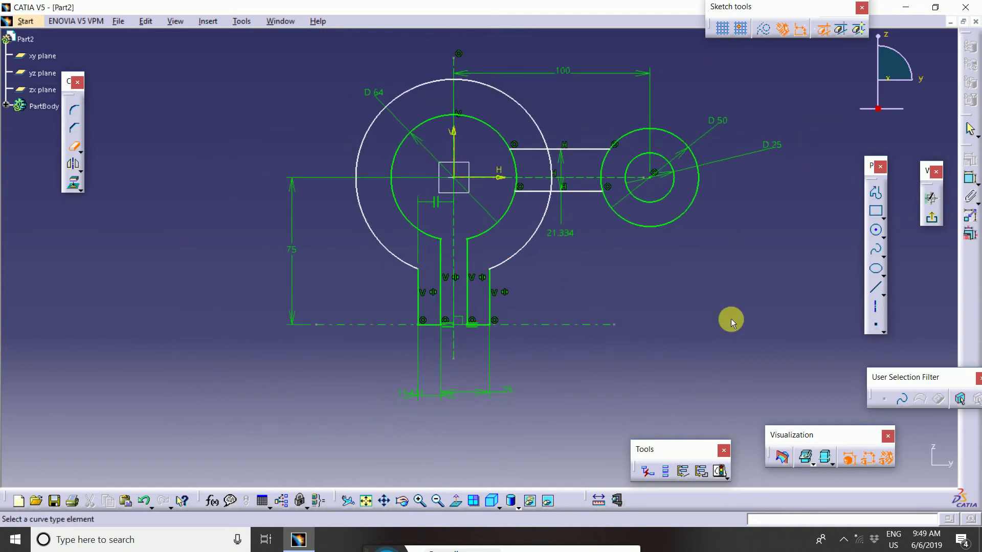
middle_drag(713, 277, 712, 302)
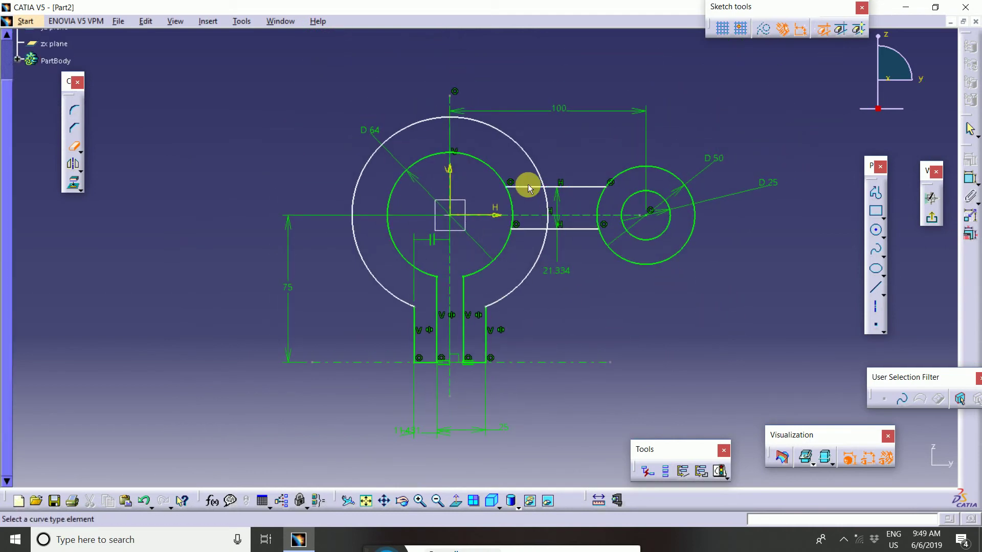
click(530, 187)
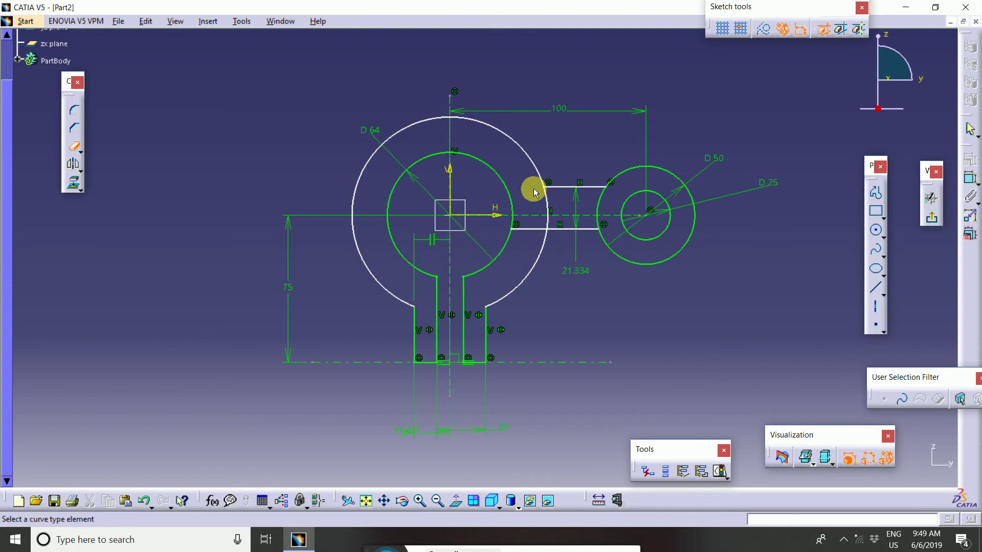
click(535, 228)
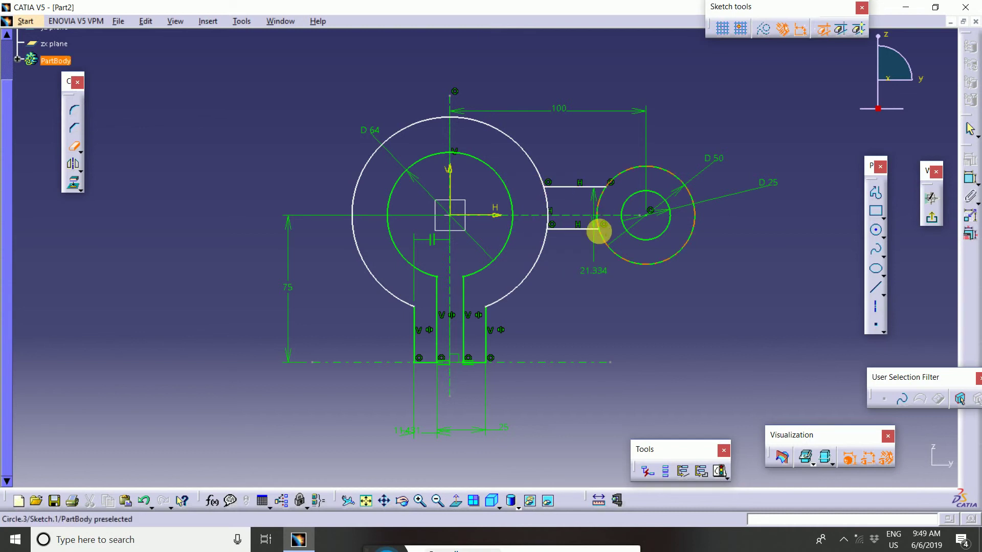
Trim away the arcs of the large outer circle and the 50 mm circle that lie between the arm's lines
mouse_move(587, 291)
middle_down()
mouse_move(588, 237)
mouse_move(577, 306)
mouse_move(571, 194)
middle_up()
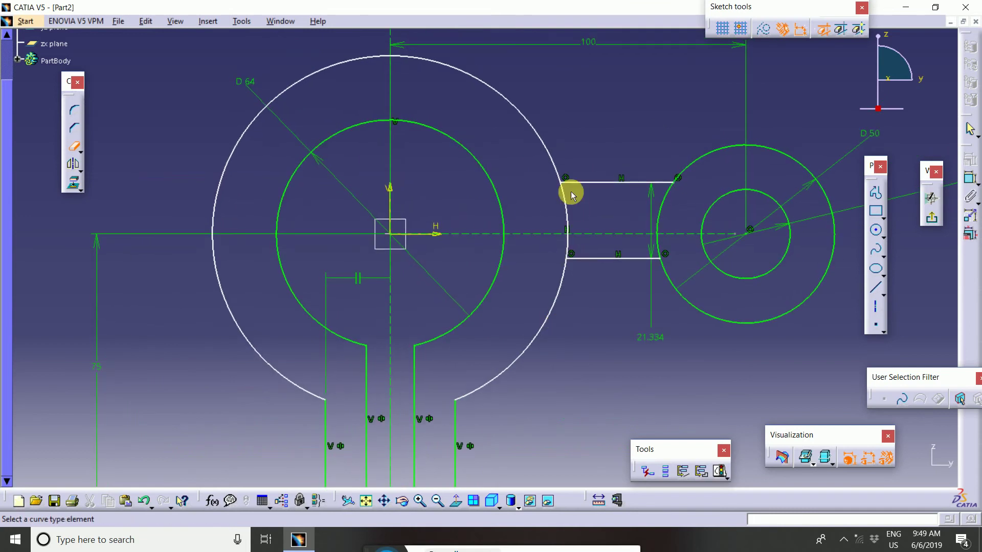
click(565, 206)
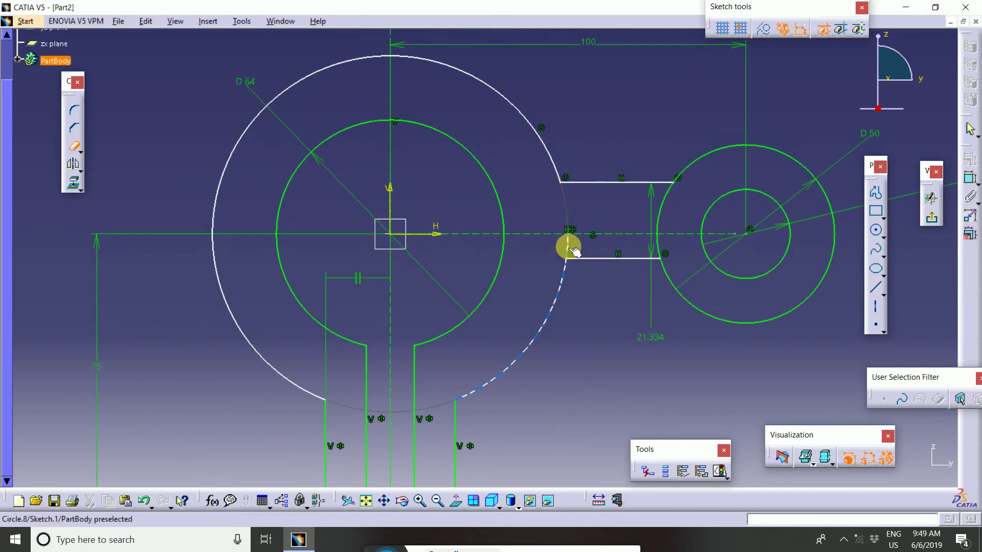
click(663, 202)
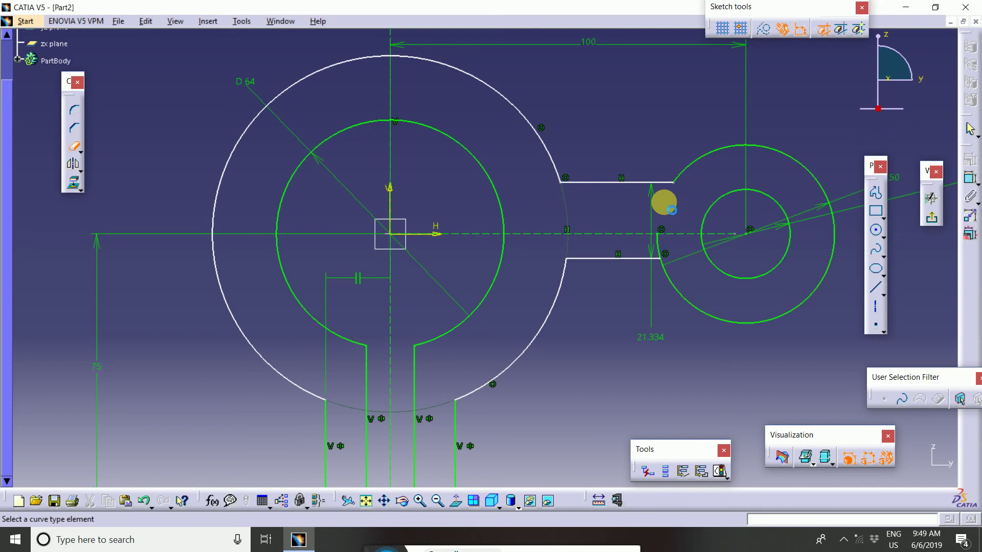
click(655, 252)
Dimension the radius of the large outer arc, placing the dimension to the arc's upper left
mouse_move(627, 310)
middle_down()
mouse_move(604, 309)
mouse_move(610, 347)
mouse_move(598, 367)
mouse_move(592, 320)
mouse_move(629, 309)
mouse_move(629, 333)
middle_up()
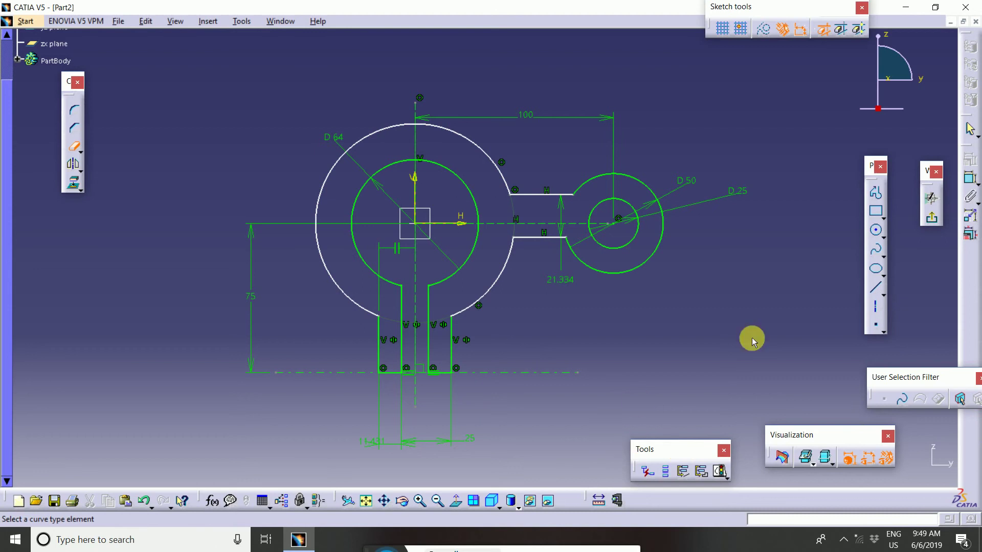
click(969, 179)
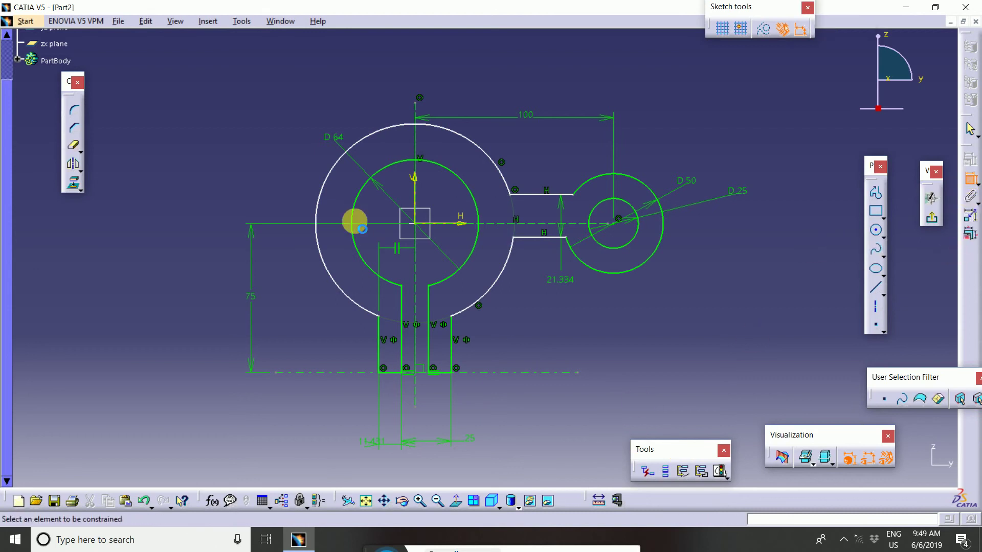
click(328, 183)
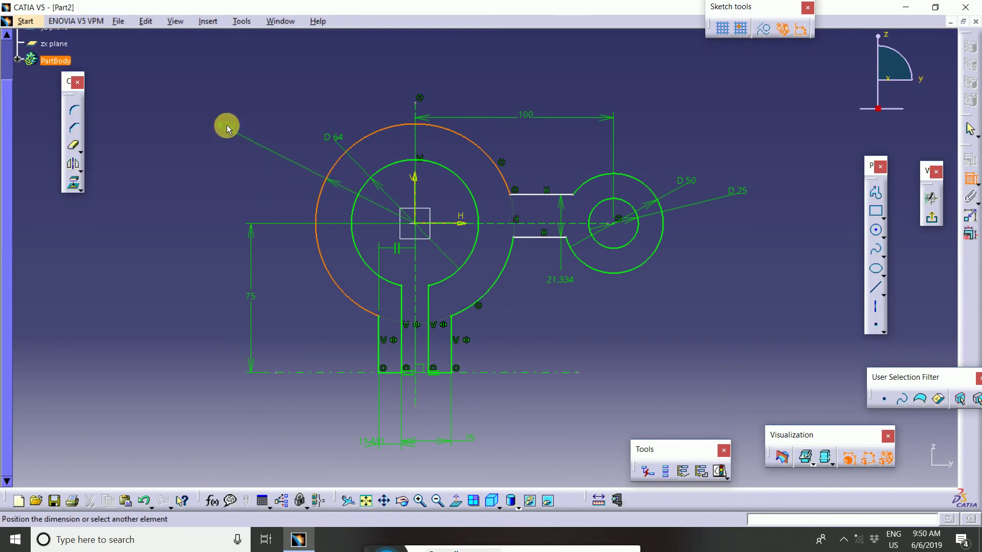
click(228, 126)
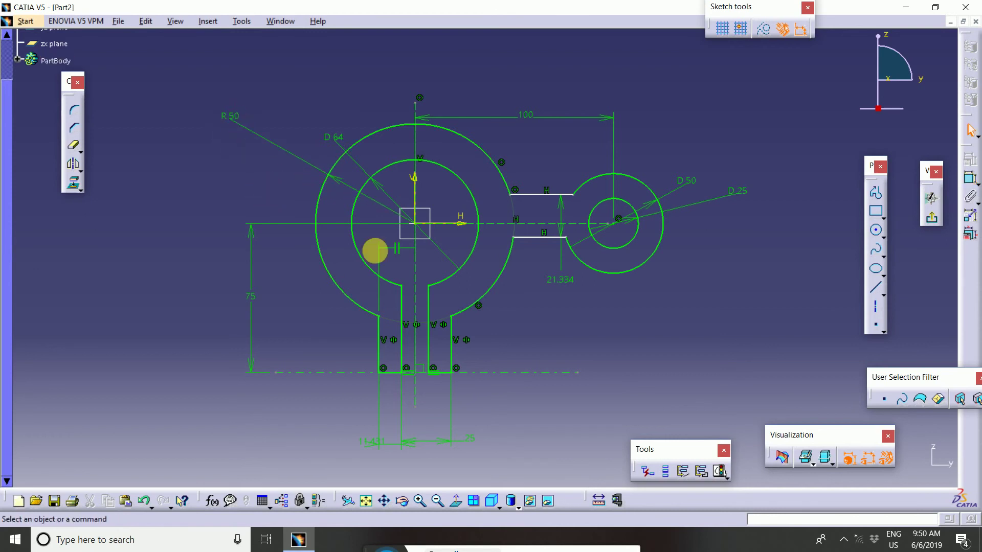
Set the distance between the arm's two horizontal lines to 10 mm
middle_drag(574, 311, 576, 330)
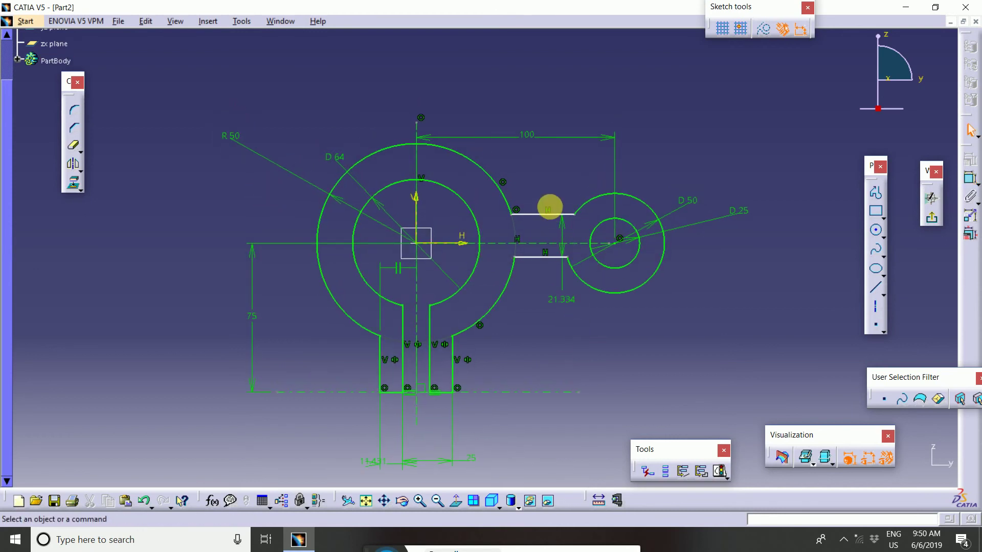
double_click(566, 299)
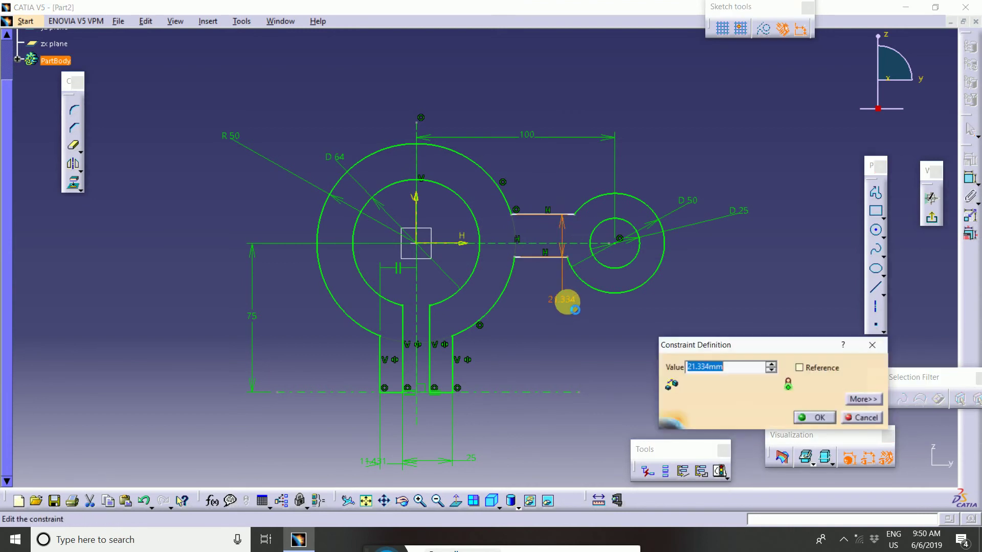
text(10)
key(Return)
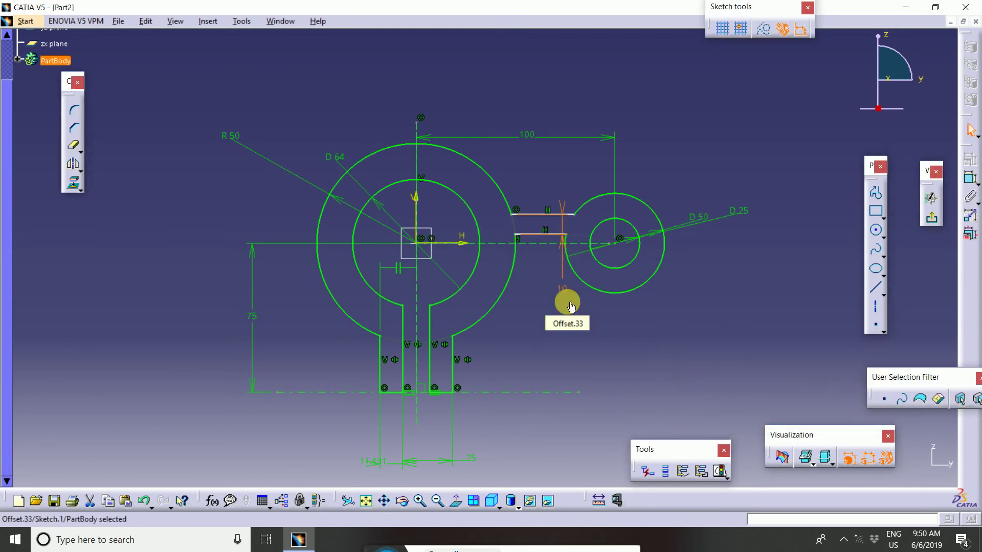
Constrain the arm's two horizontal lines to be symmetric about the horizontal axis through the circle centres
middle_drag(716, 336, 717, 308)
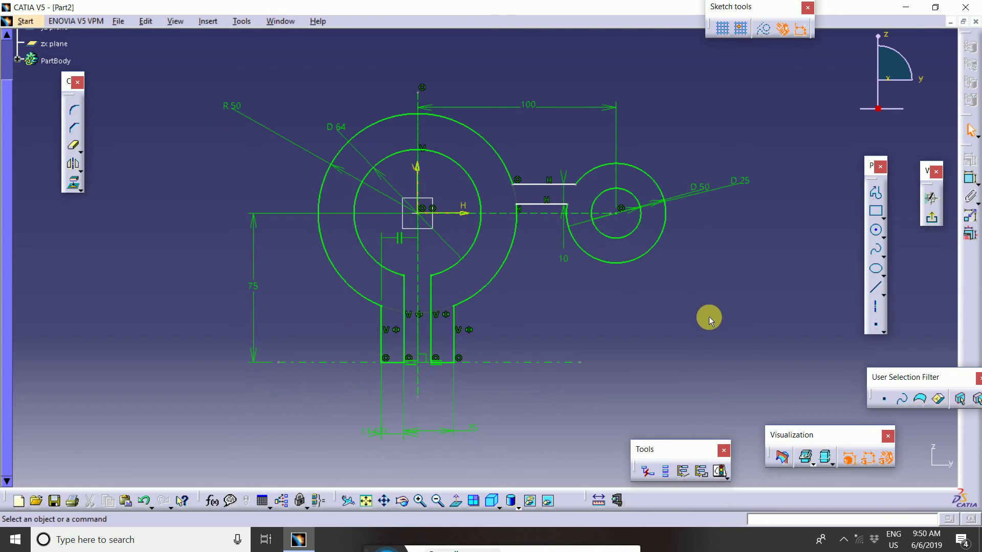
click(794, 322)
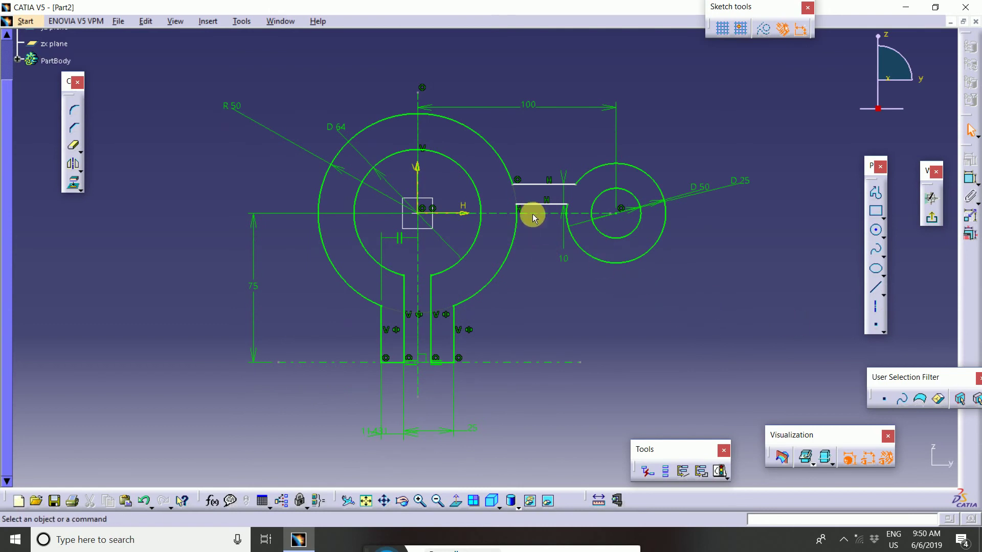
click(539, 185)
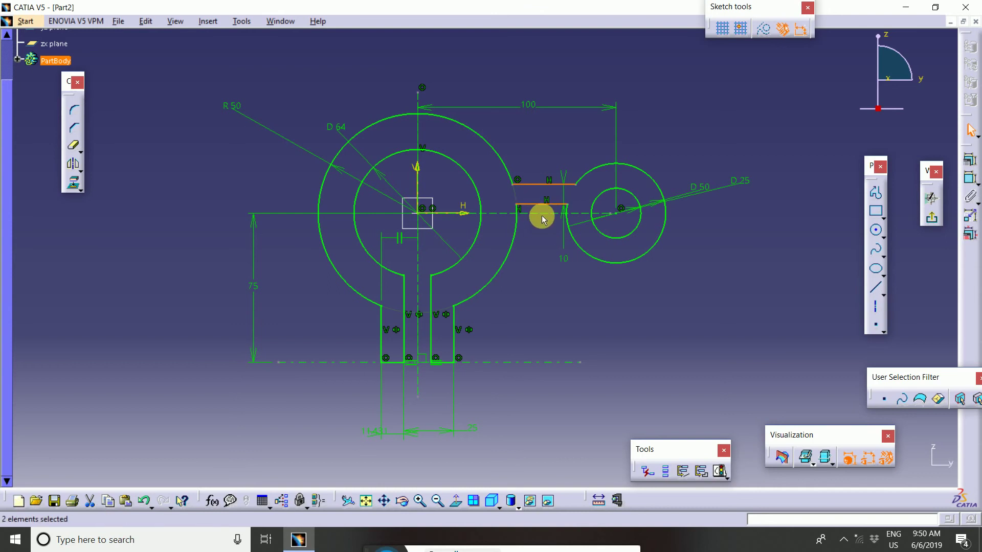
ctrl+click(543, 215)
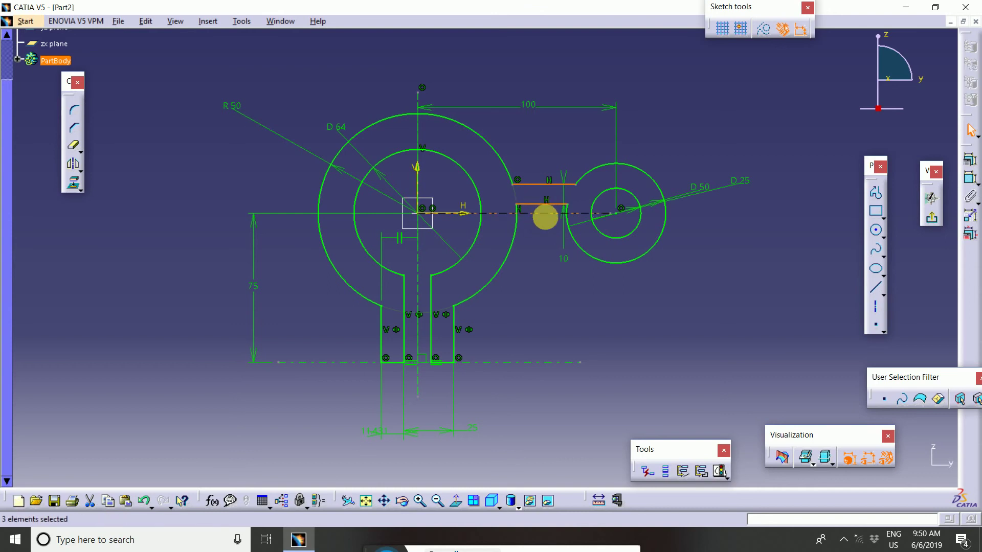
click(970, 163)
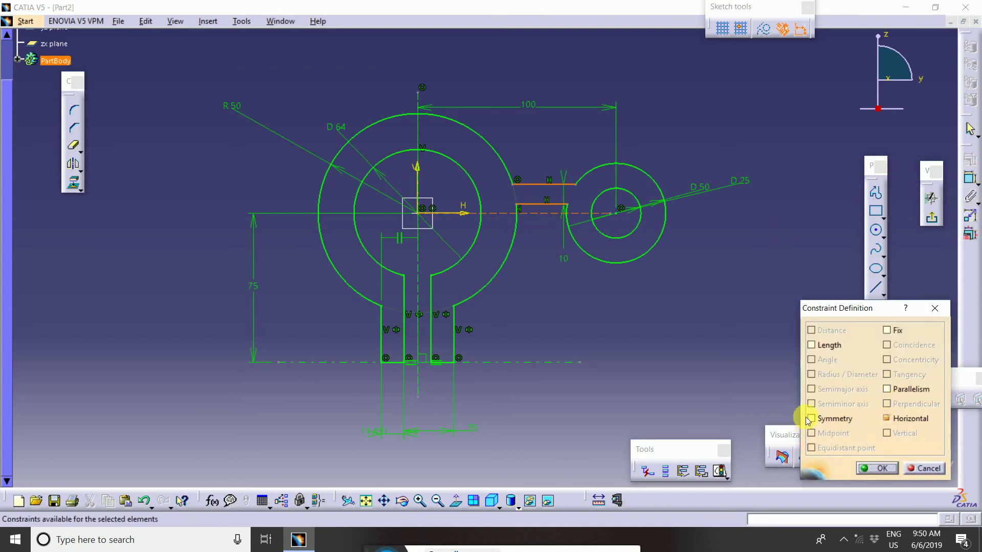
click(811, 419)
click(891, 474)
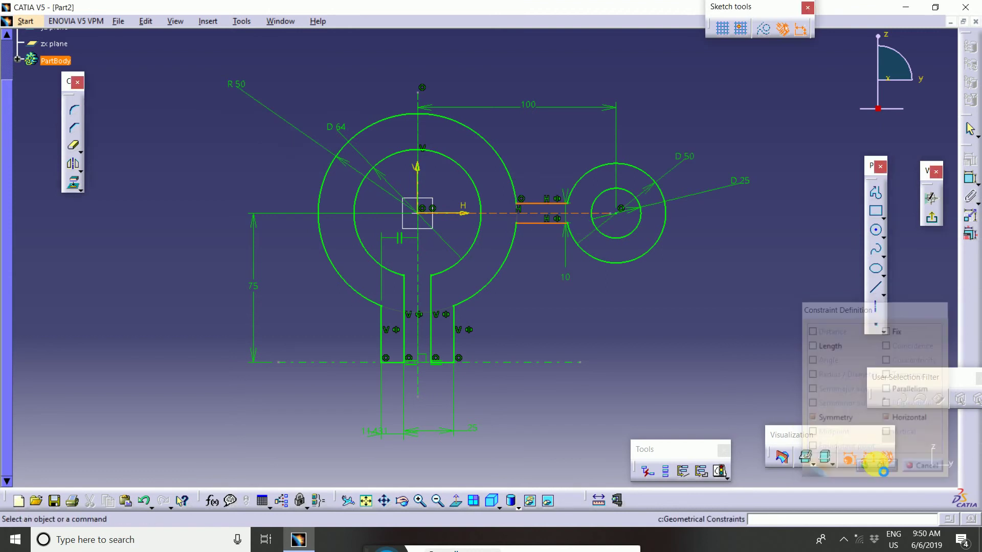
Move the large outer arc's radius dimension closer to the arc and reposition the 64 mm diameter dimension above it
mouse_move(724, 335)
middle_down()
mouse_move(729, 304)
mouse_move(723, 361)
middle_up()
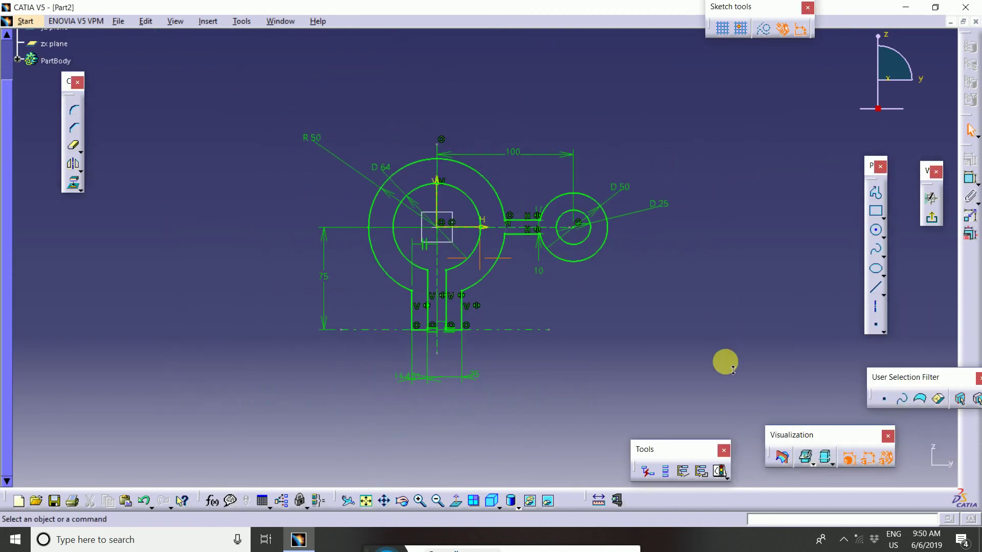
click(342, 175)
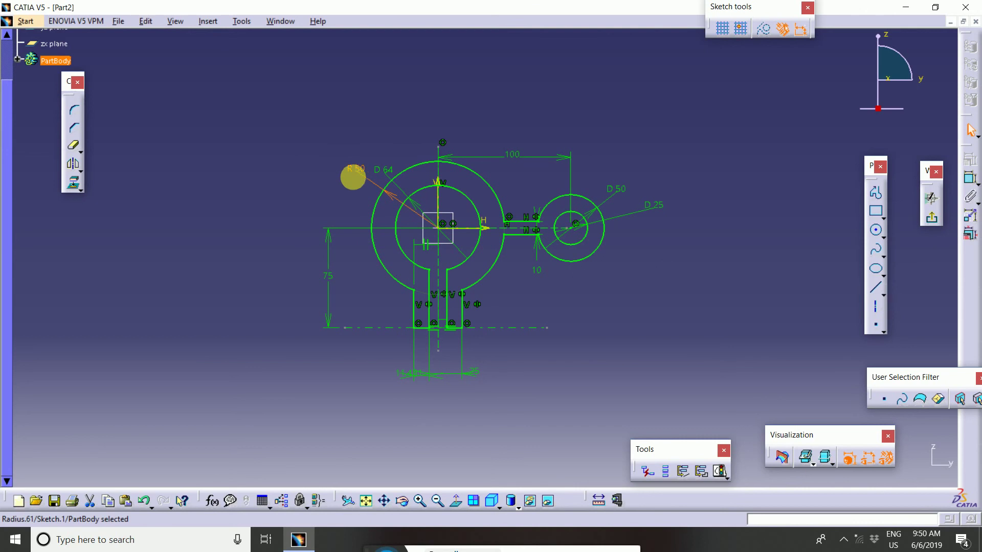
mouse_move(384, 169)
mouse_down()
mouse_move(392, 155)
mouse_move(387, 170)
mouse_up()
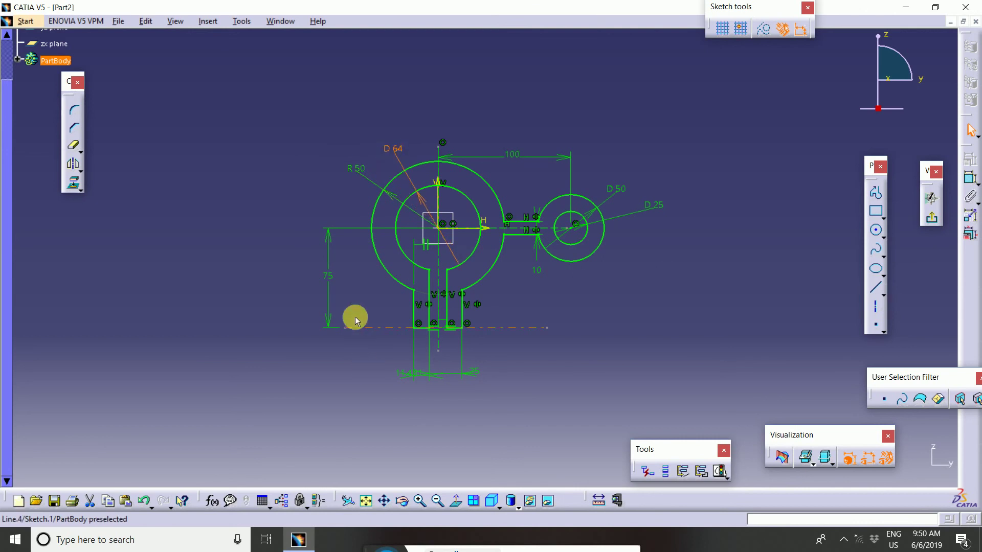
Move the 75 mm height dimension and the lower extension's two width dimensions closer to the profile
middle_drag(362, 295, 357, 276)
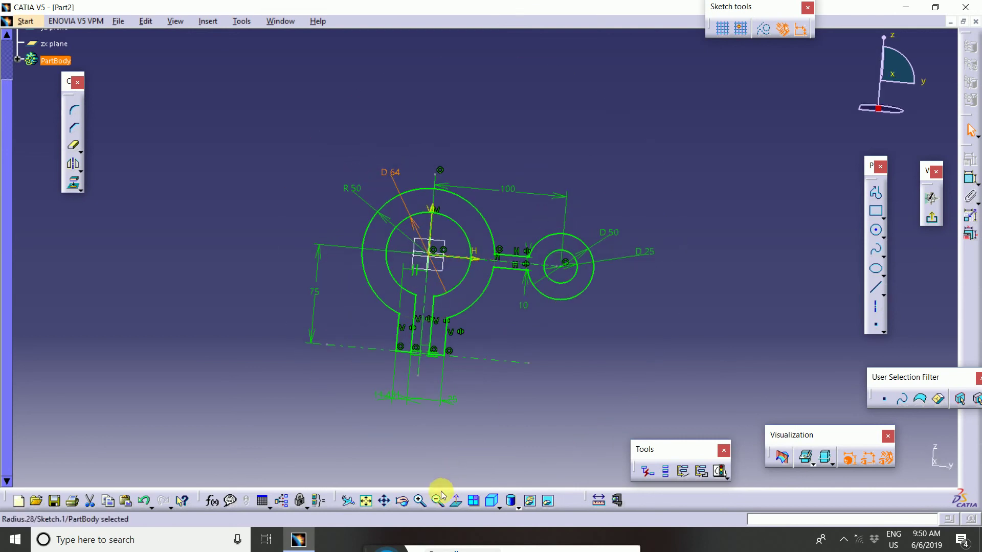
click(455, 502)
mouse_move(591, 364)
ctrl+middle_down()
mouse_move(605, 301)
mouse_move(197, 283)
ctrl+middle_up()
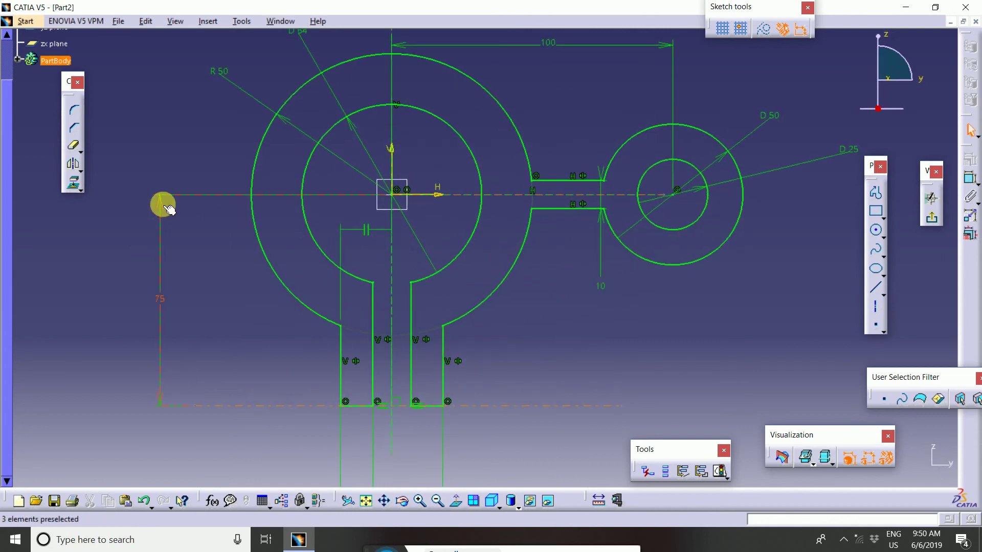
mouse_move(169, 207)
mouse_down()
mouse_move(236, 220)
mouse_move(213, 261)
mouse_move(215, 279)
mouse_up()
middle_drag(375, 404, 378, 327)
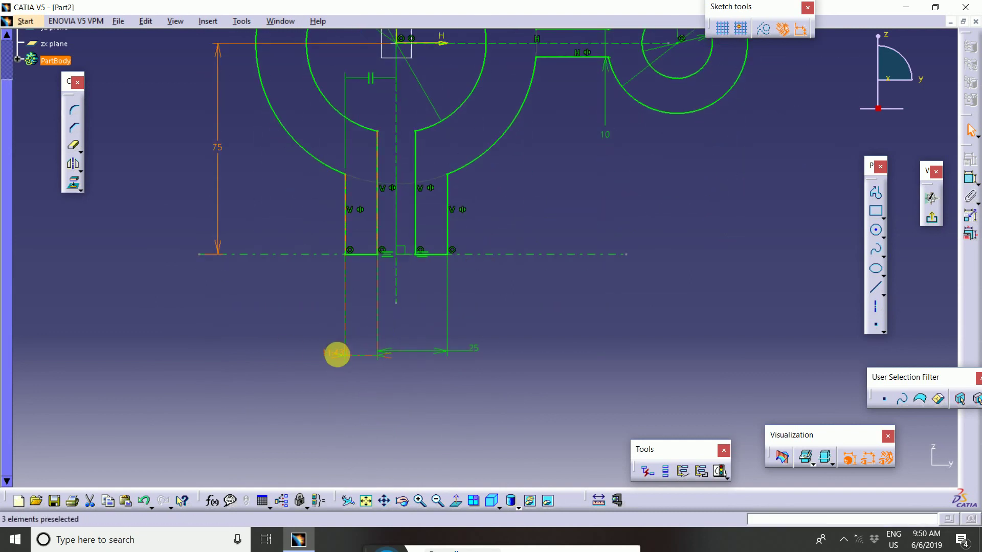
drag(343, 360, 365, 320)
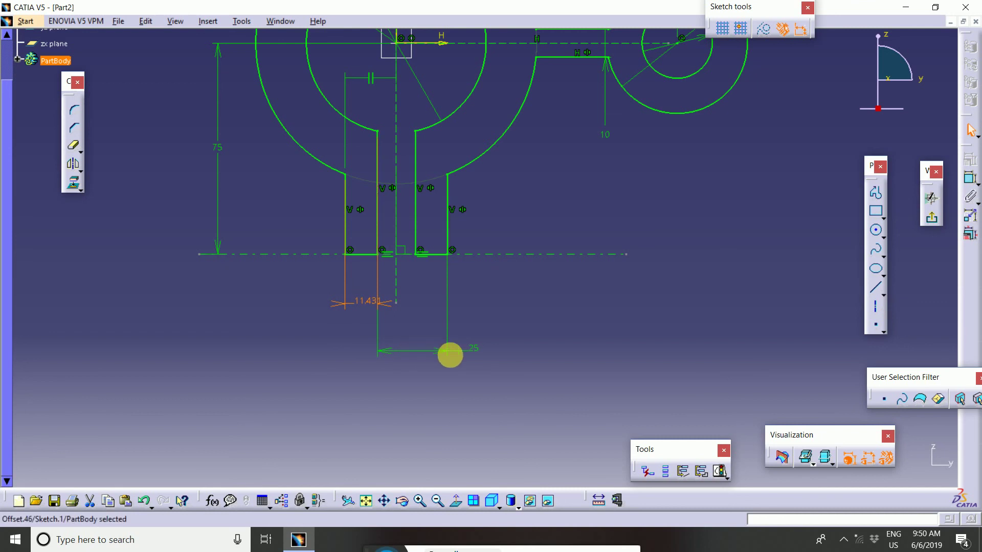
drag(470, 348, 438, 296)
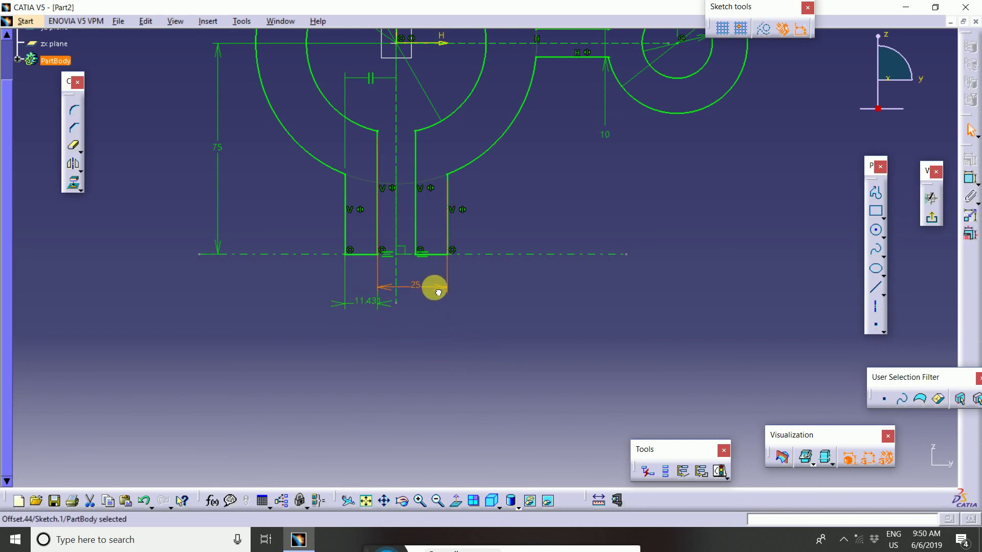
Move the arm's 10 mm width dimension and the smaller circle pair's 50 mm and 25 mm diameter dimensions closer to their geometry
mouse_move(467, 276)
middle_down()
mouse_move(465, 388)
mouse_move(620, 236)
mouse_move(578, 318)
middle_up()
drag(569, 309, 538, 246)
click(688, 376)
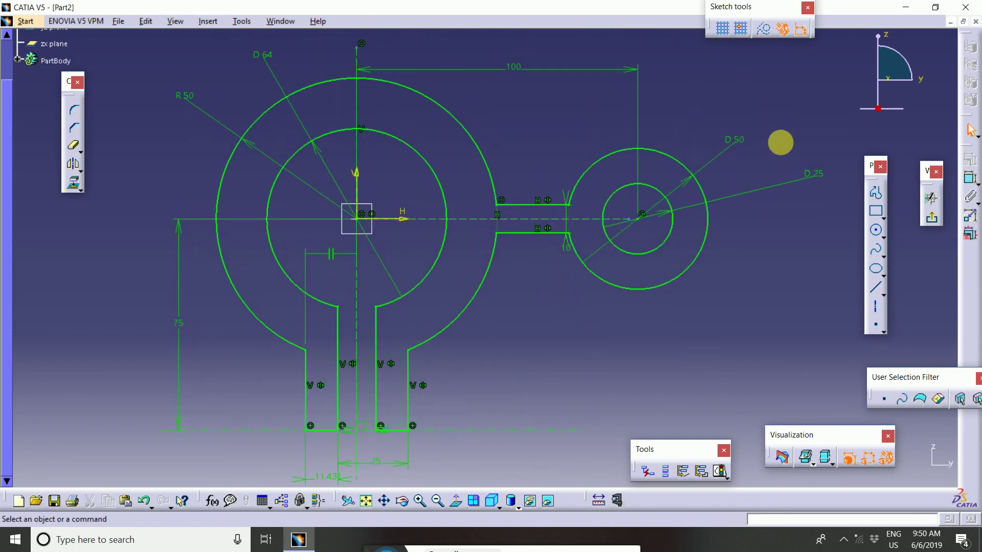
drag(693, 175, 679, 196)
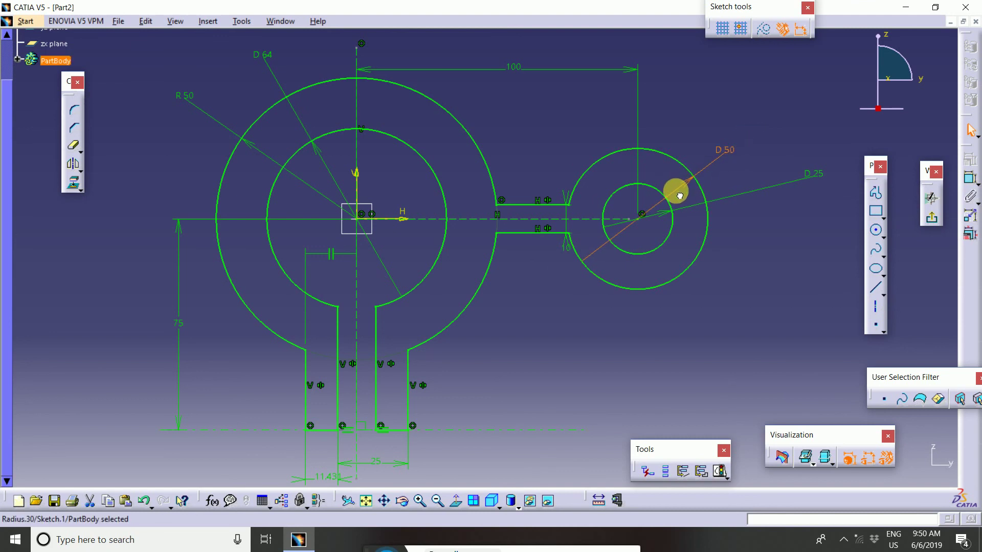
drag(815, 182, 754, 198)
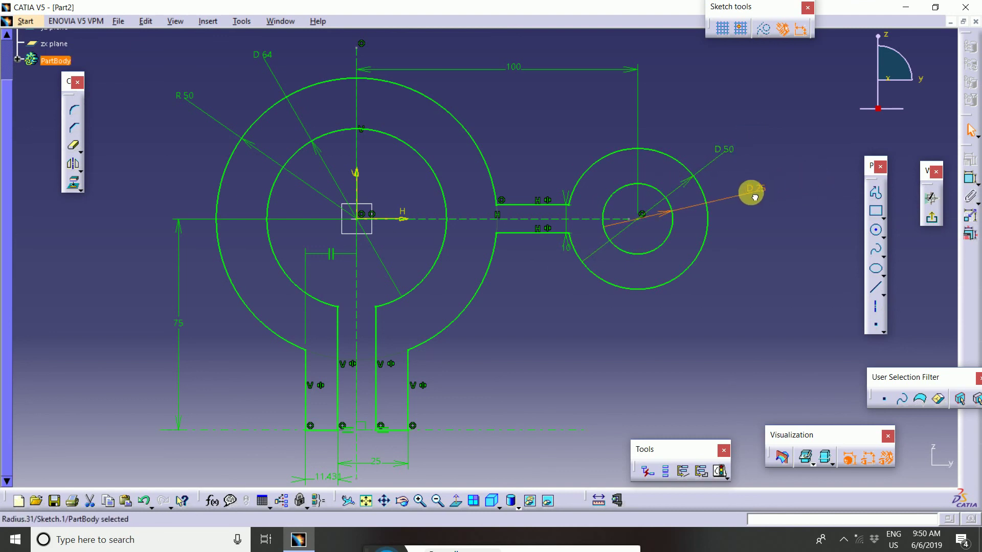
middle_drag(697, 265, 709, 223)
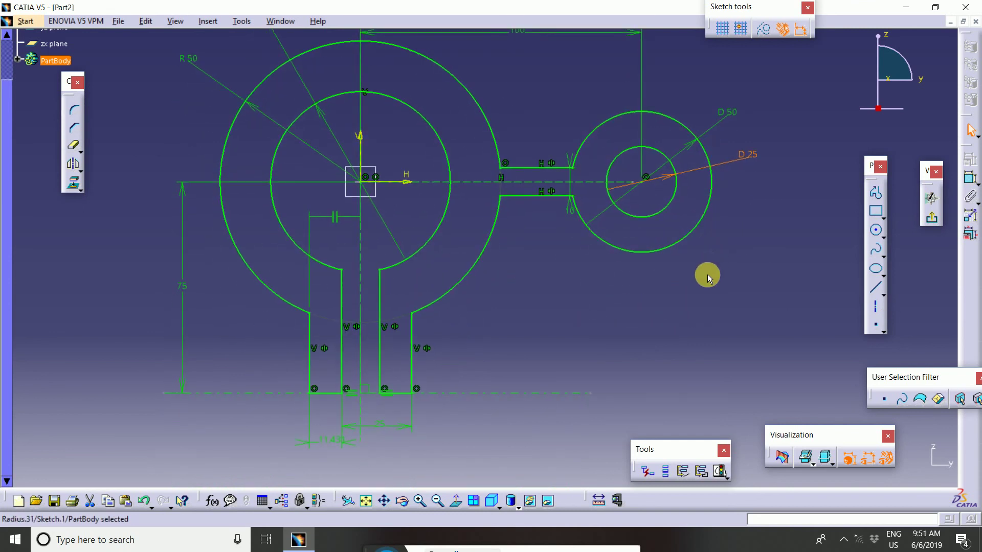